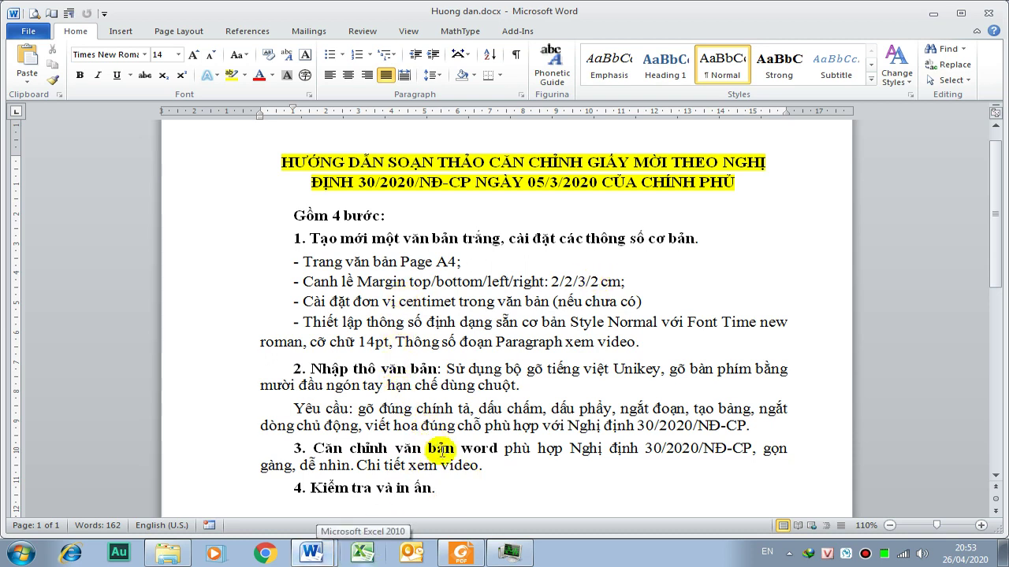
- Review the Mẫu 1.7 invitation template on page 50 in Foxit Reader, then bring up Giay moi.docx
left_click(466, 558)
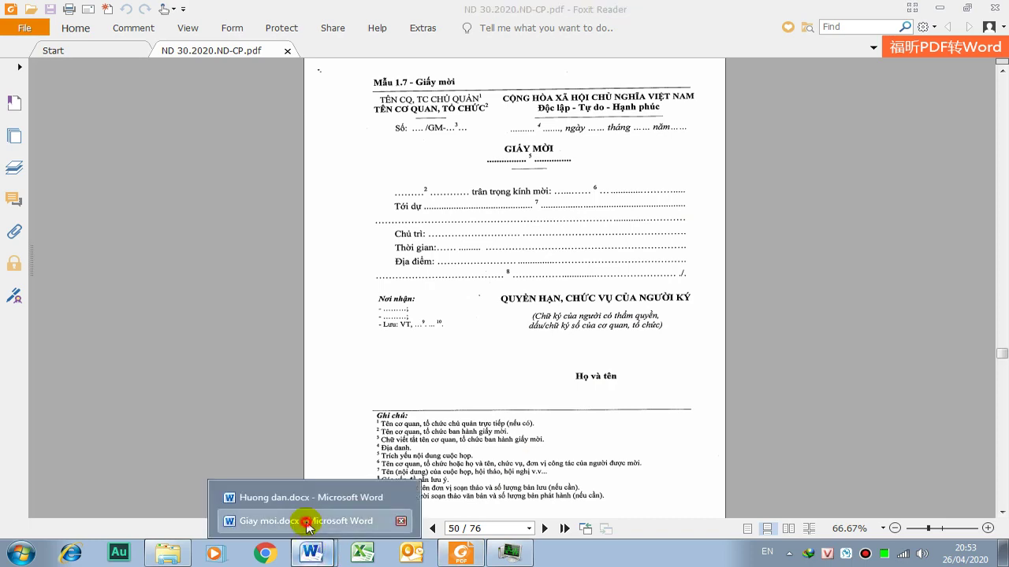
left_click(292, 522)
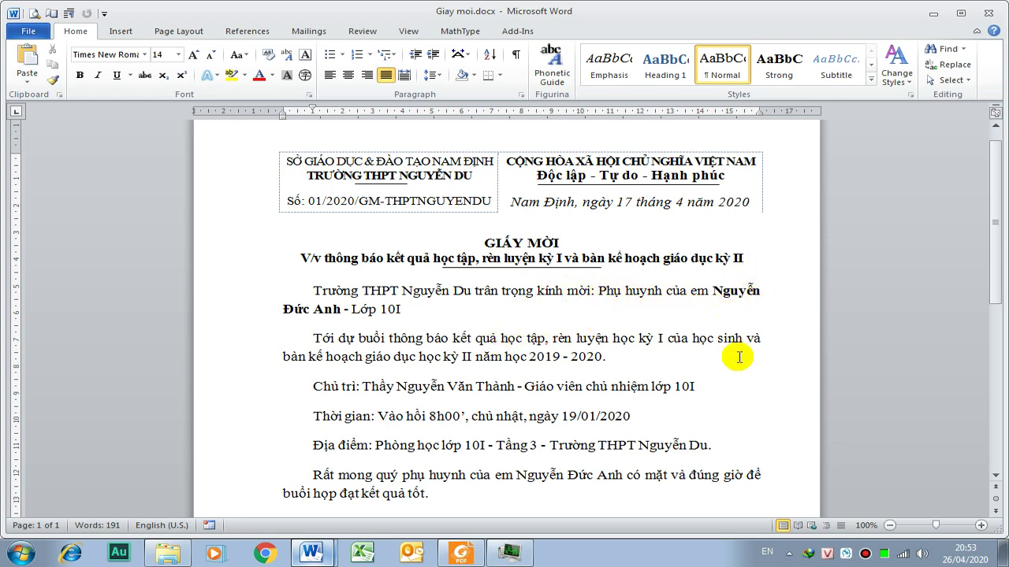
- Look through the finished Giay moi.docx letter, then create a new blank document
scroll(714, 394, "down", 4)
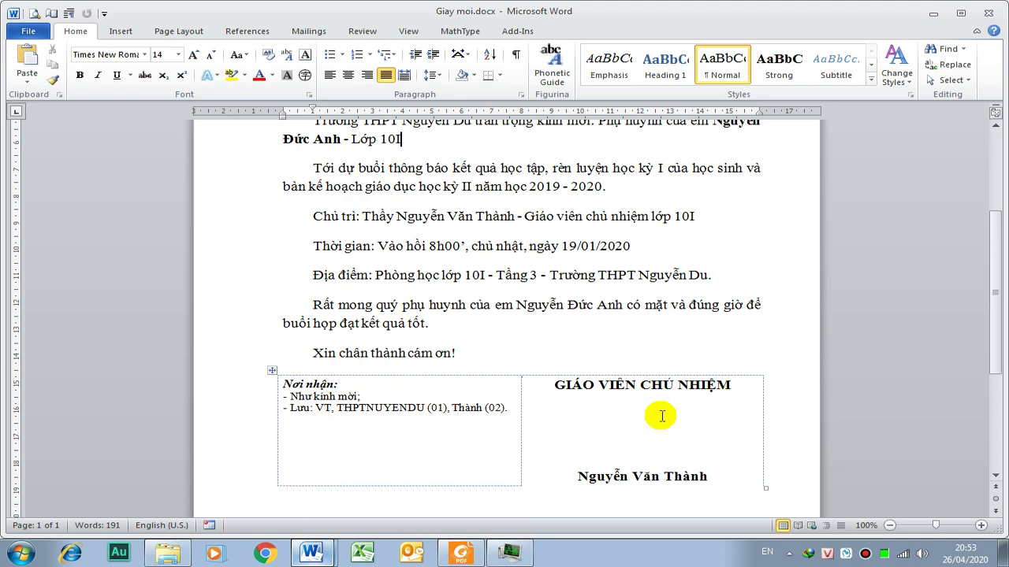
scroll(614, 489, "up", 4)
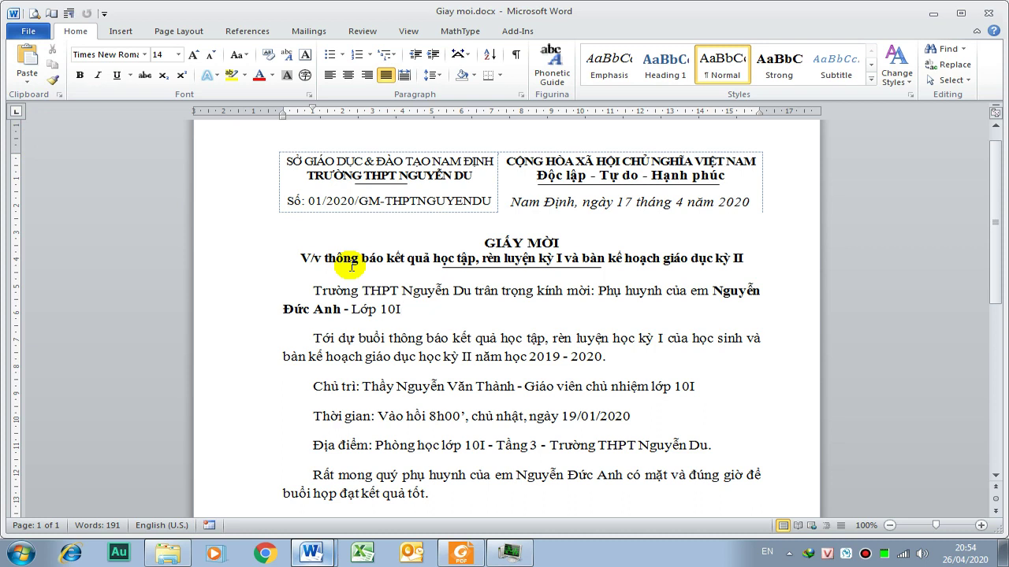
key("ctrl+n")
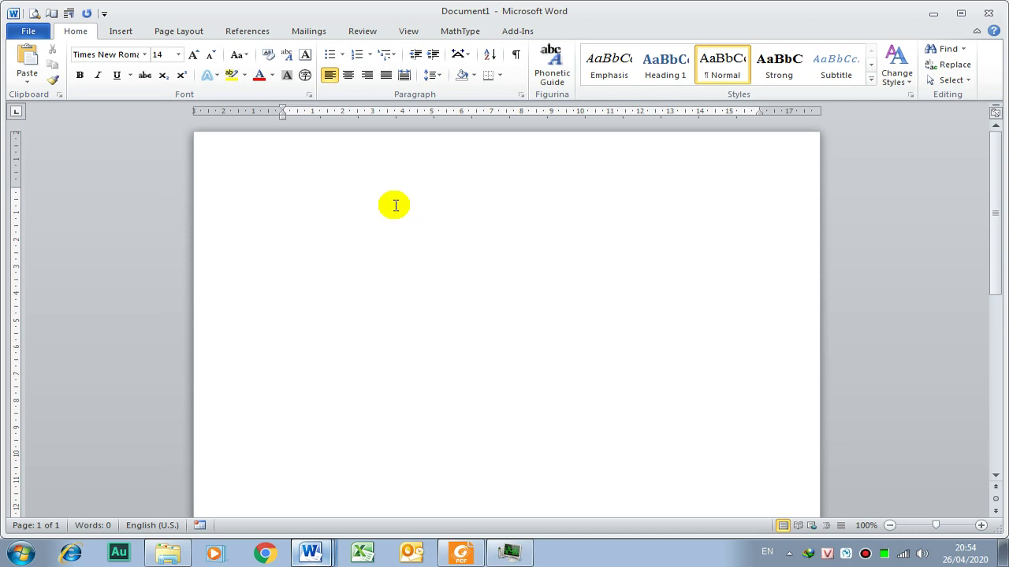
- Save the new blank document to the Desktop as Thuc hanh giay moi.docx
key("ctrl+s")
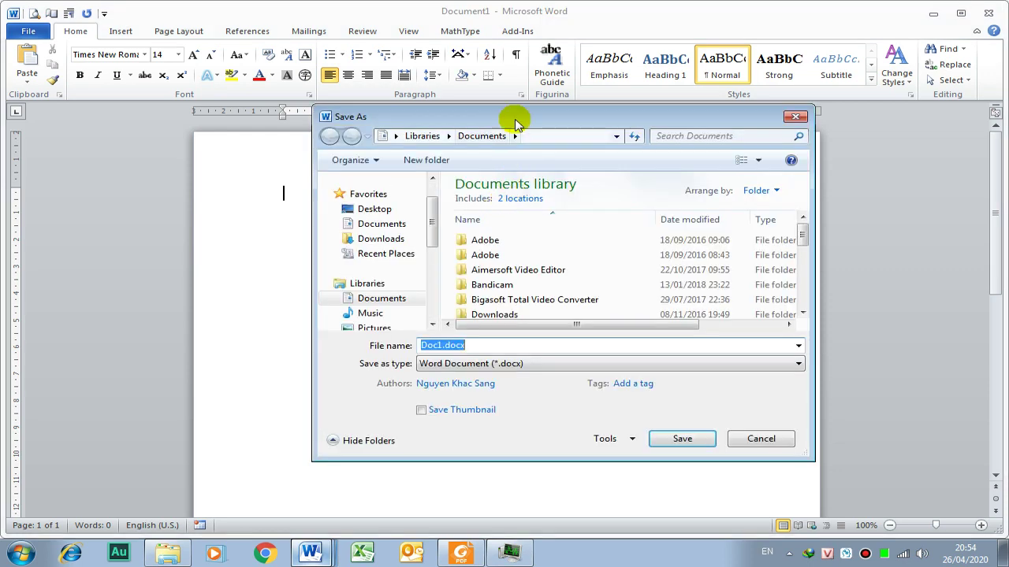
left_click_drag(513, 117, 462, 73)
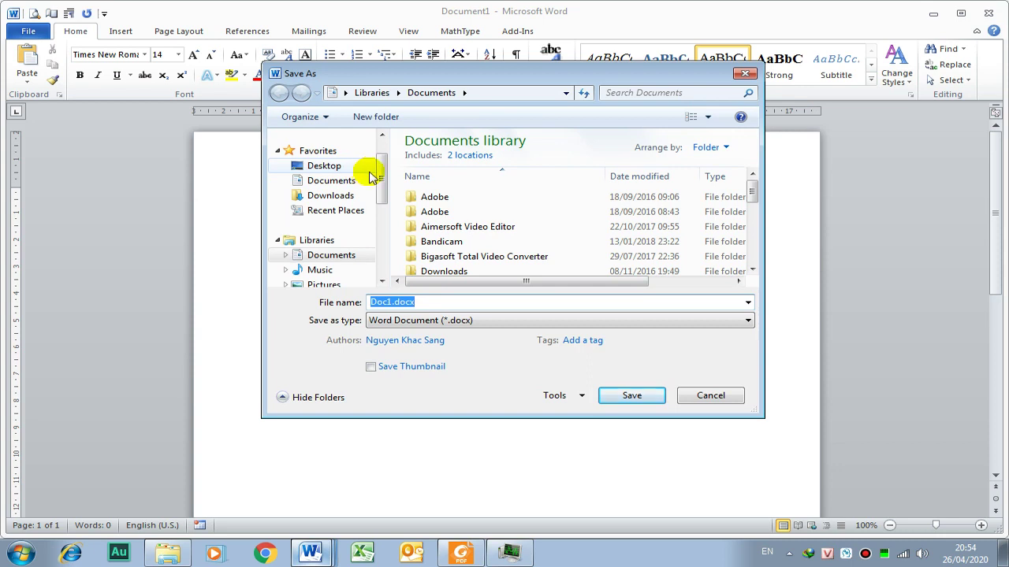
left_click_drag(382, 179, 383, 148)
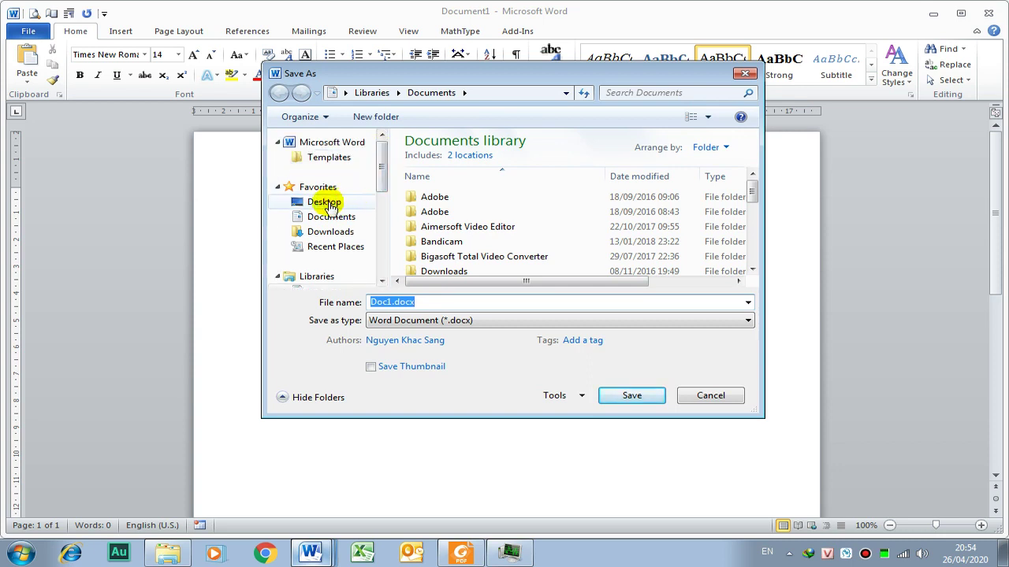
left_click(325, 204)
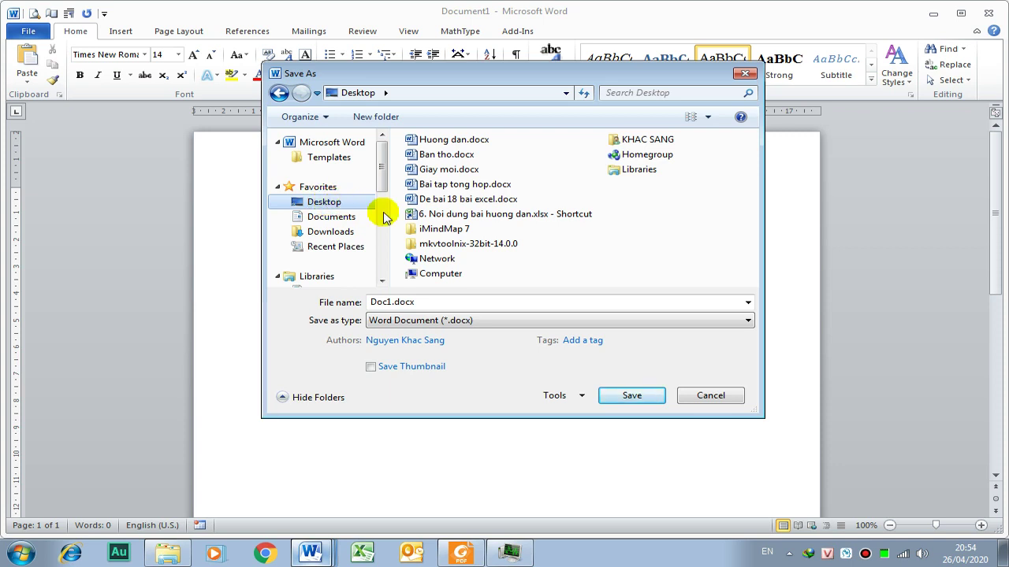
double_click(467, 299)
double_click(386, 302)
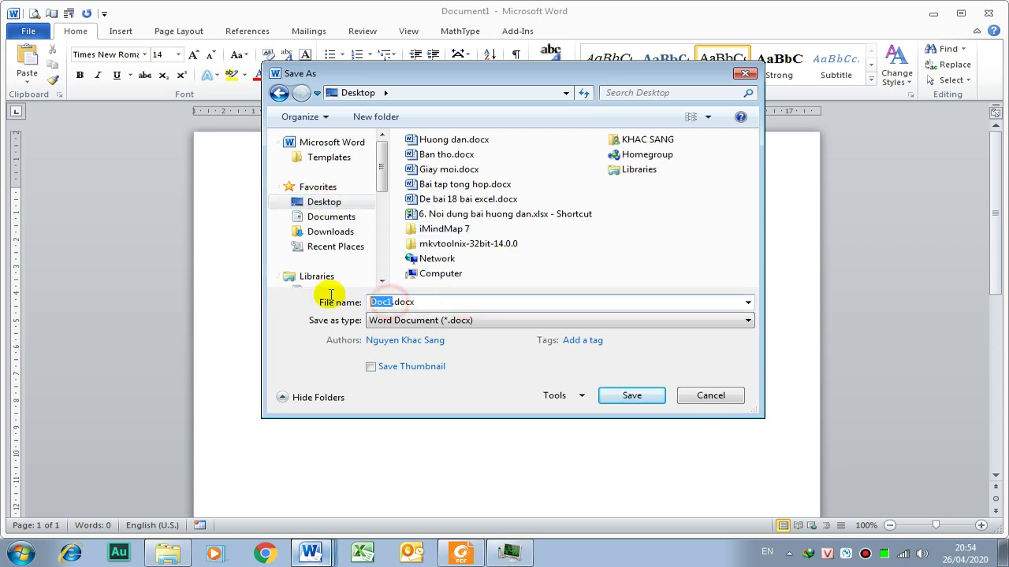
type("Thuc ha")
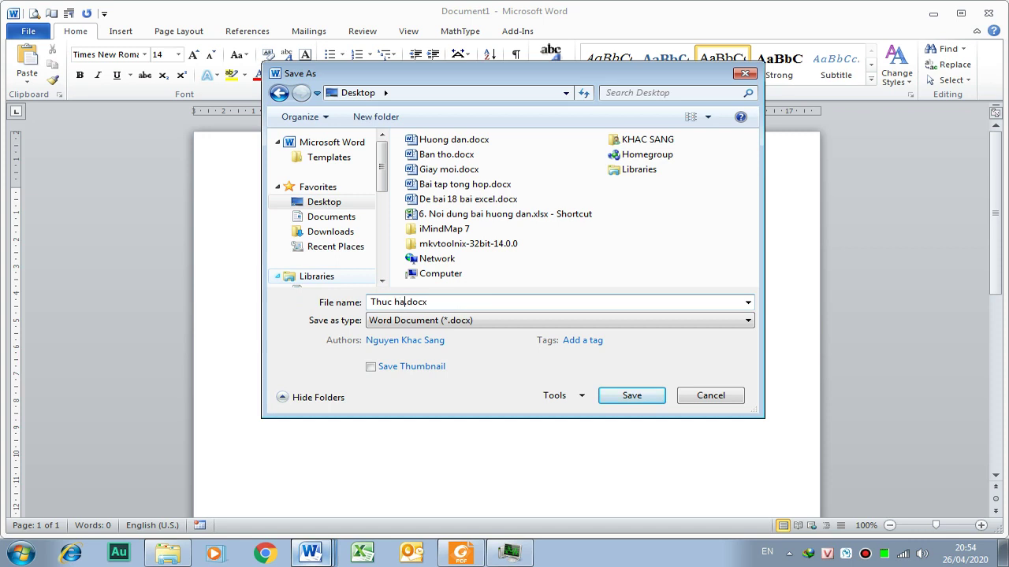
type("Giay moi")
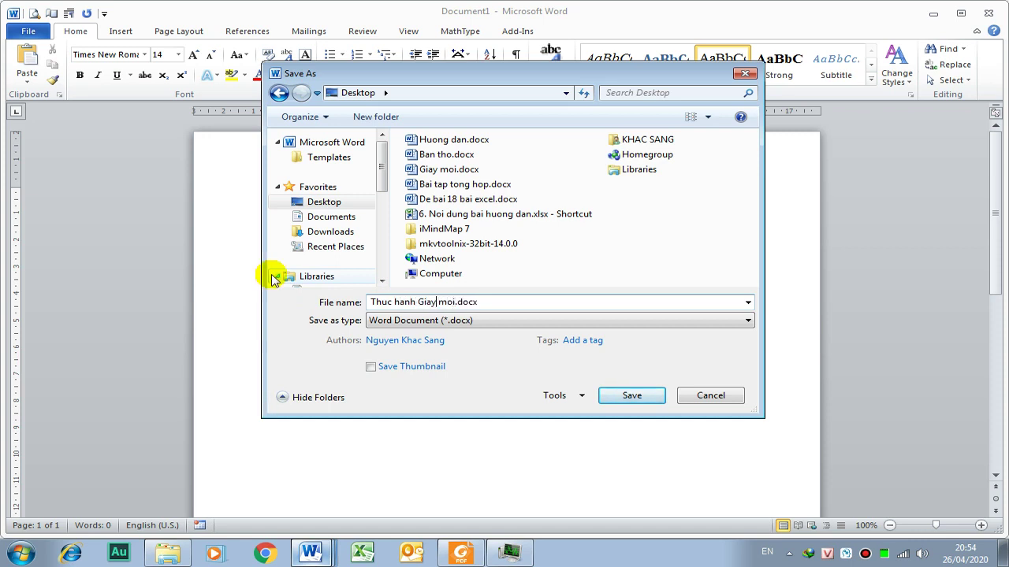
type("g")
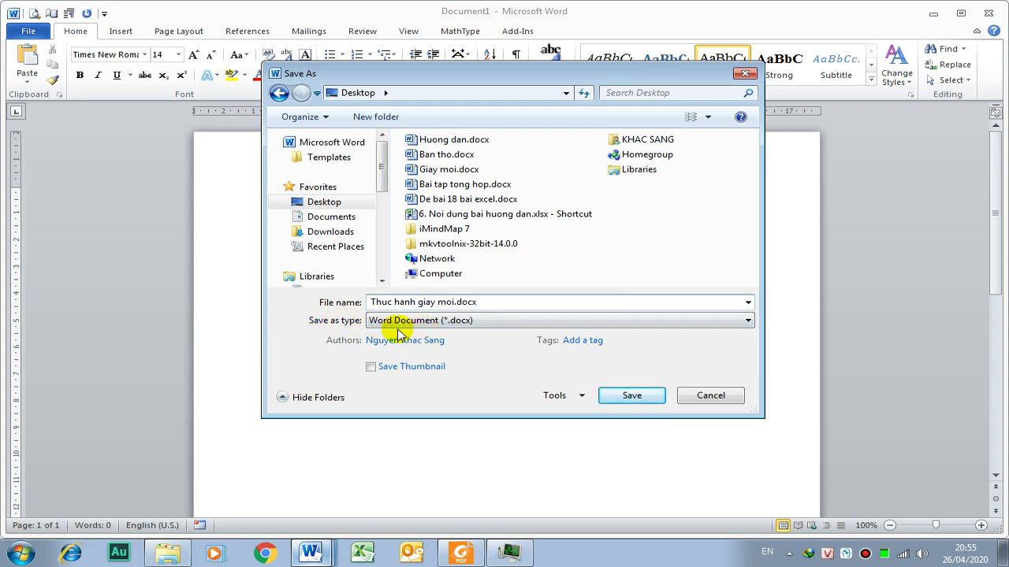
left_click(631, 394)
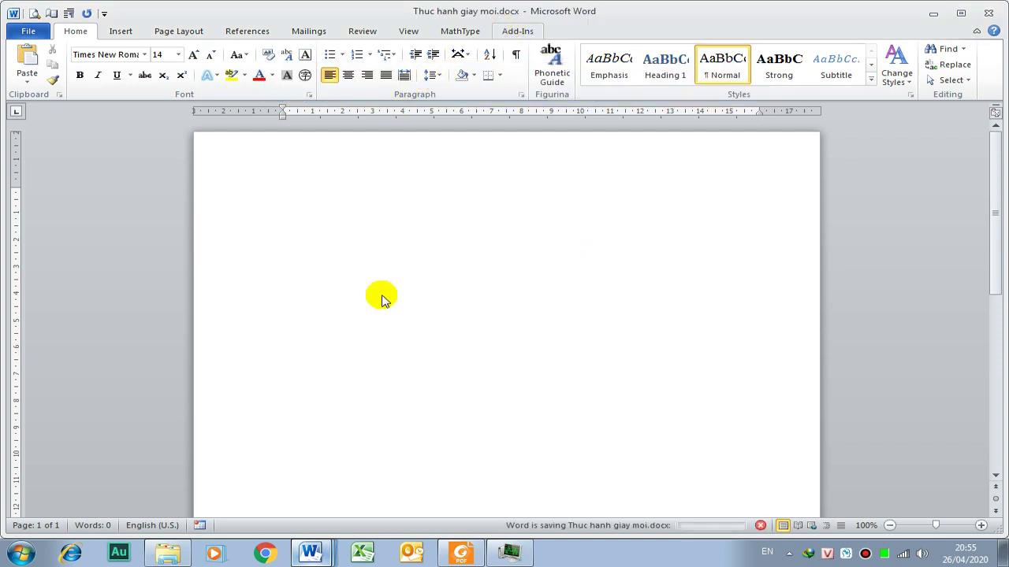
- Close the decree PDF in Foxit Reader
left_click(466, 558)
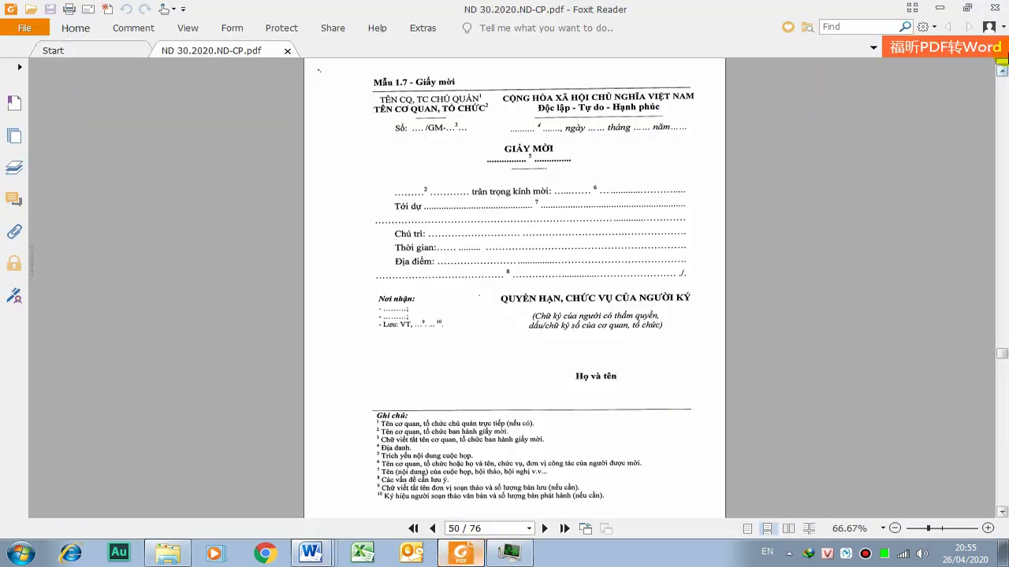
left_click(995, 16)
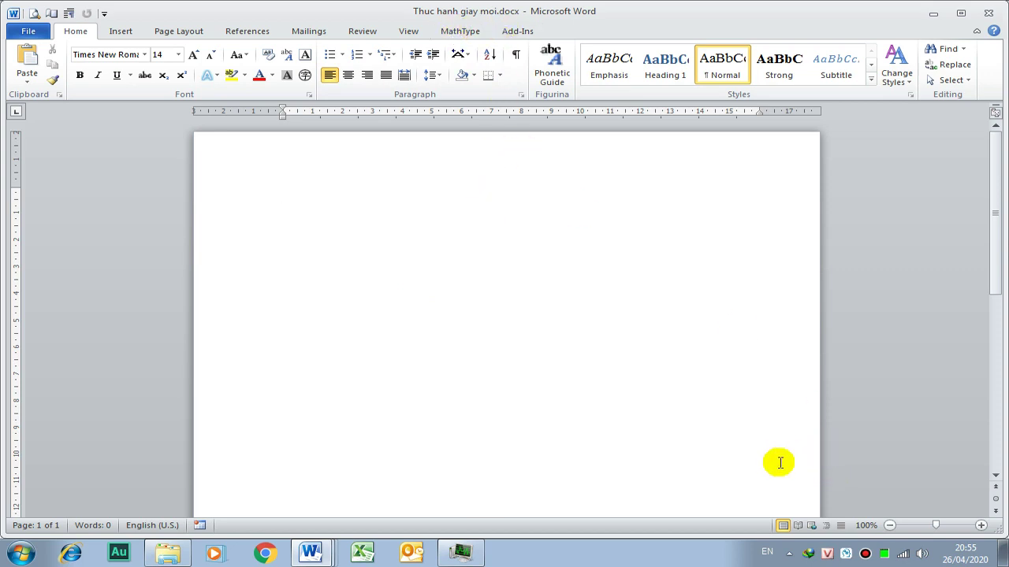
- Confirm A4 paper with 2 cm top, bottom and right margins and a 3 cm left margin
key("alt+p")
key("s")
key("p")
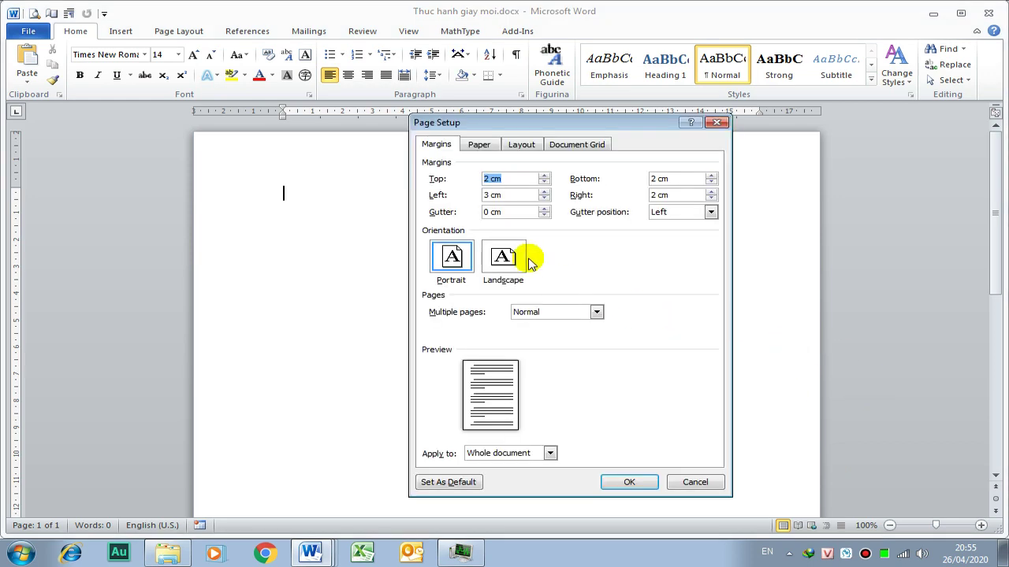
left_click_drag(525, 124, 469, 126)
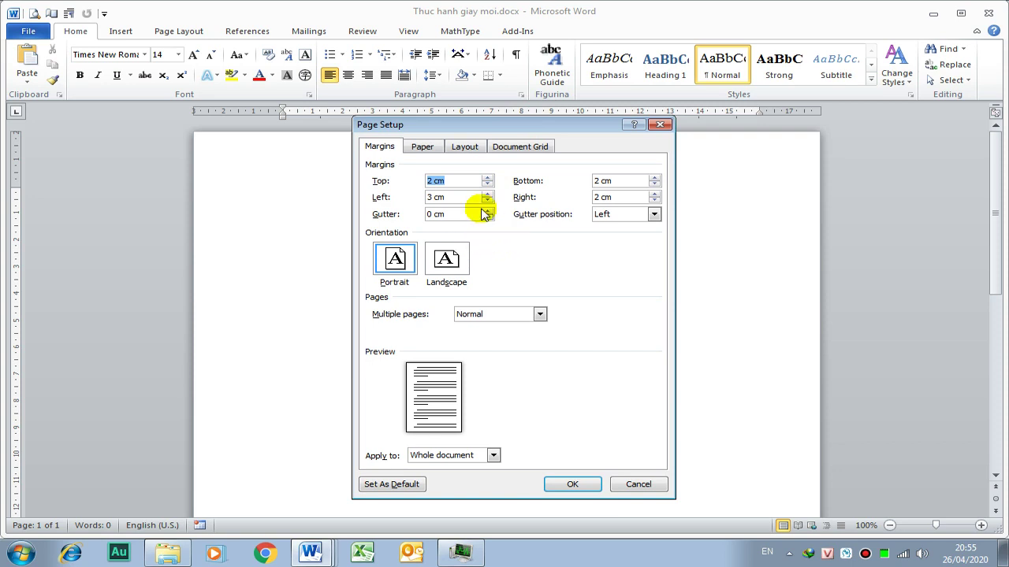
left_click_drag(443, 124, 464, 98)
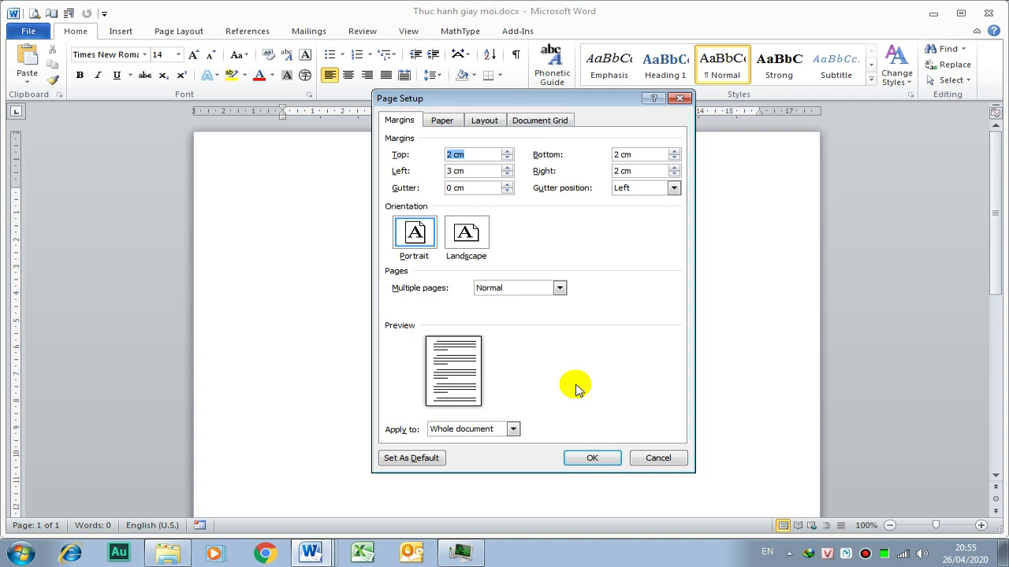
left_click(441, 120)
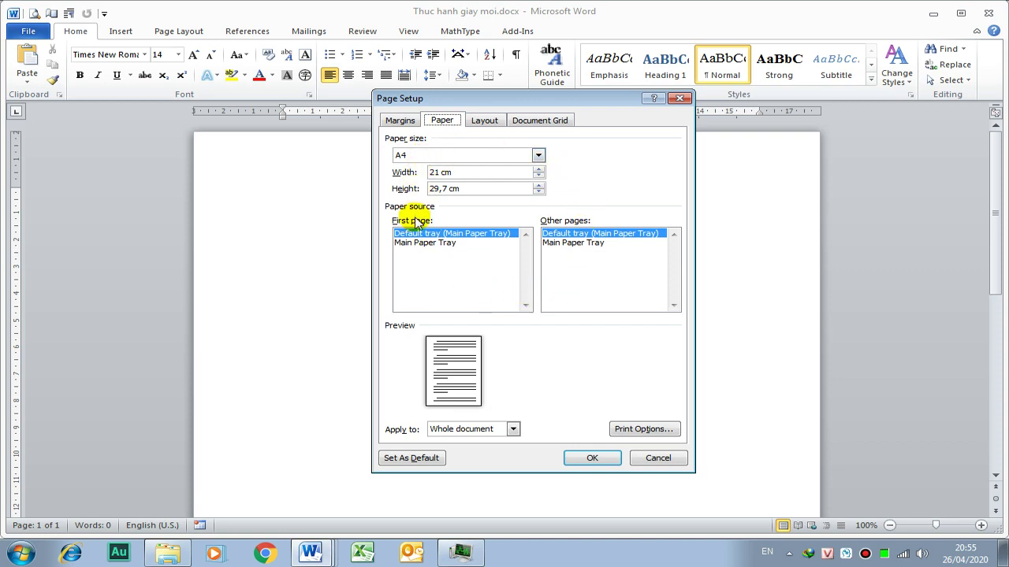
left_click(399, 127)
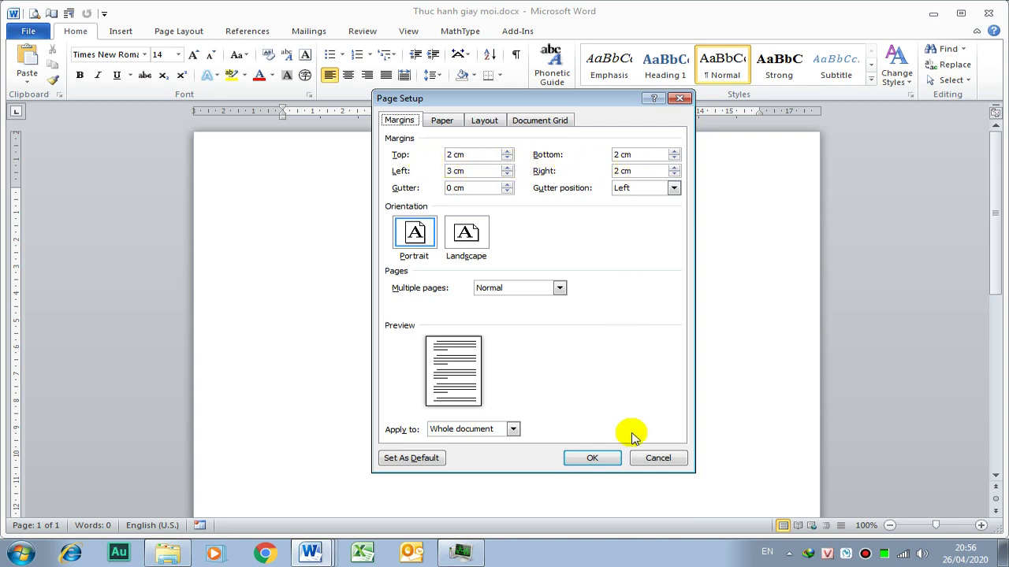
left_click(601, 462)
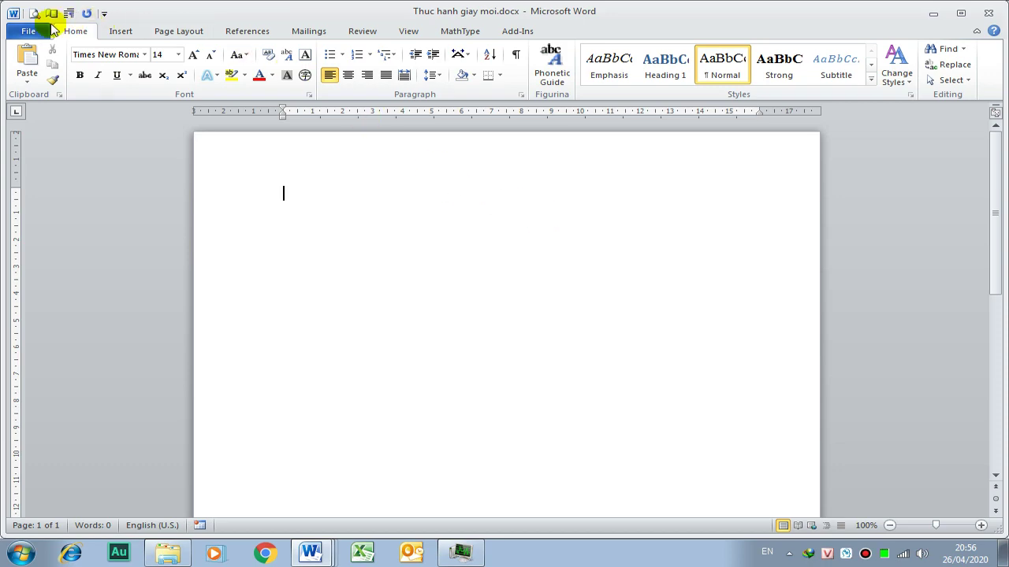
- In Word's Advanced options, set measurement units to Centimeters
left_click(28, 31)
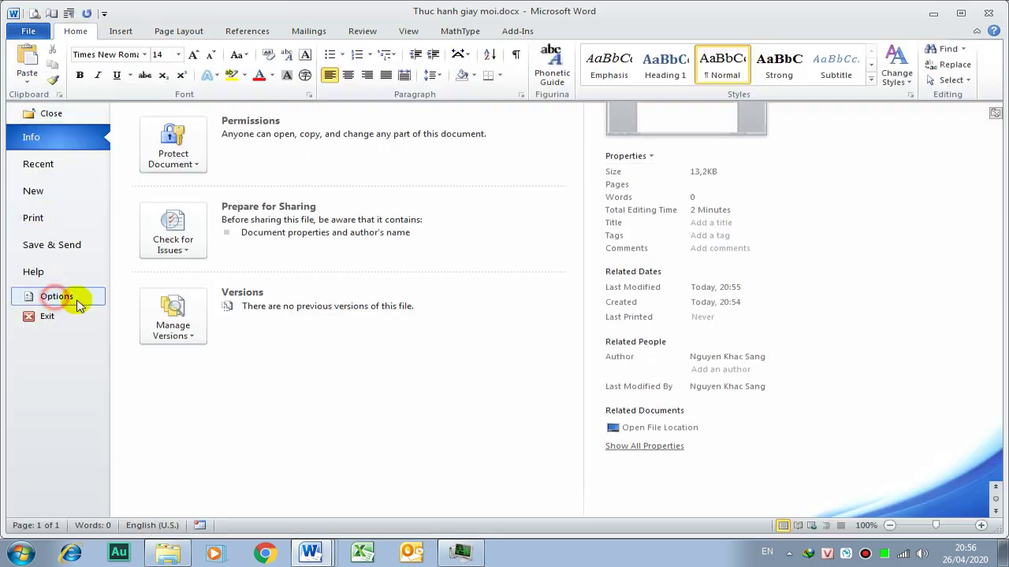
left_click(55, 295)
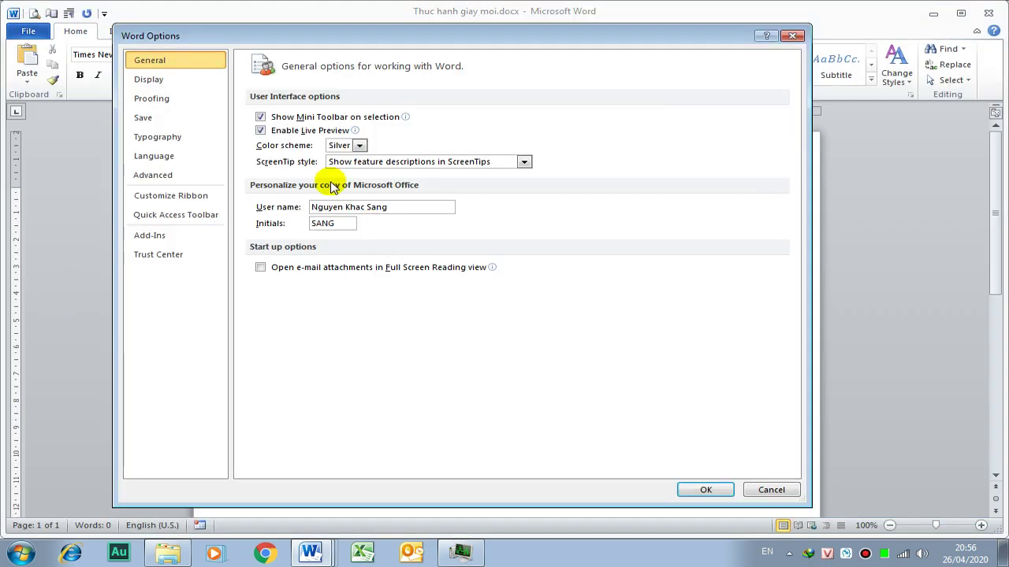
left_click(157, 174)
left_click_drag(796, 110, 793, 277)
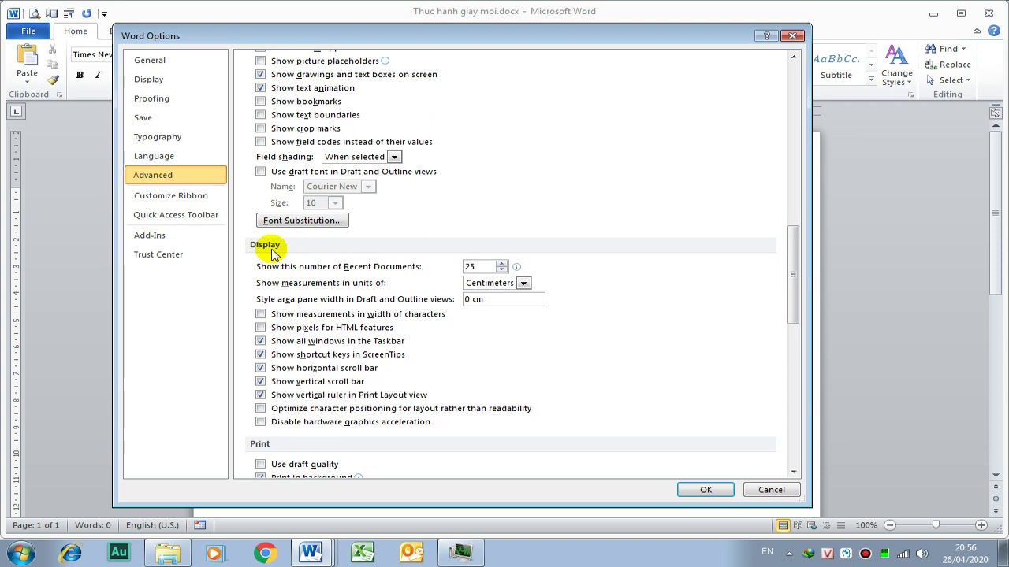
left_click(523, 283)
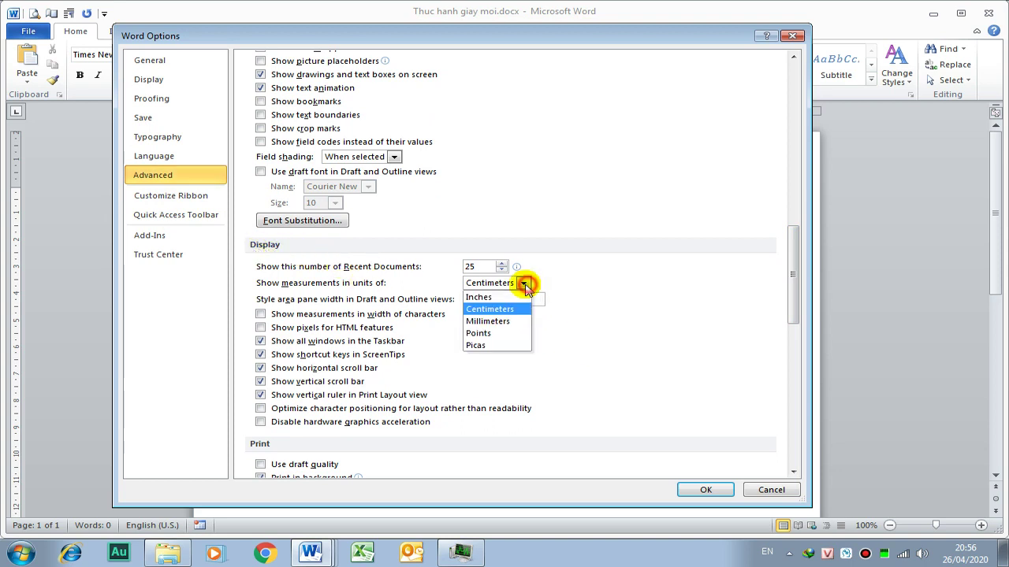
left_click(489, 308)
left_click(708, 489)
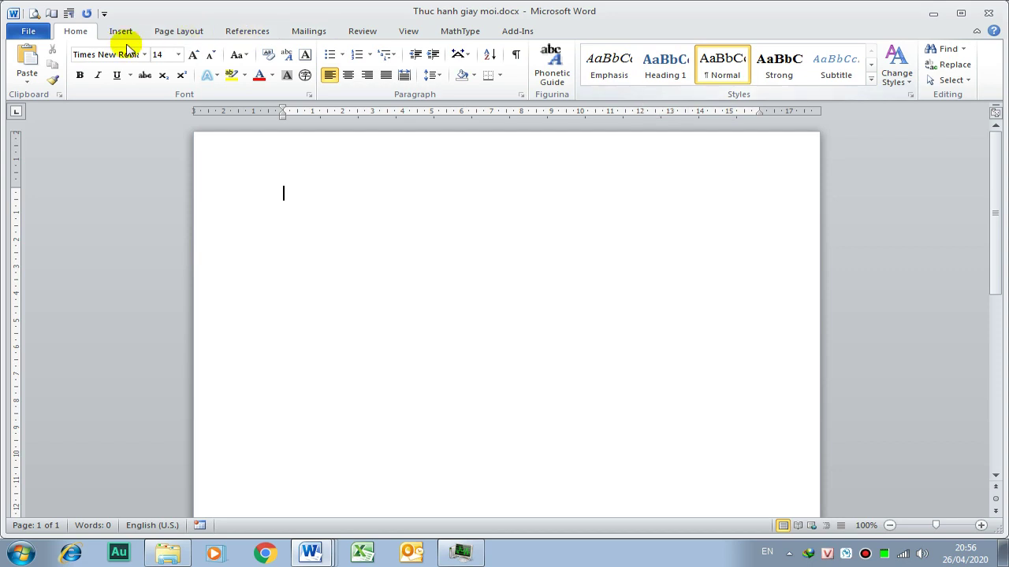
- Set the Normal style's font to Times New Roman, size 14
right_click(716, 69)
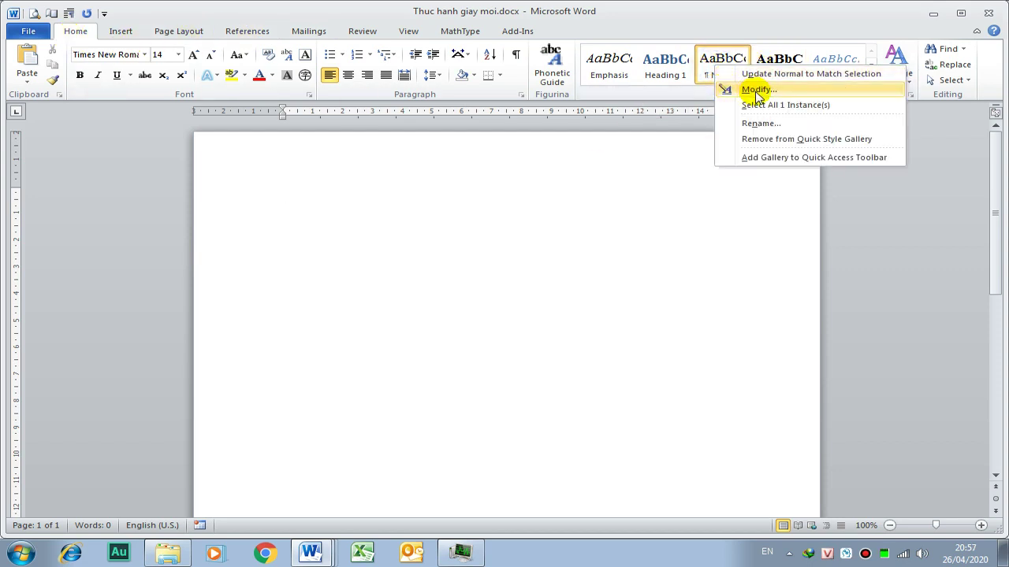
left_click(756, 92)
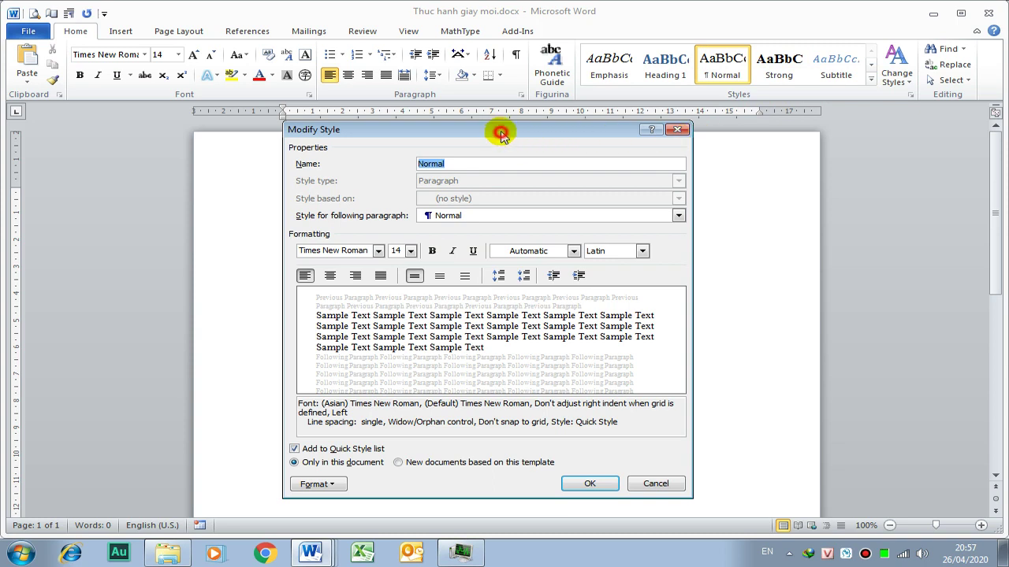
left_click_drag(501, 134, 543, 126)
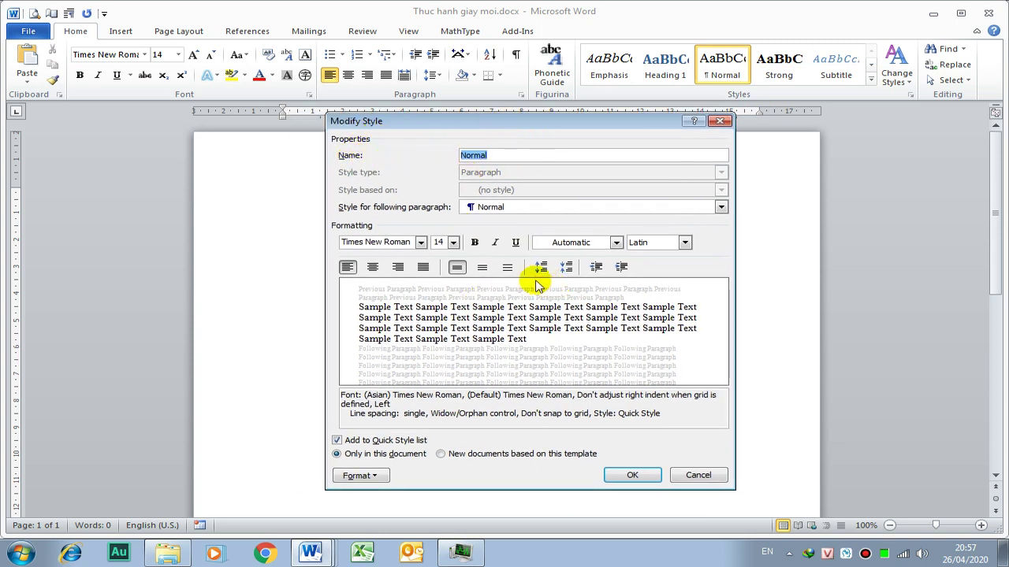
left_click(422, 243)
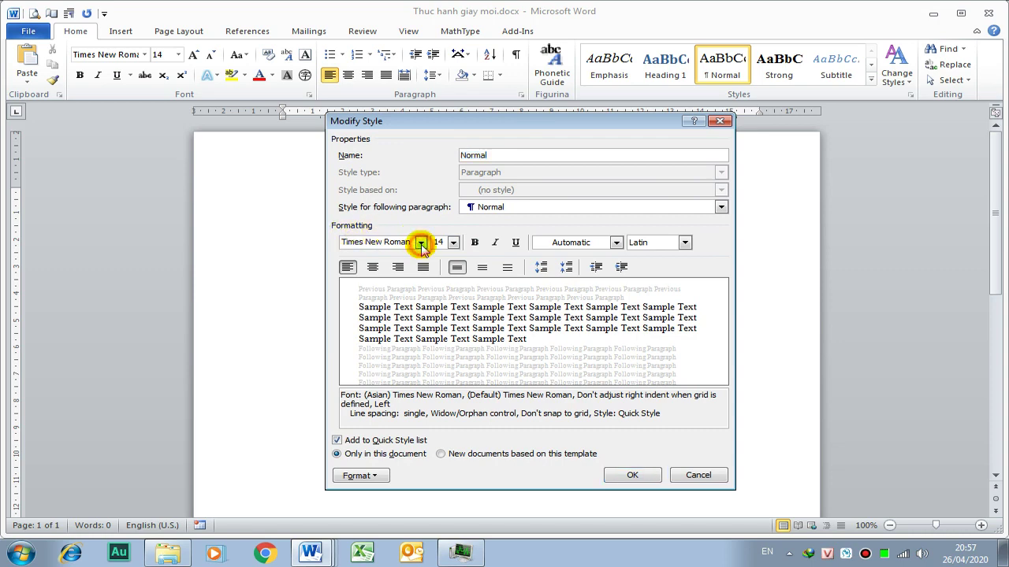
left_click(421, 243)
left_click(421, 319)
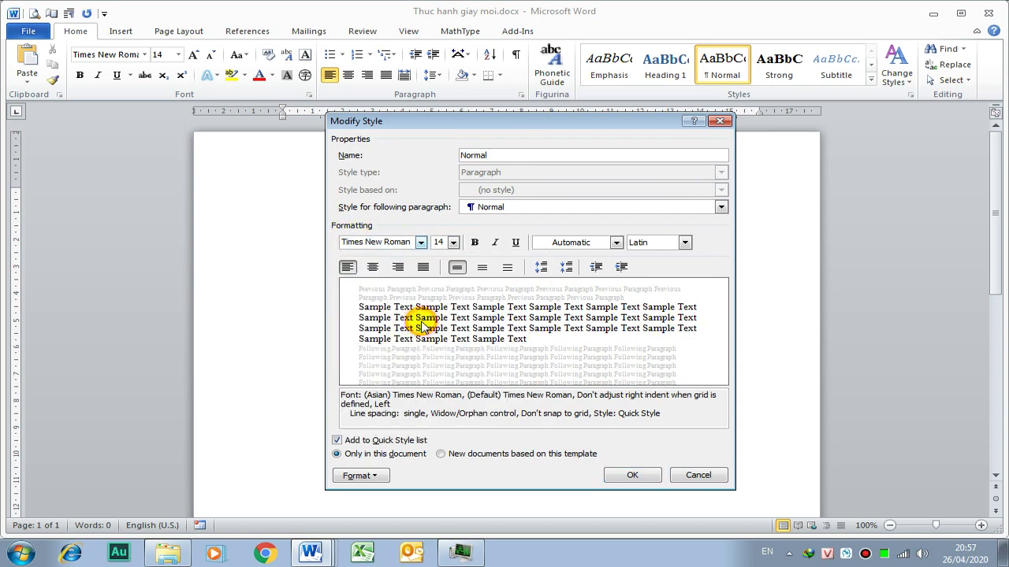
left_click(420, 242)
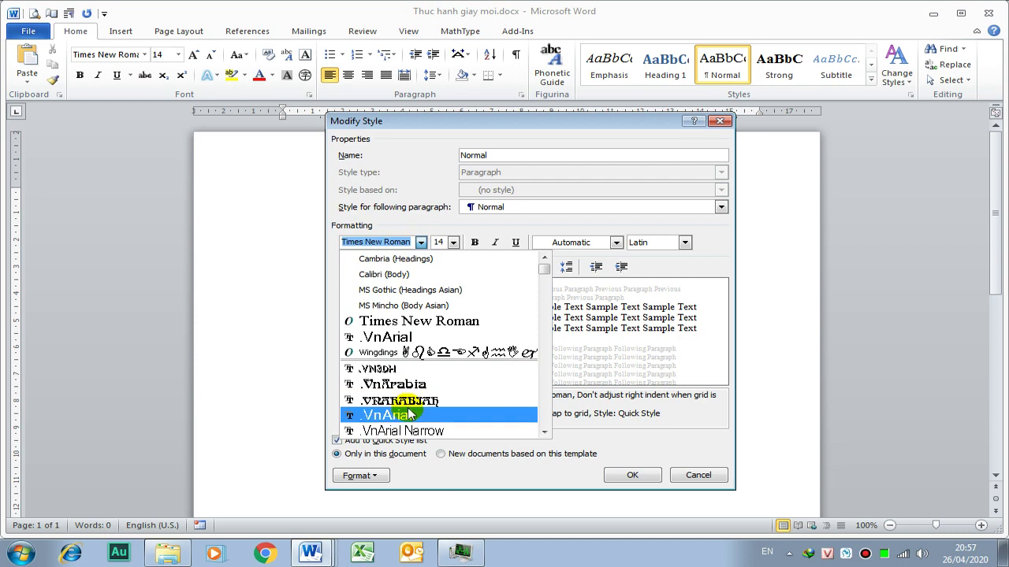
scroll(410, 410, "down", 2)
scroll(412, 402, "down", 2)
scroll(417, 394, "down", 2)
scroll(422, 387, "down", 2)
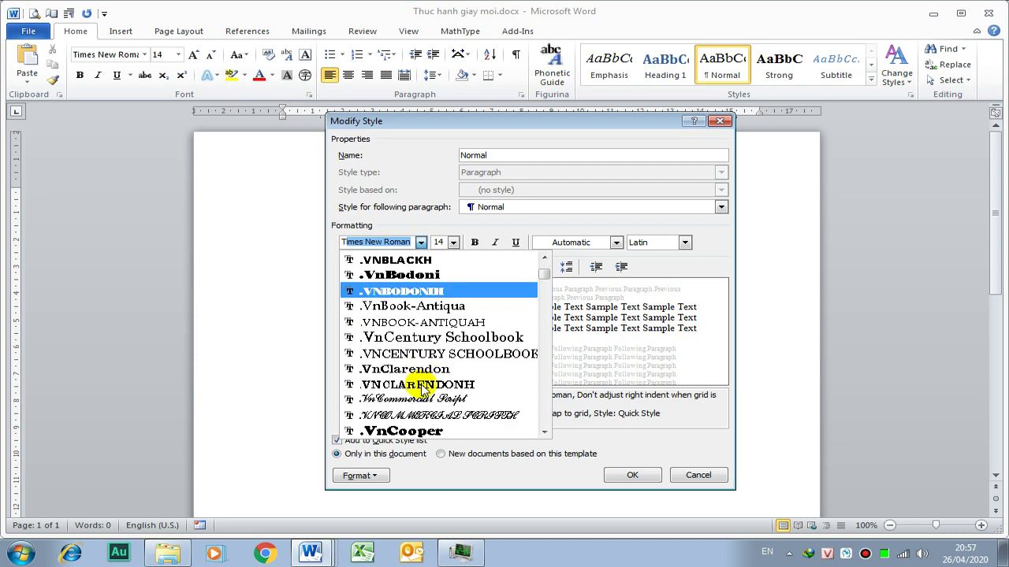
type("t")
key("BackSpace")
key("BackSpace")
key("BackSpace")
type("T")
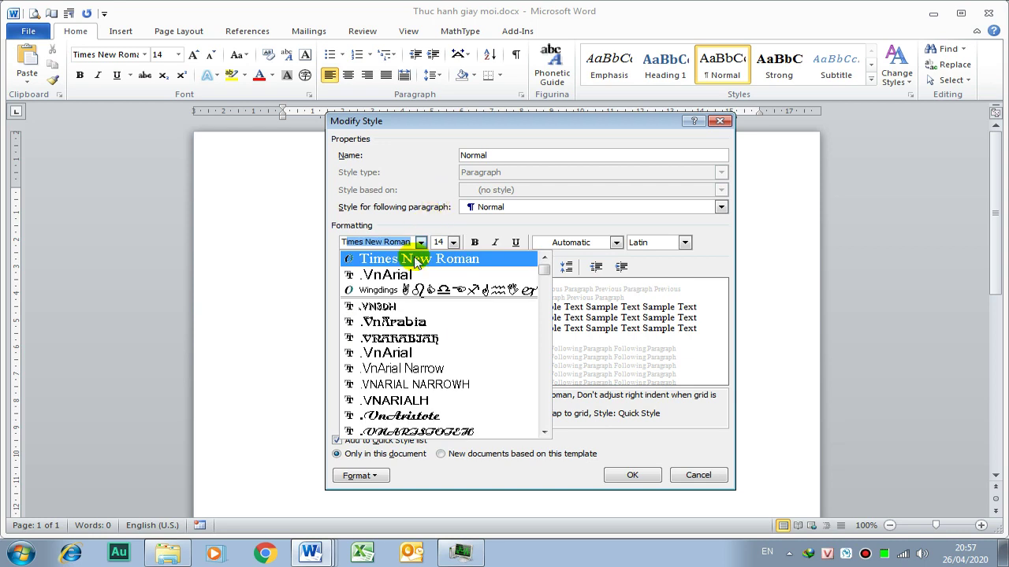
left_click(415, 261)
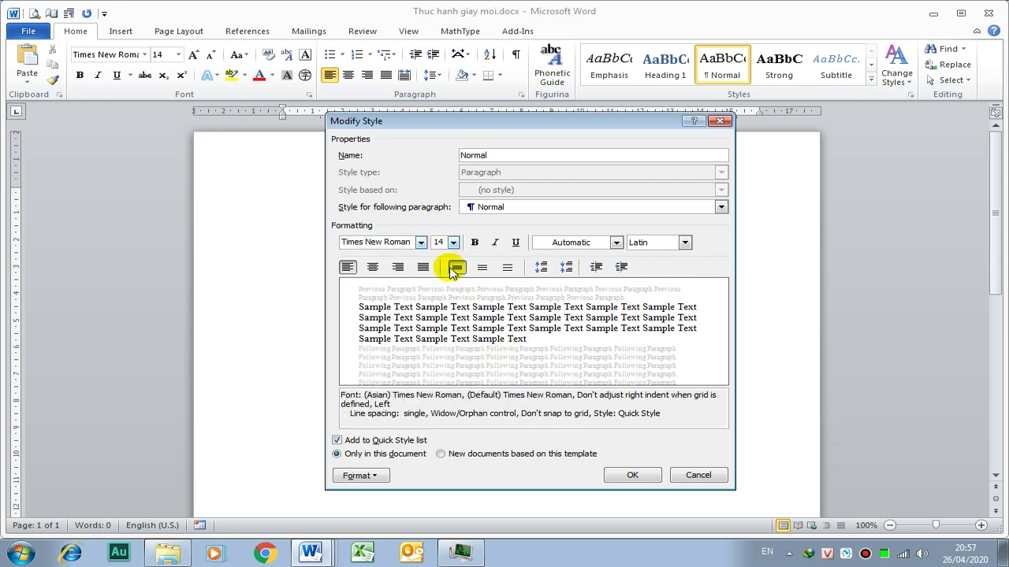
- Give the Normal style left alignment, 0 cm indents, 0 pt spacing and single line spacing
left_click(361, 476)
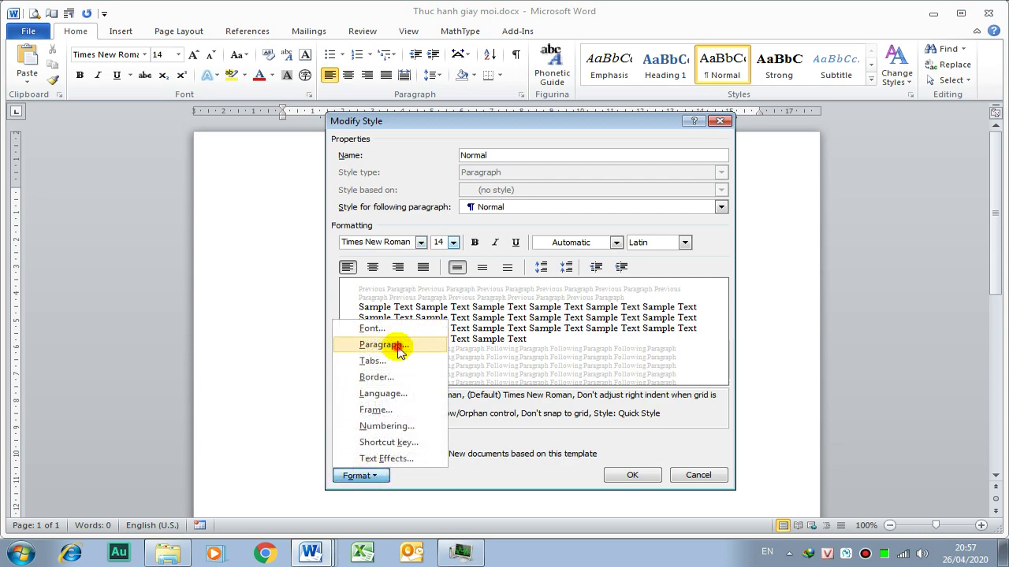
left_click(399, 352)
left_click_drag(667, 119, 528, 118)
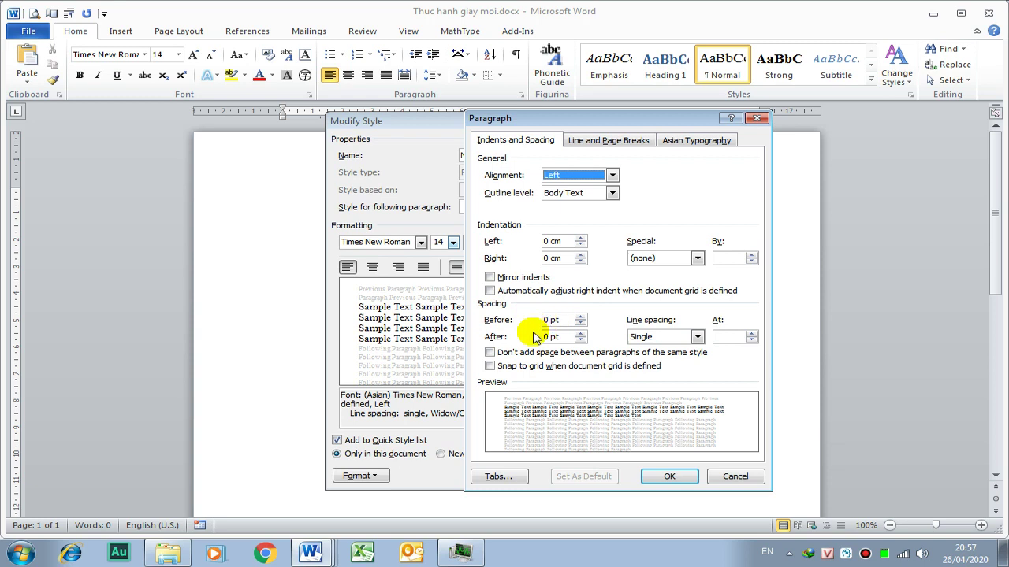
left_click(666, 478)
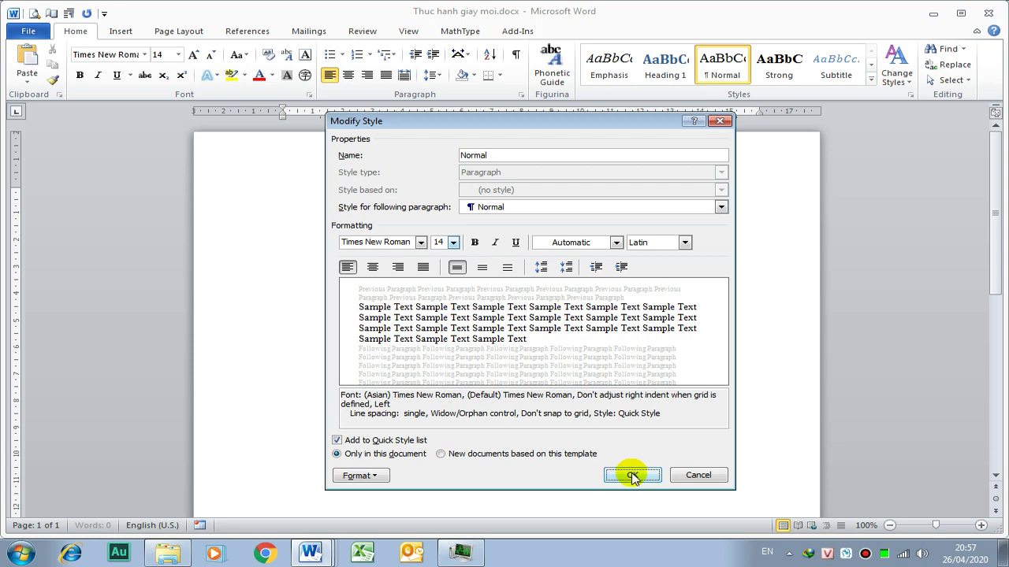
left_click(633, 476)
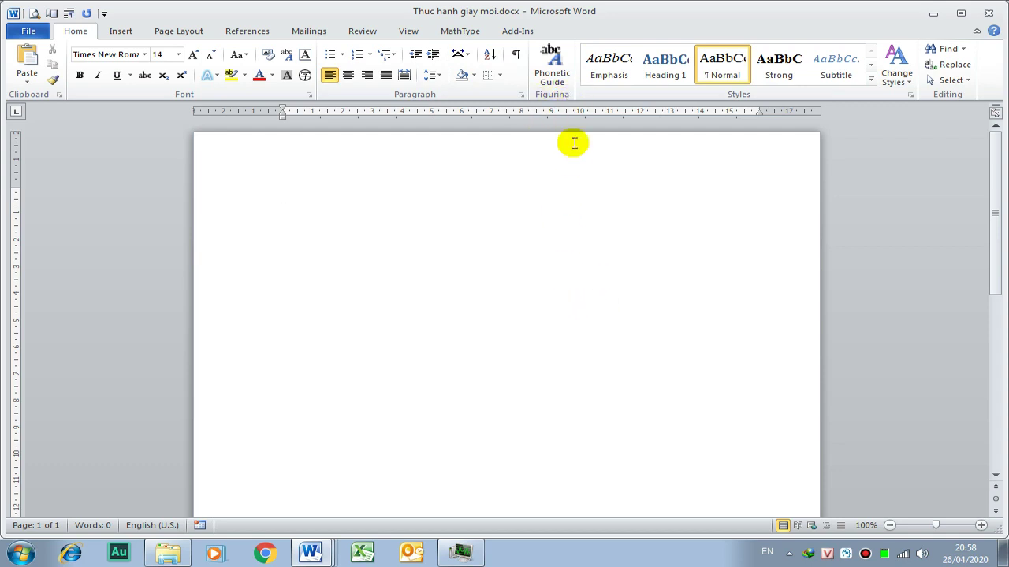
left_click(305, 554)
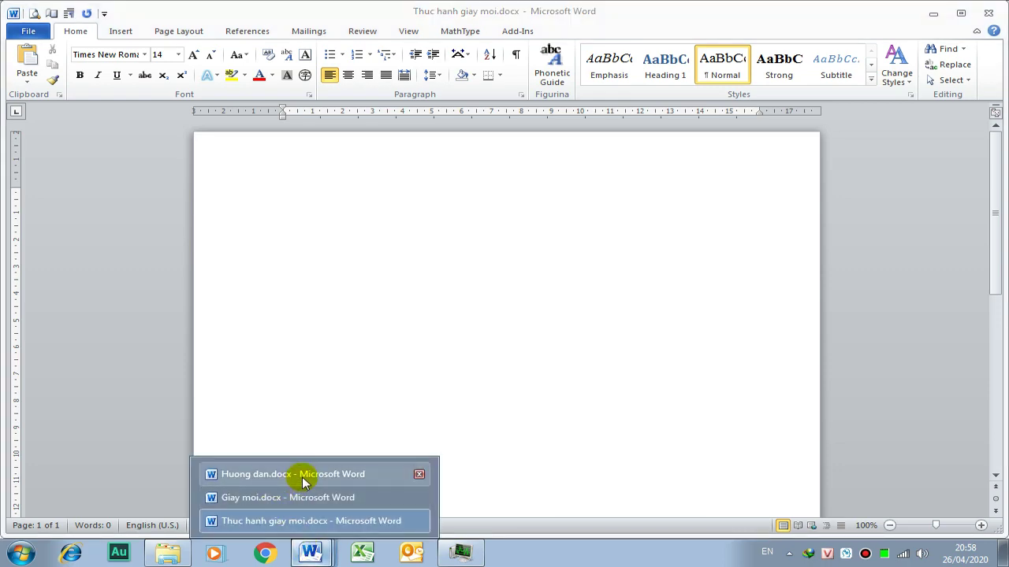
left_click(319, 476)
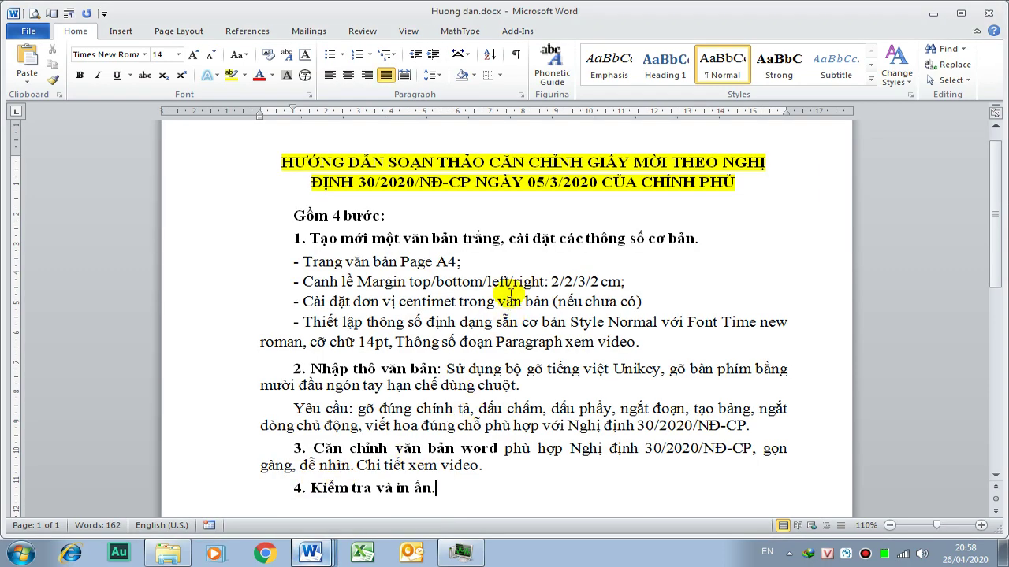
left_click_drag(670, 343, 286, 263)
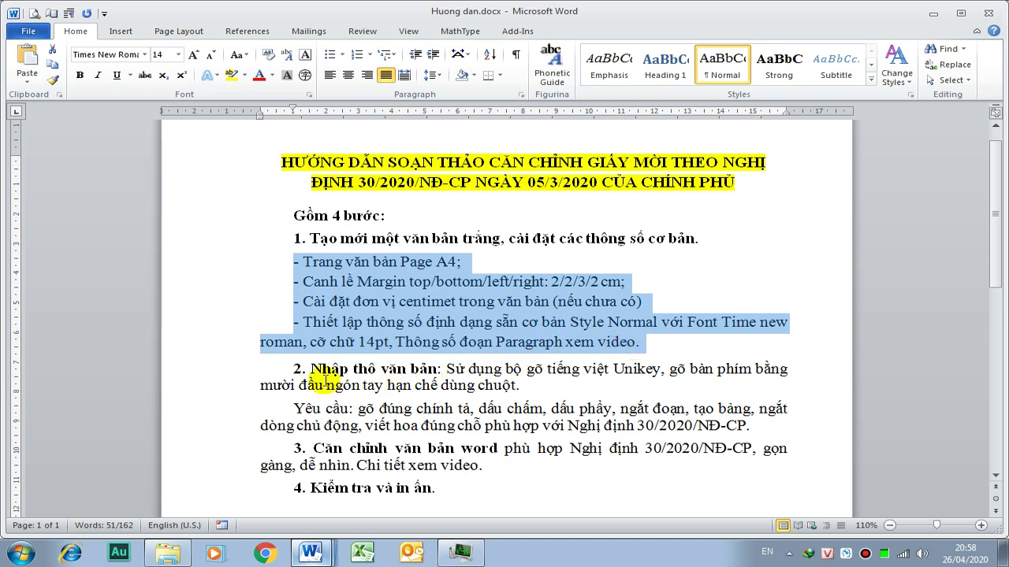
left_click(481, 371)
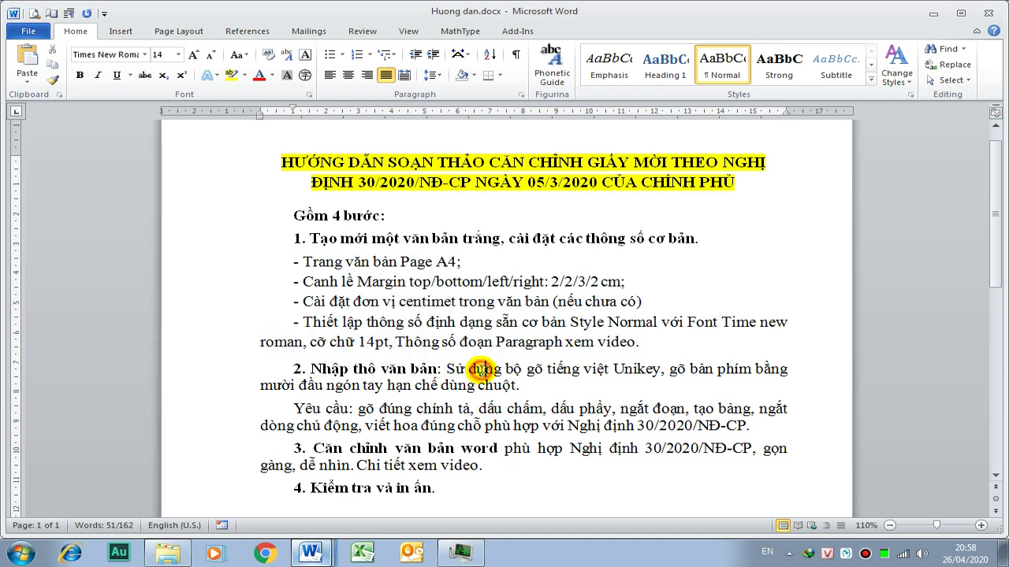
right_click(828, 554)
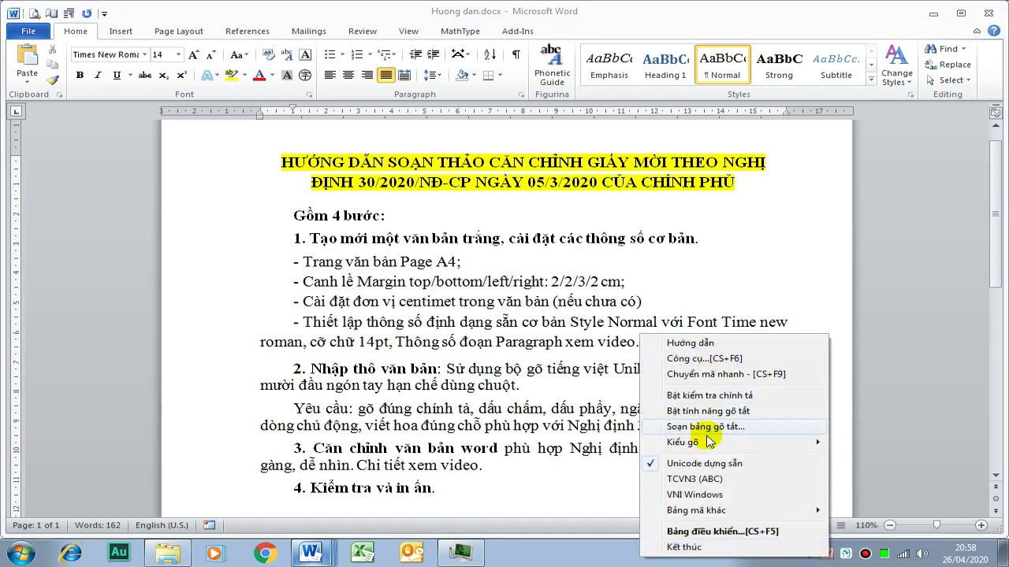
left_click(718, 529)
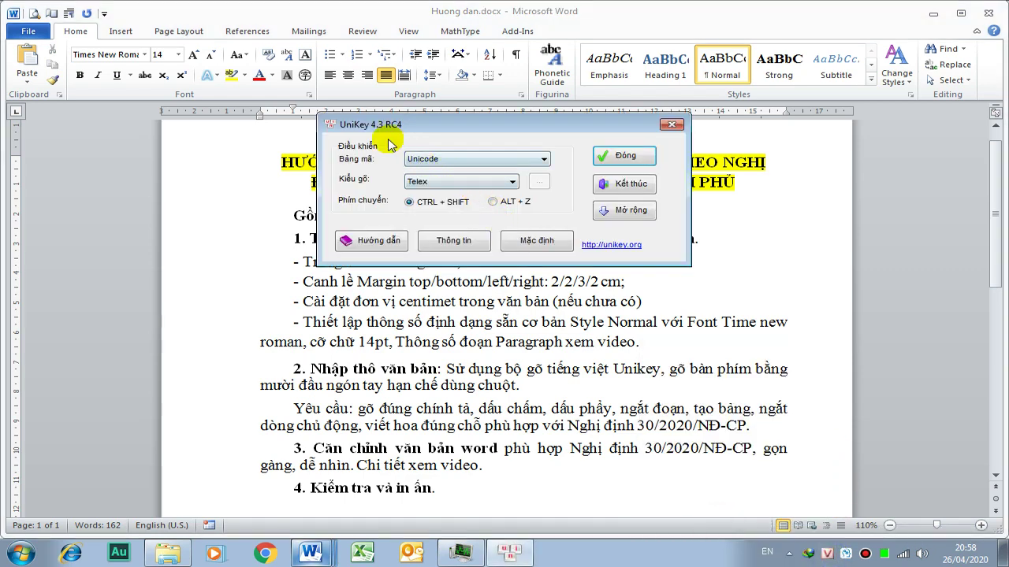
left_click(618, 158)
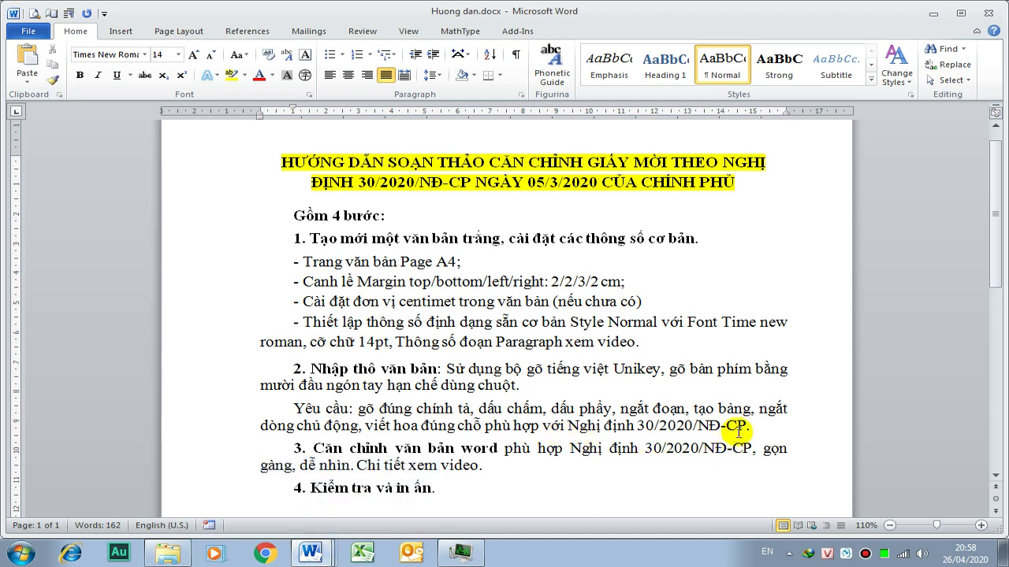
mouse_move(311, 553)
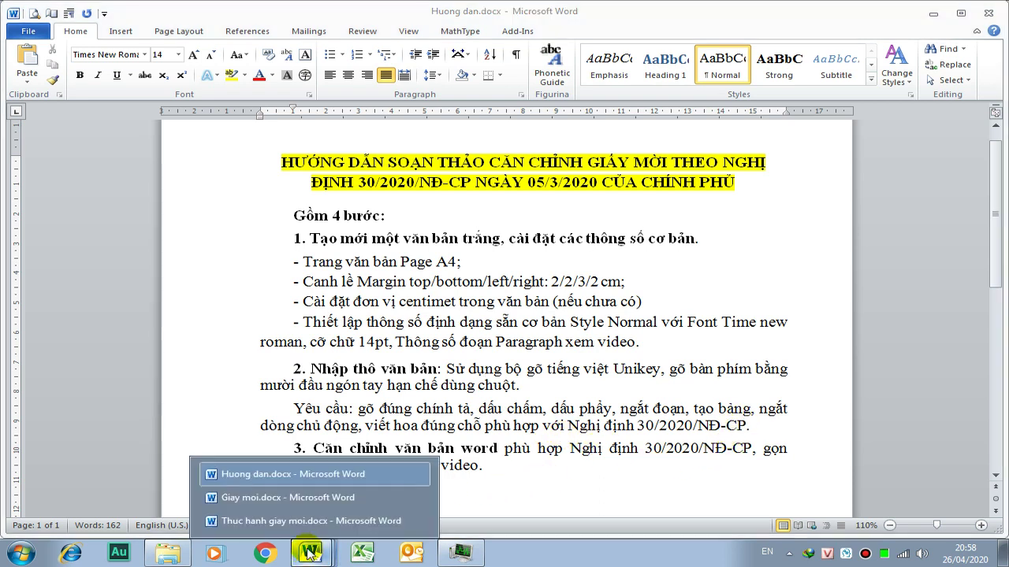
left_click(308, 526)
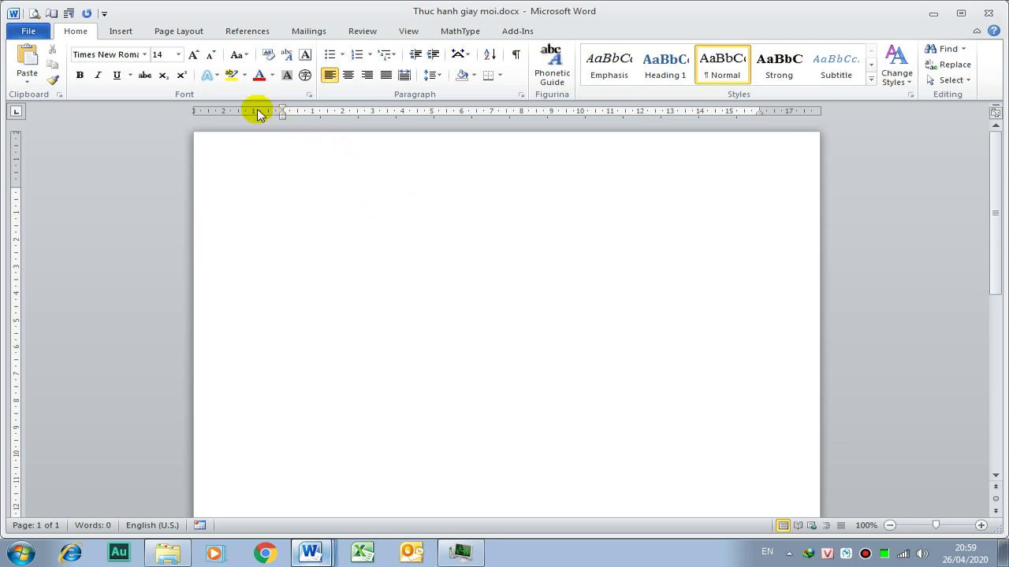
- Insert a 2x1 table and type the Nam Định education department and TRƯỜNG THPT NGUYỄN DU in the left cell
left_click(120, 30)
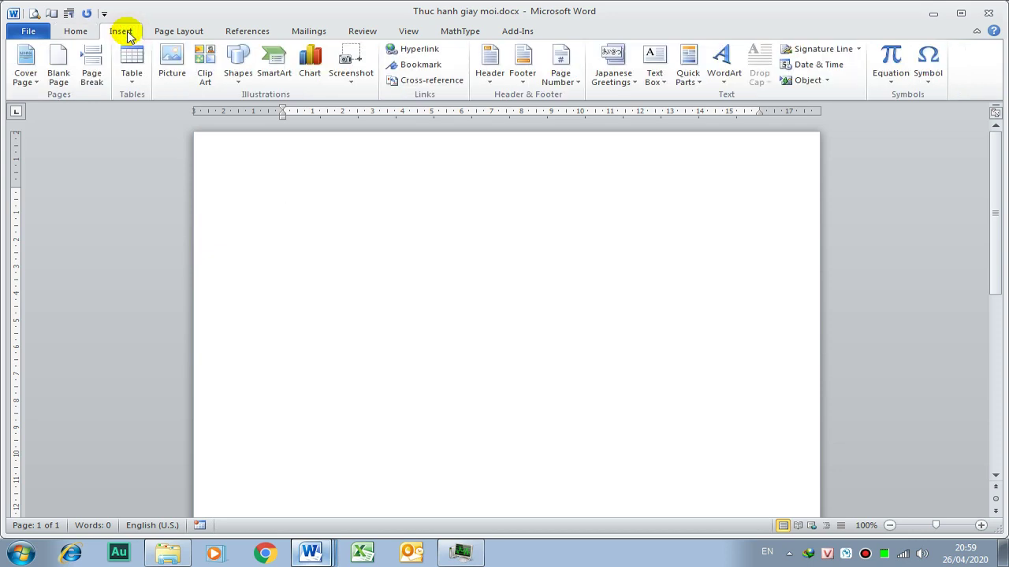
left_click(132, 67)
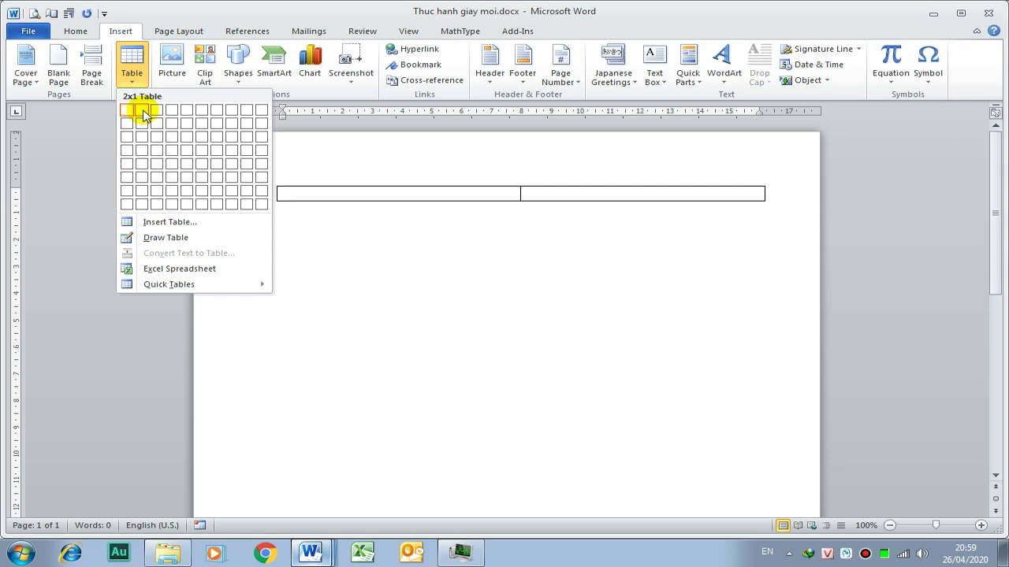
left_click(142, 112)
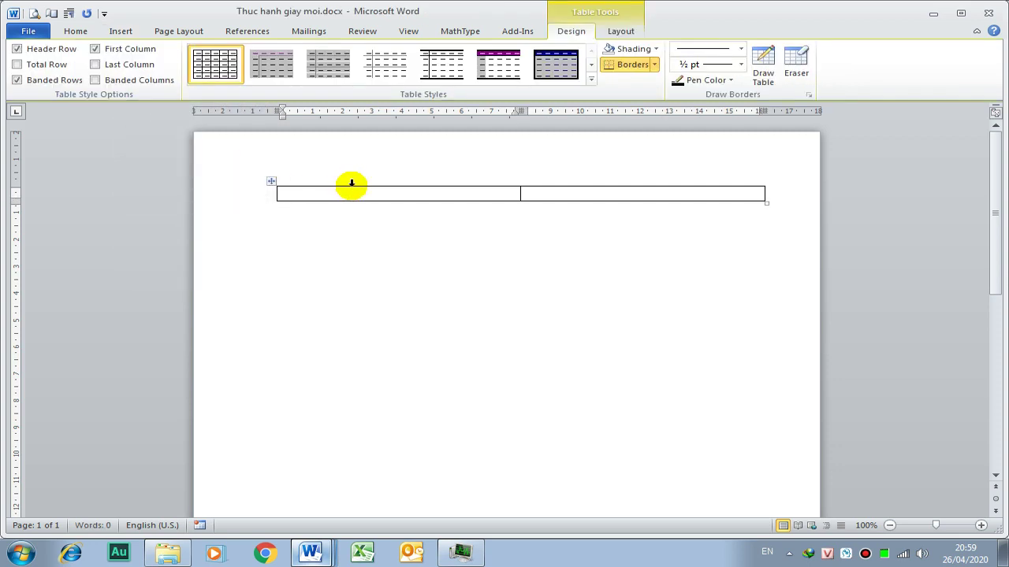
type("SỞ")
type("S D")
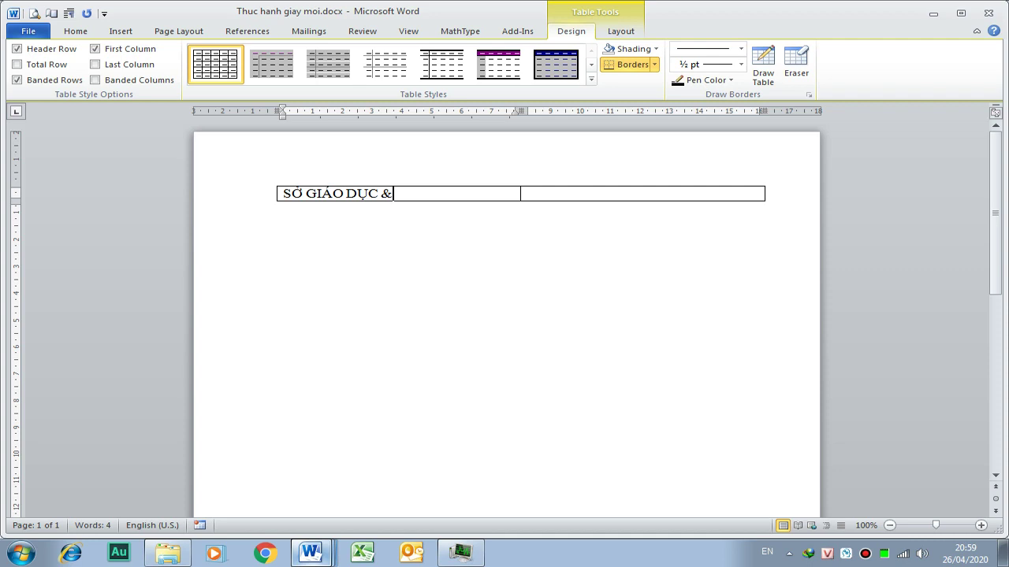
type("F")
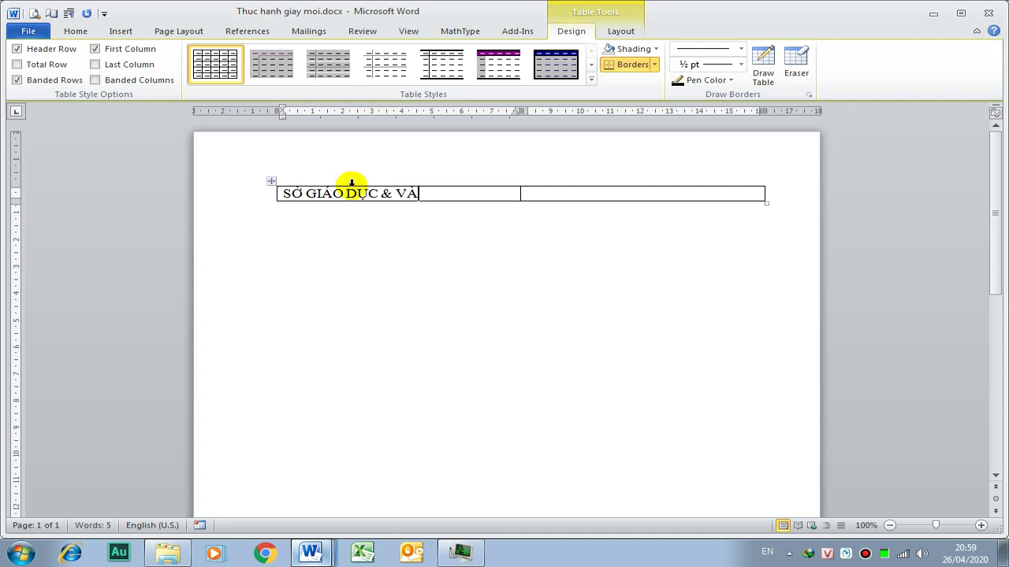
key("BackSpace")
key("BackSpace")
type("FO TAJO")
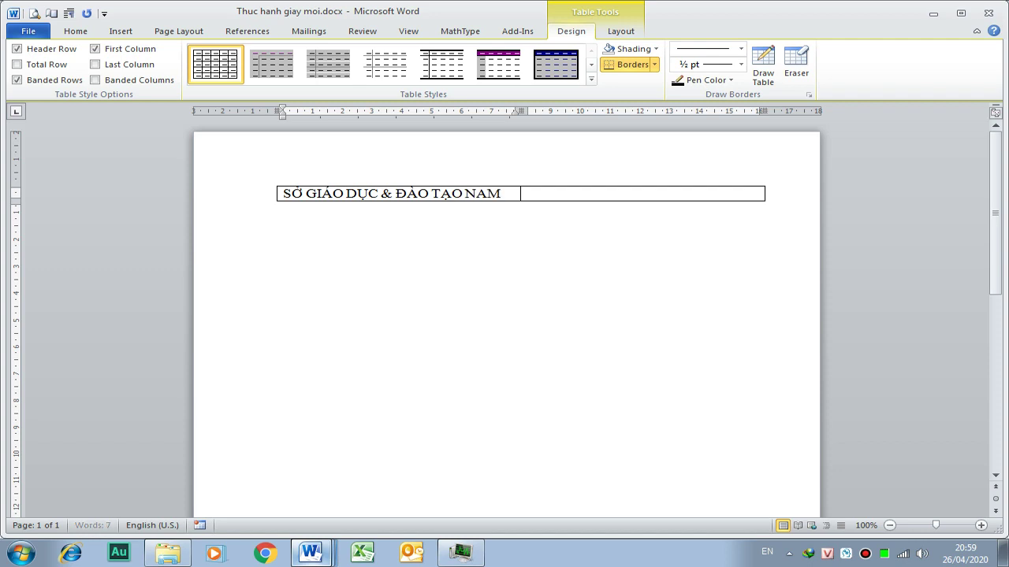
type(" DDINHj")
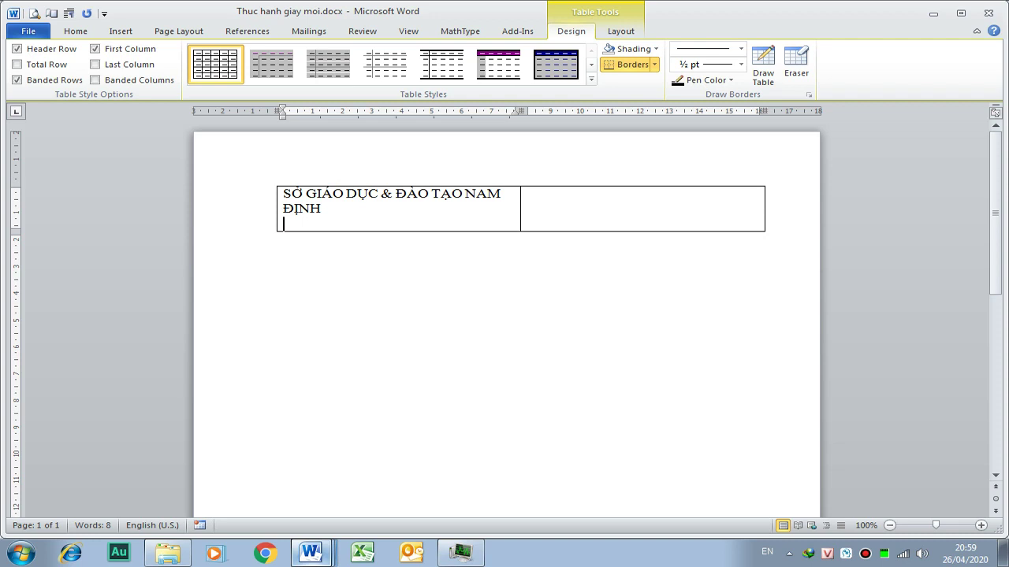
type("TRƯ")
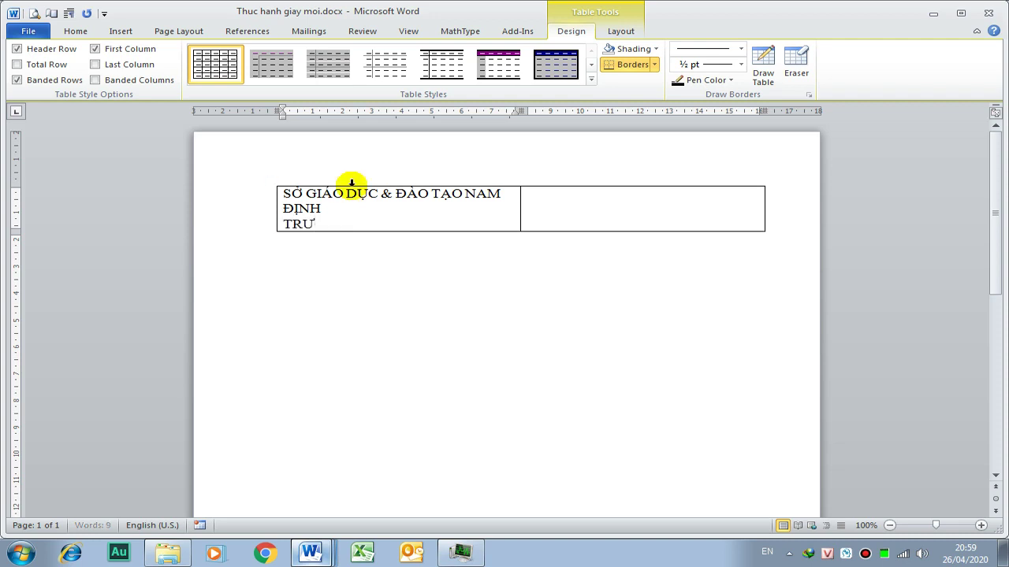
type("ƠNGHPT NGUYEỄN DU")
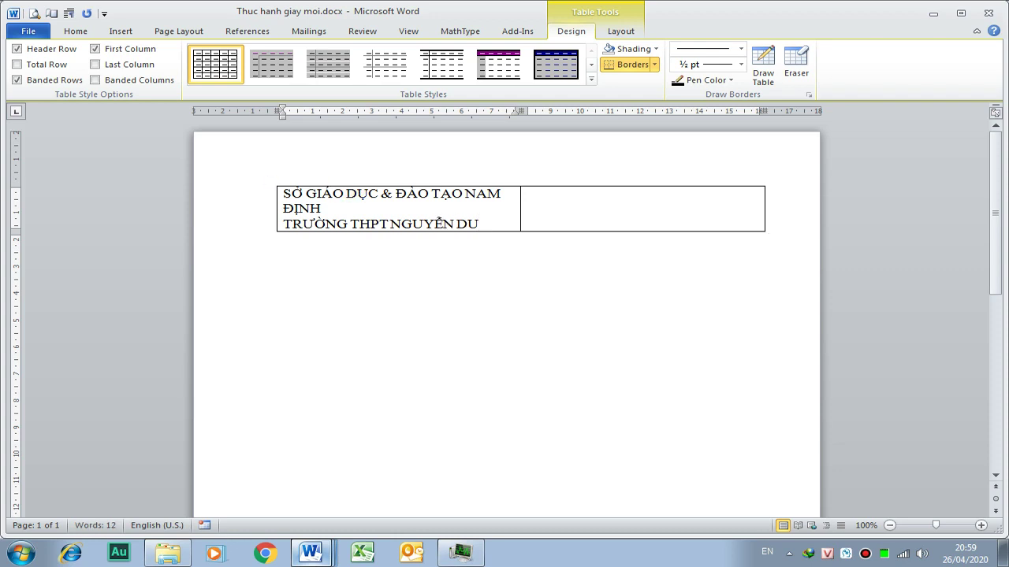
key("Return")
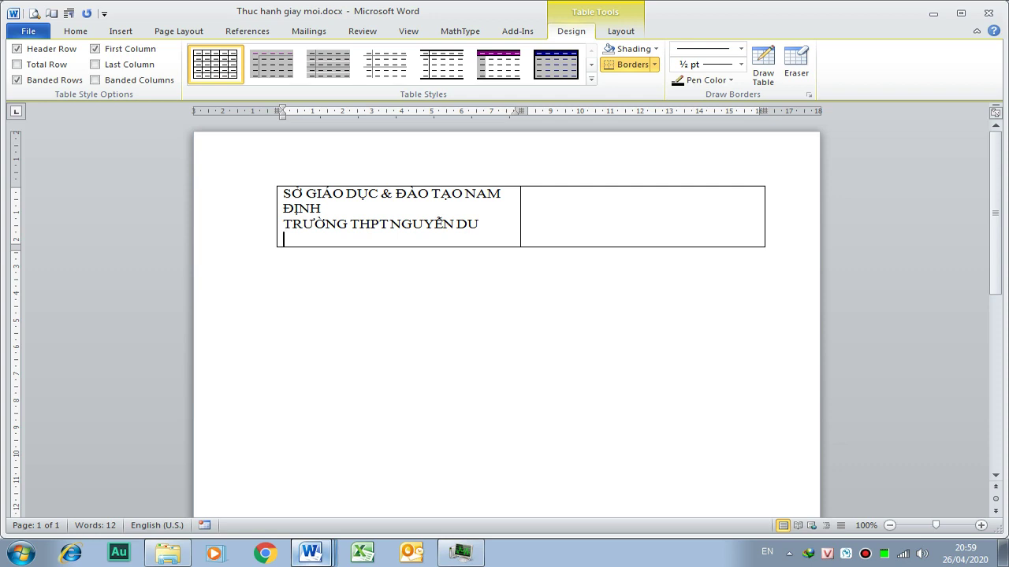
- Add the document number line Số: 01/2020/GM-THPTNGUYENDU in the left cell
type("Số: ")
type("01/2020/")
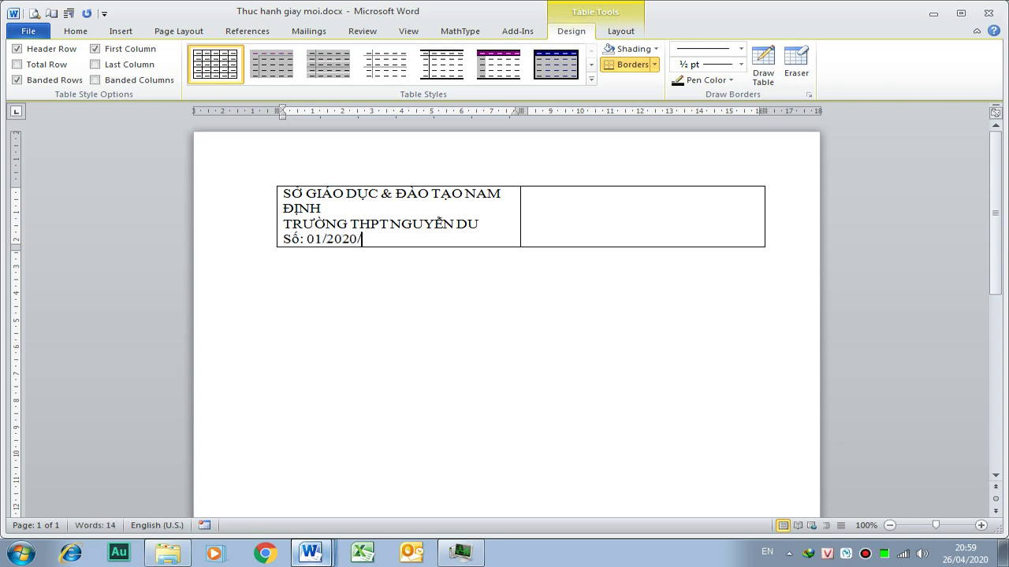
type("GM-t")
key("BackSpace")
type("THPT")
type("NGUYENDU")
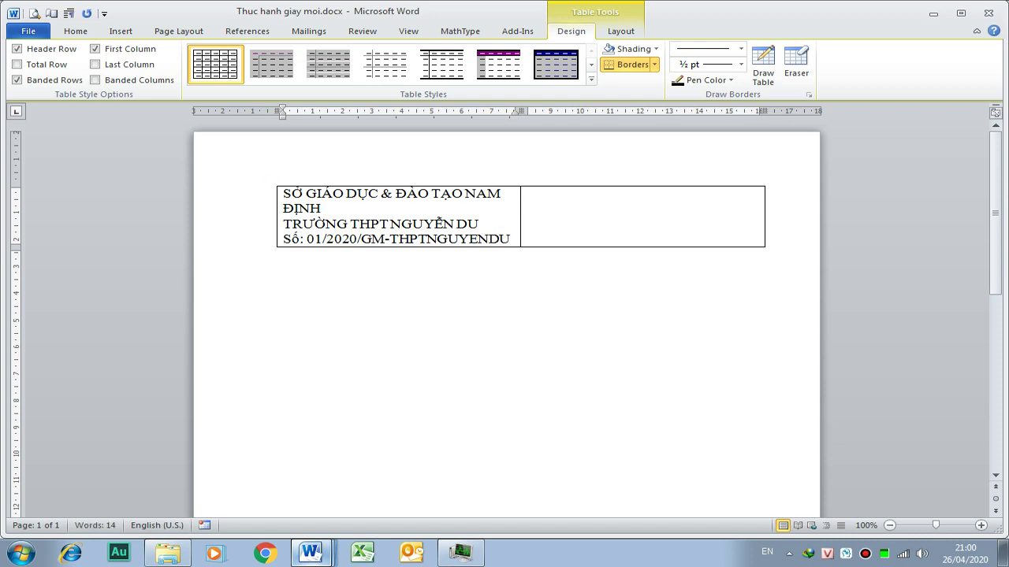
mouse_move(502, 238)
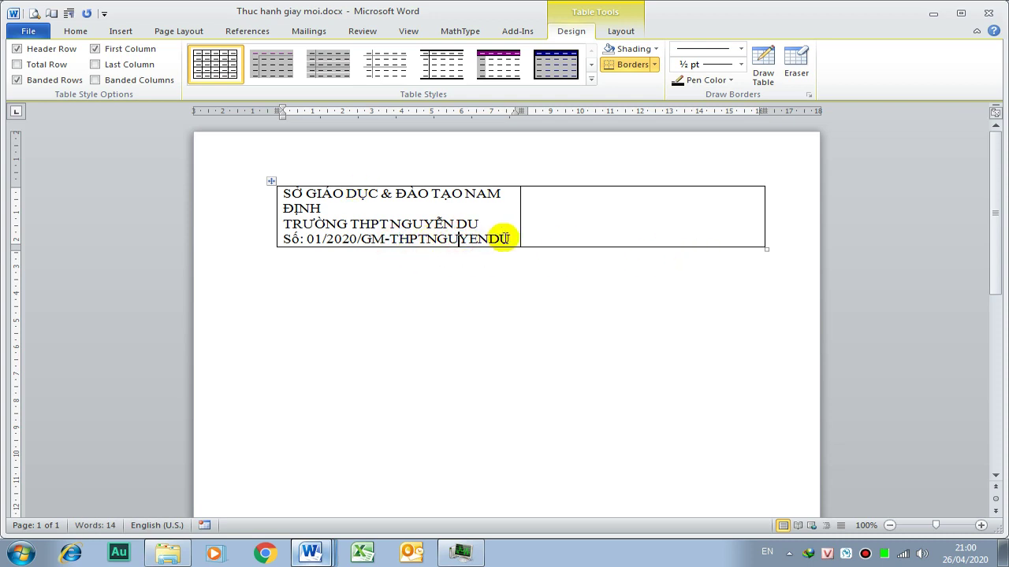
left_click(510, 238)
key("Tab")
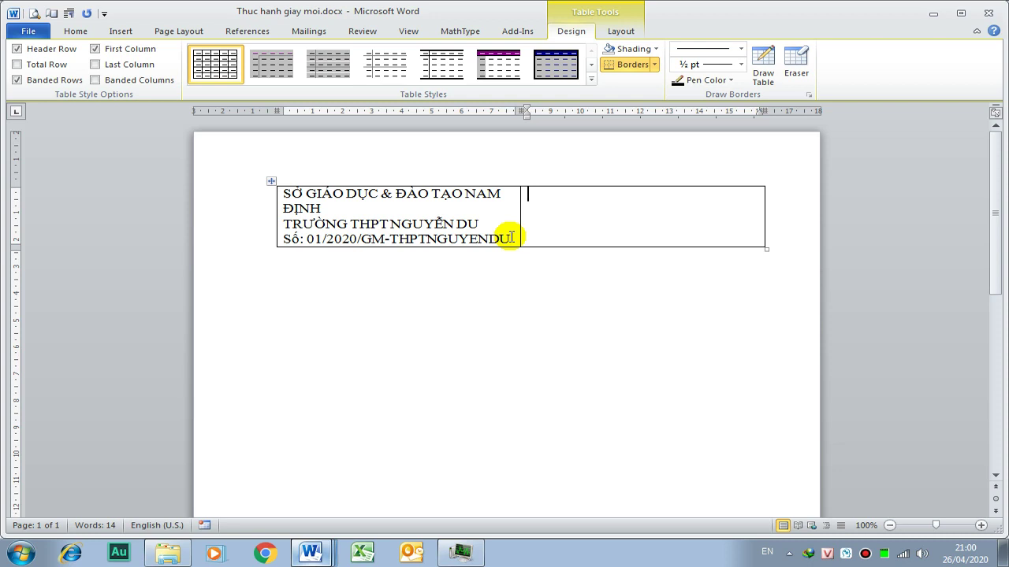
- Type CỘNG HÒA XÃ HỘI CHỦ NGHĨA VIỆT NAM and the motto Độc lập - Tự do - Hạnh phúc in the right cell
type("CỘNG HÒA XA")
key("alt+space")
key("Escape")
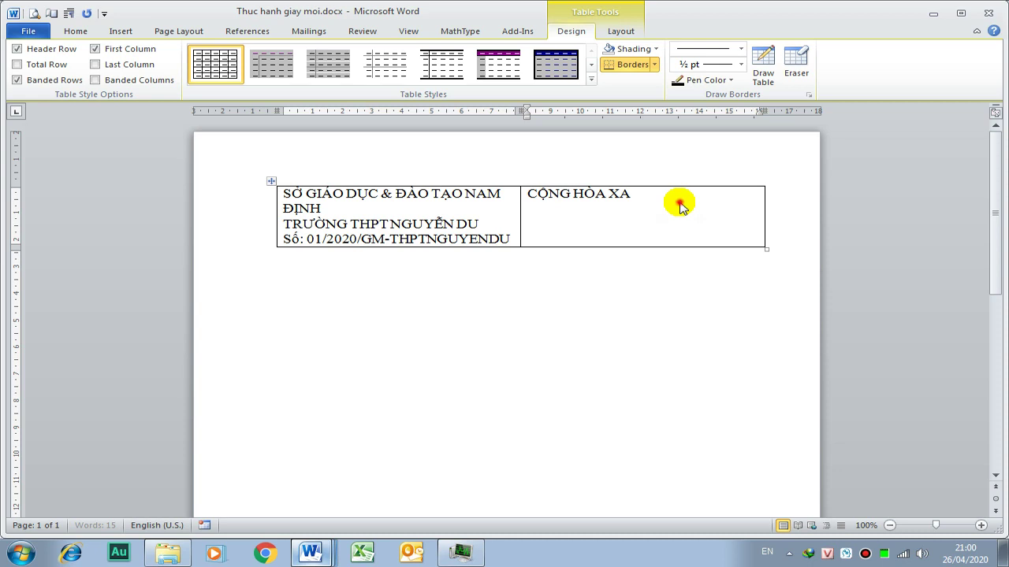
type("x HỘI")
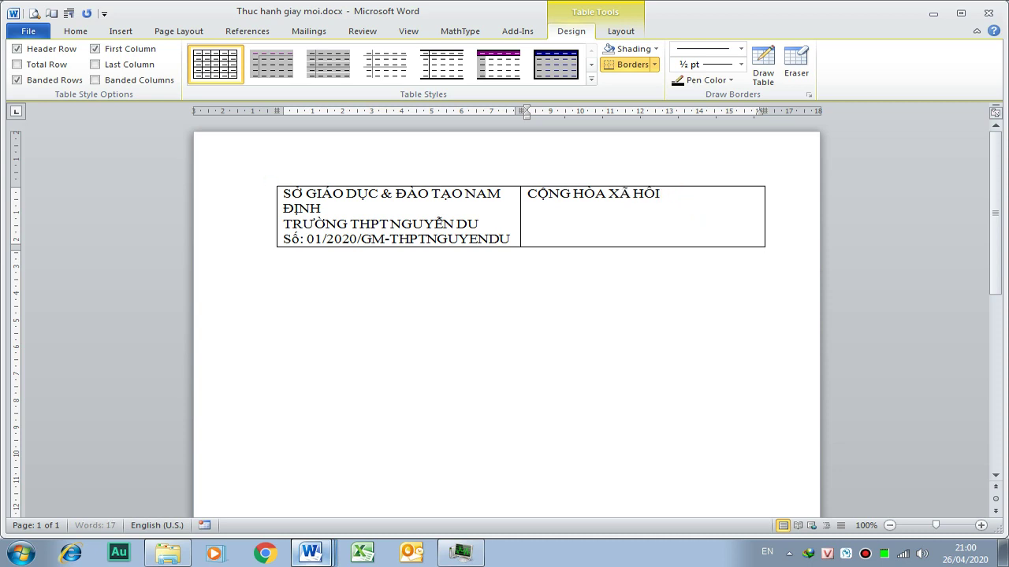
type(" CHỦ NGHIĨA VIEỆT NAM")
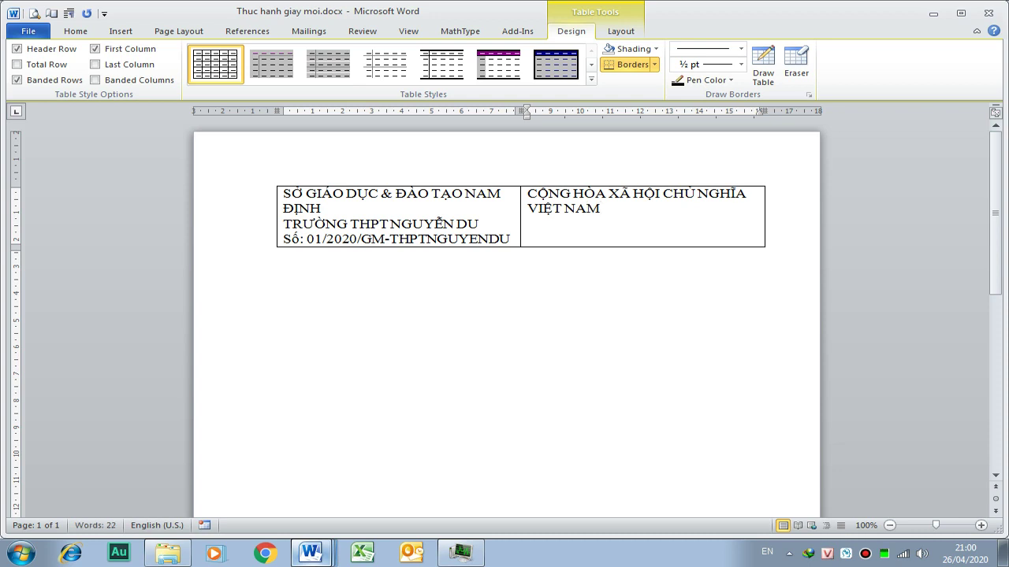
key("Return")
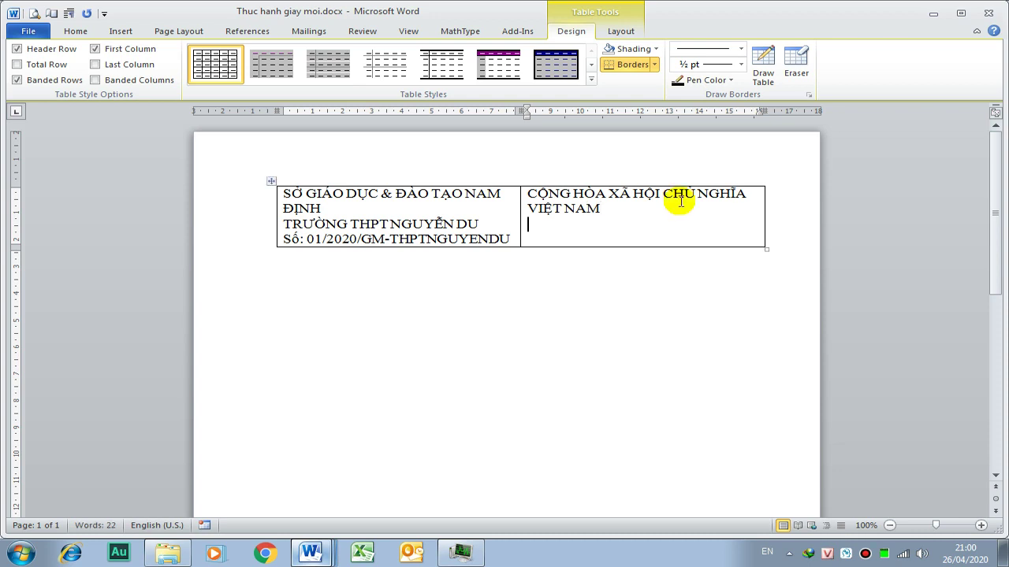
type("Ddoocj lapj -")
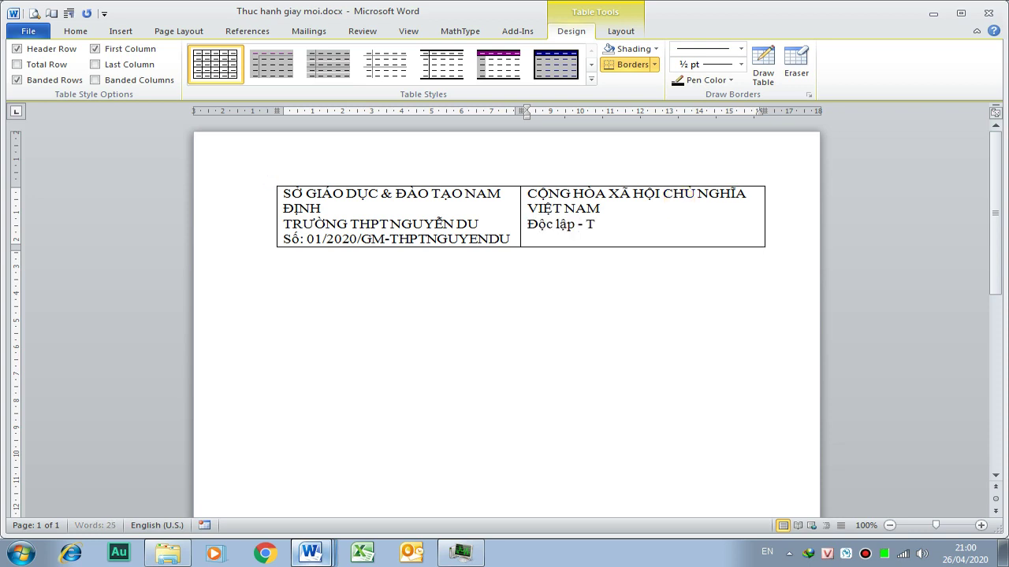
type("uw")
type("j")
type(" do - Ha")
key("BackSpace")
type("anhj phucs")
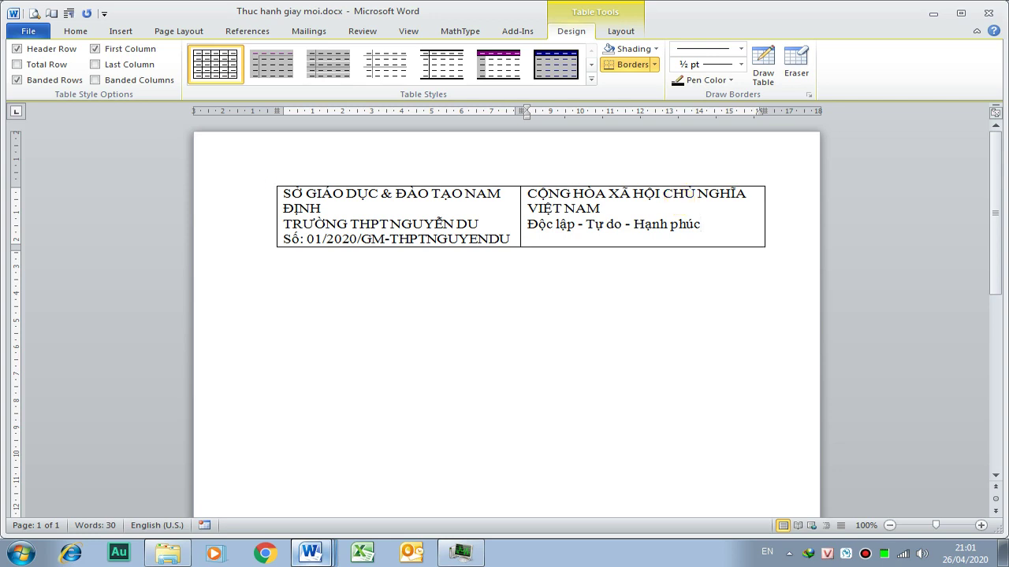
- Add the date line 'Nam Định, ngày 17 tháng 4 năm 2020' beneath the motto
key("Return")
type("Nam")
type(" Đinh")
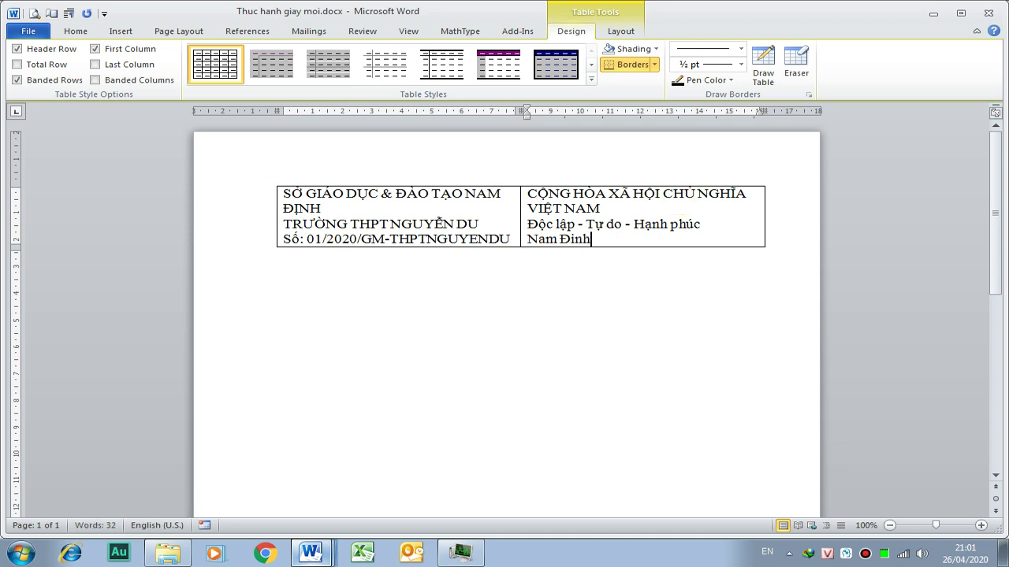
type(", ngay")
type("f ")
type("17 thangs")
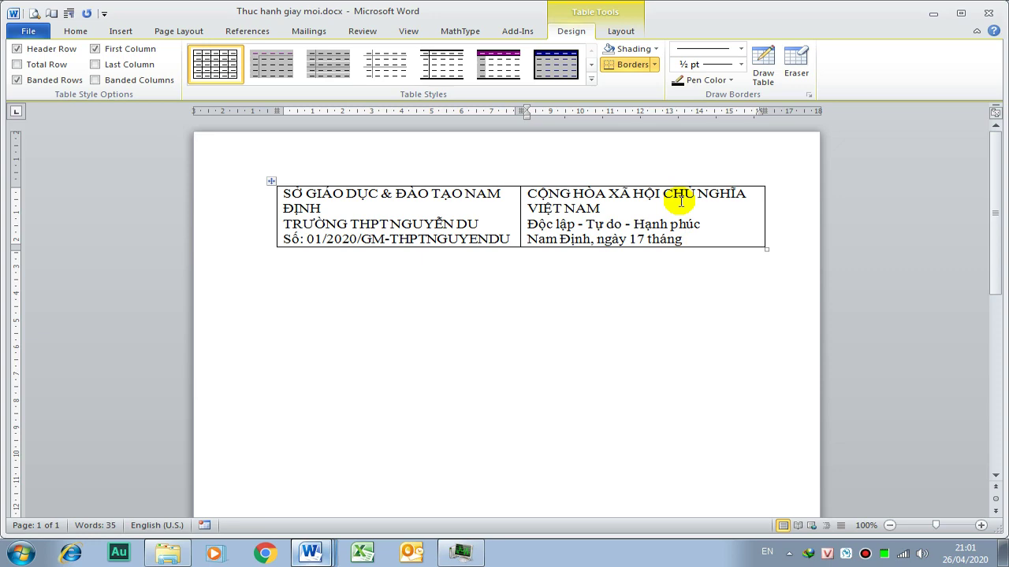
left_click(310, 553)
left_click(302, 476)
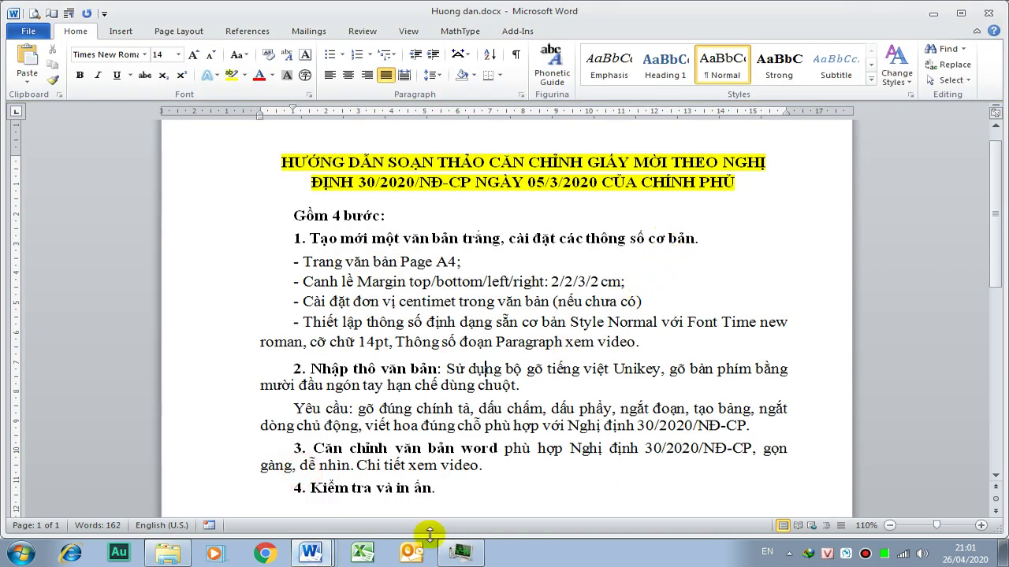
left_click(312, 552)
mouse_move(310, 553)
left_click(292, 499)
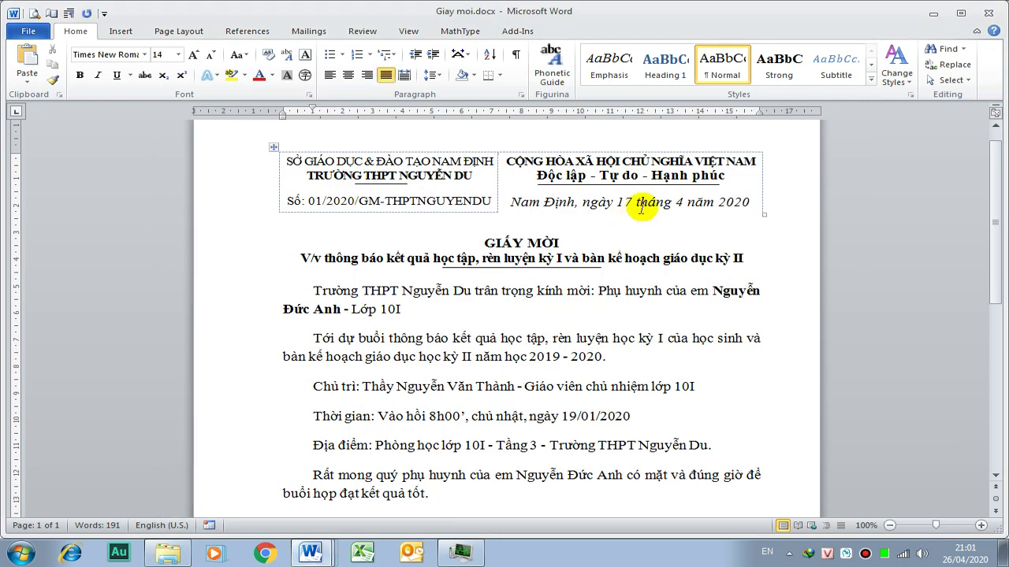
left_click(311, 521)
type("4 năm ")
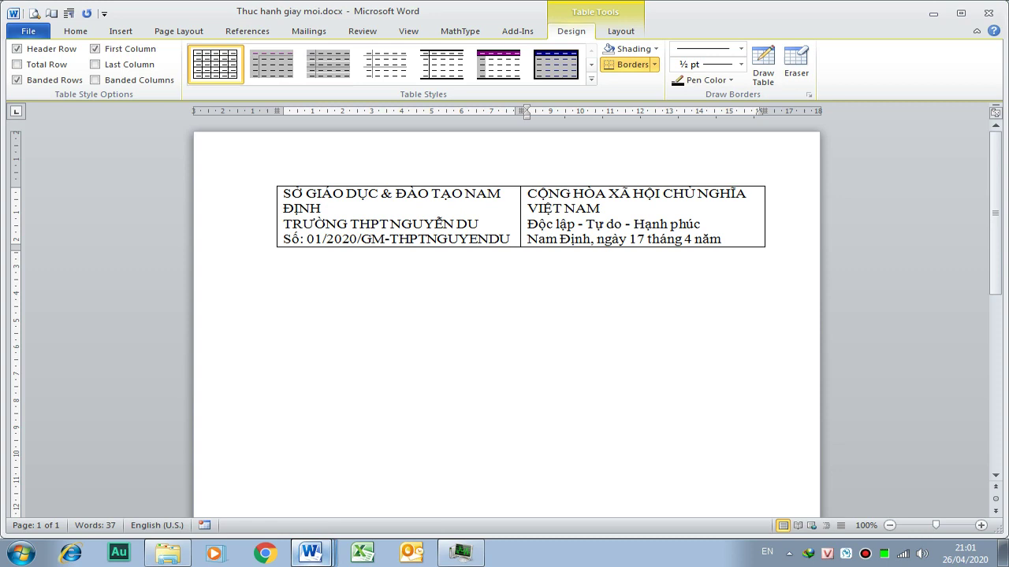
type("2020")
left_click(284, 254)
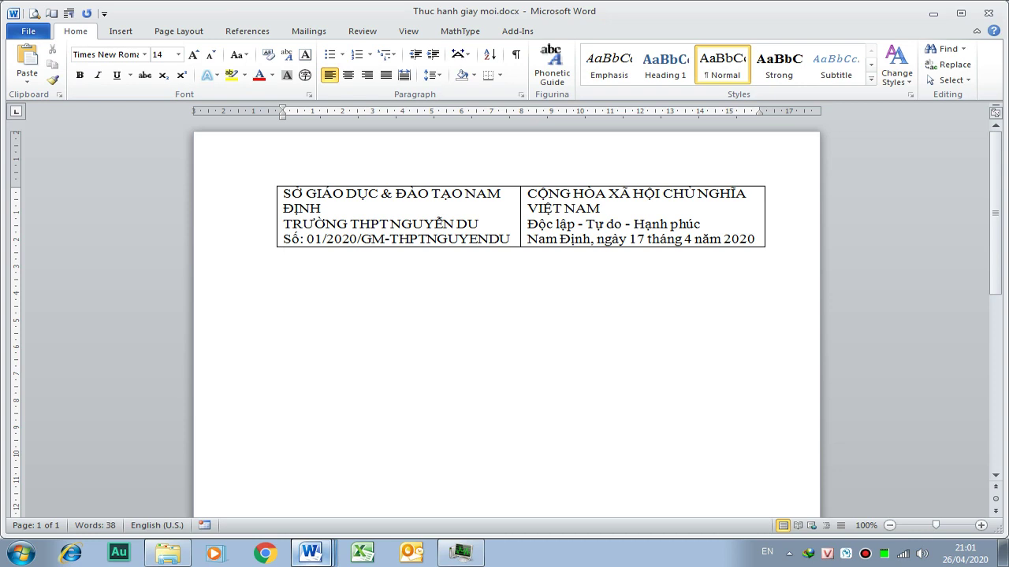
- Save, then type the title GIẤY MỜI and the subject line 'V/v thông báo kết quả học tập…'
key("ctrl+s")
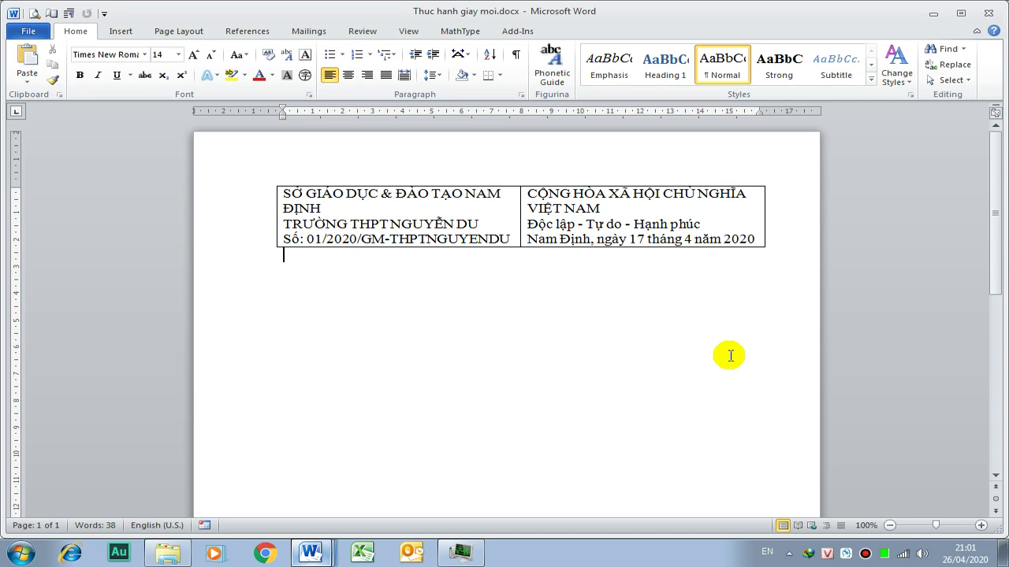
type("GIA")
type("ẤY MỜI")
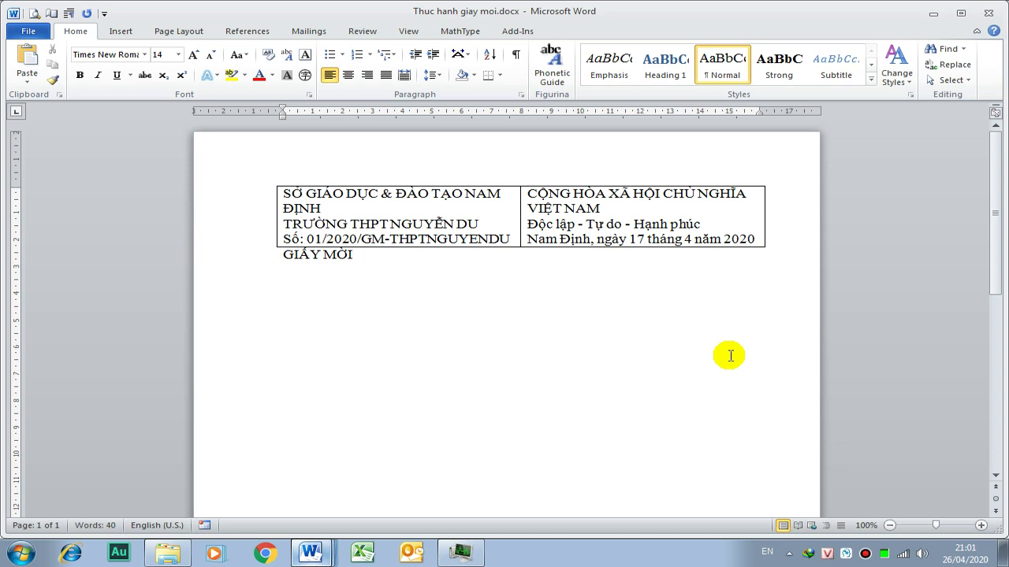
key("Return")
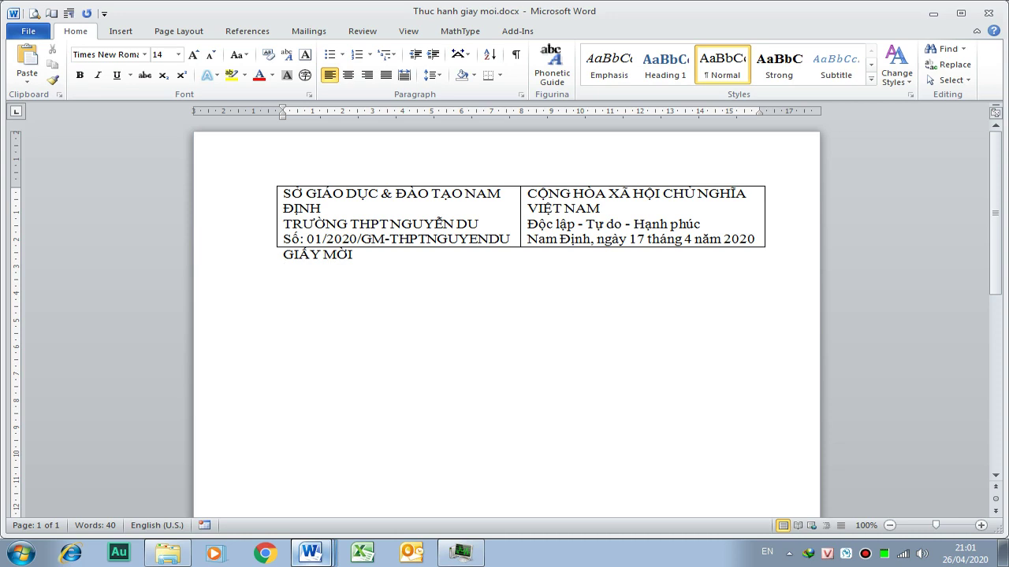
type("V/v")
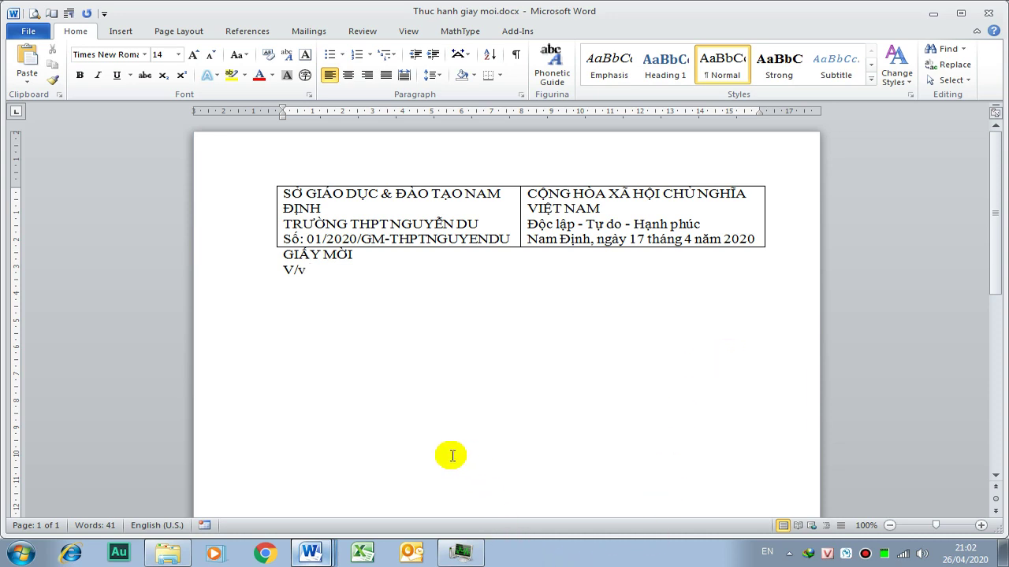
type(" thông báo kết quả học tập, r")
type("èn luy")
type("ện")
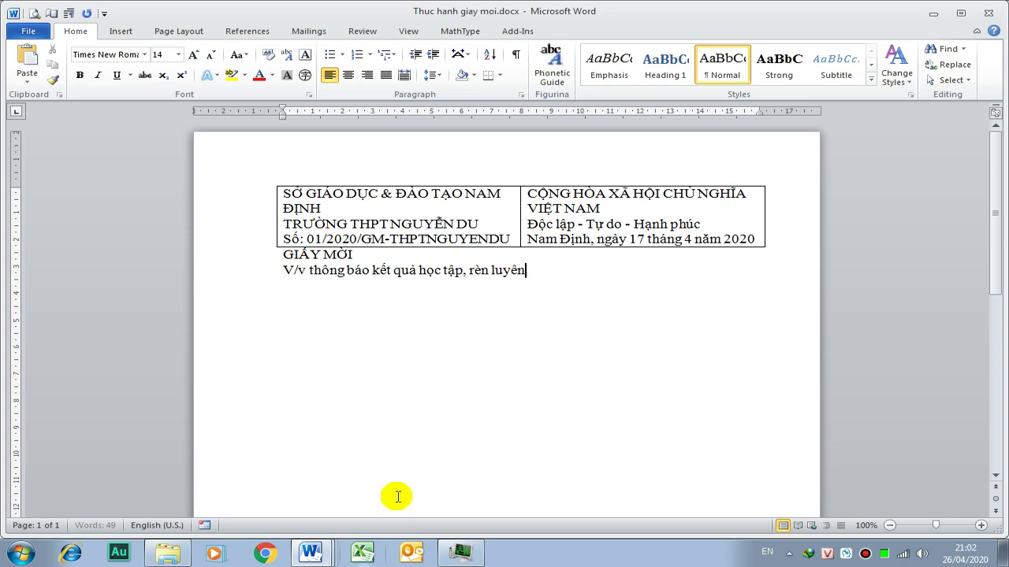
type(" học kỳ ")
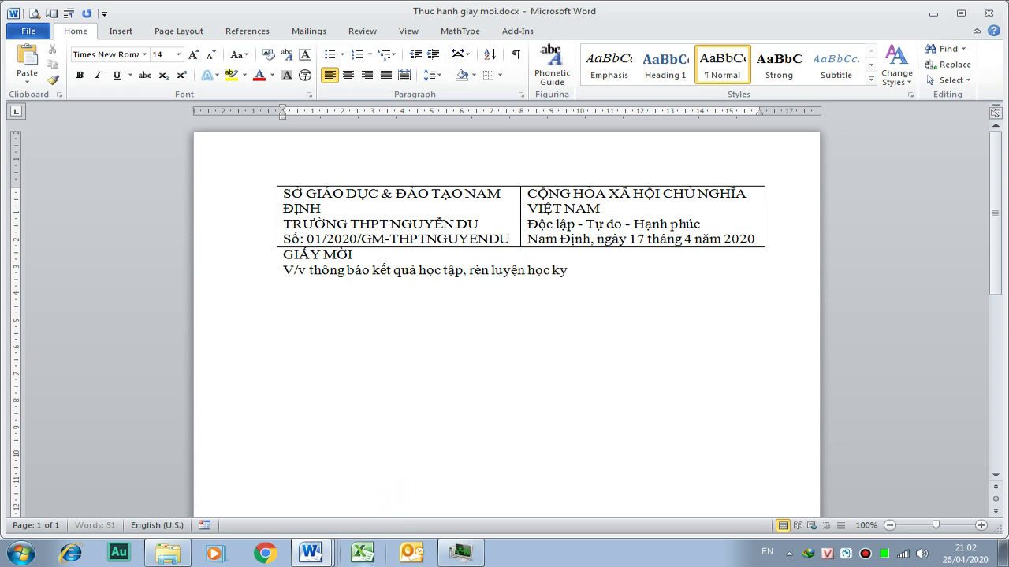
type("I và")
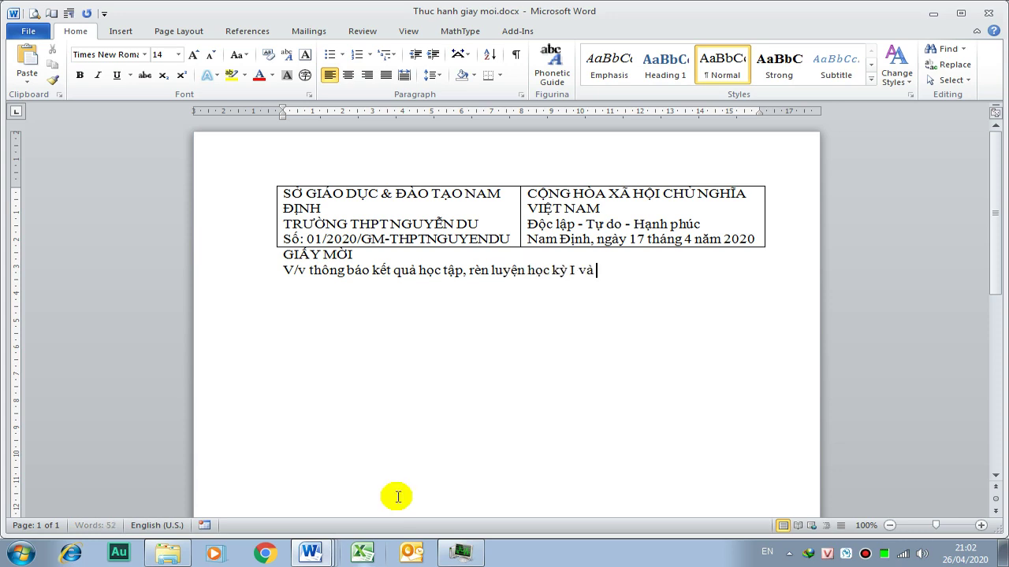
type(" bản kế hoanr kế h")
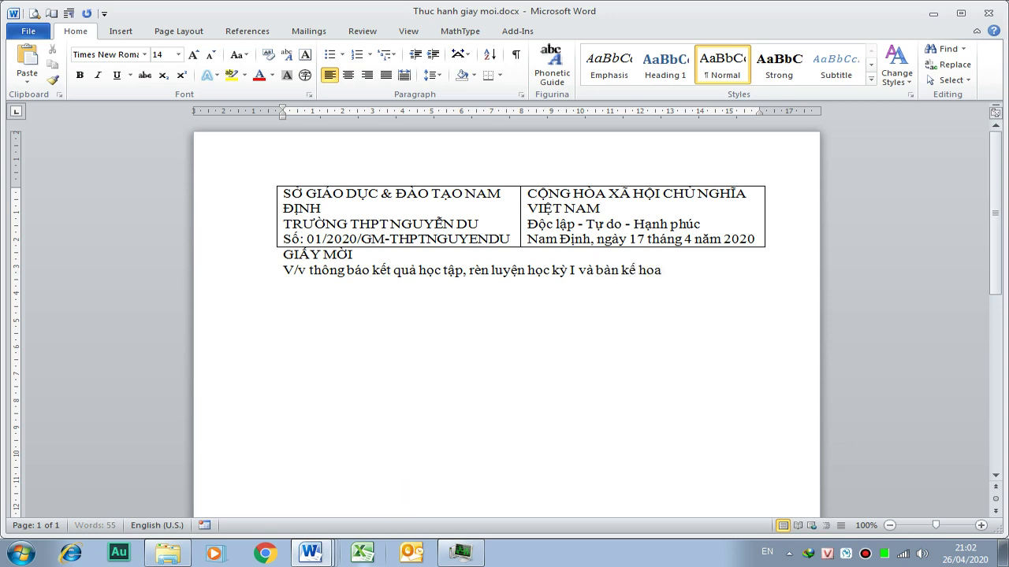
type("ạch hoọc")
type(" tập học kỳ")
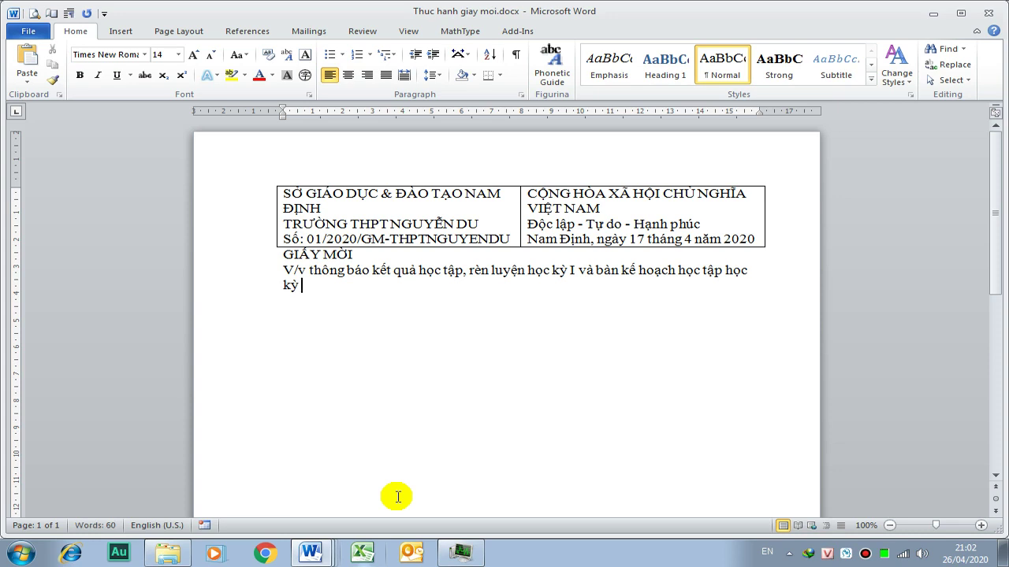
type("II")
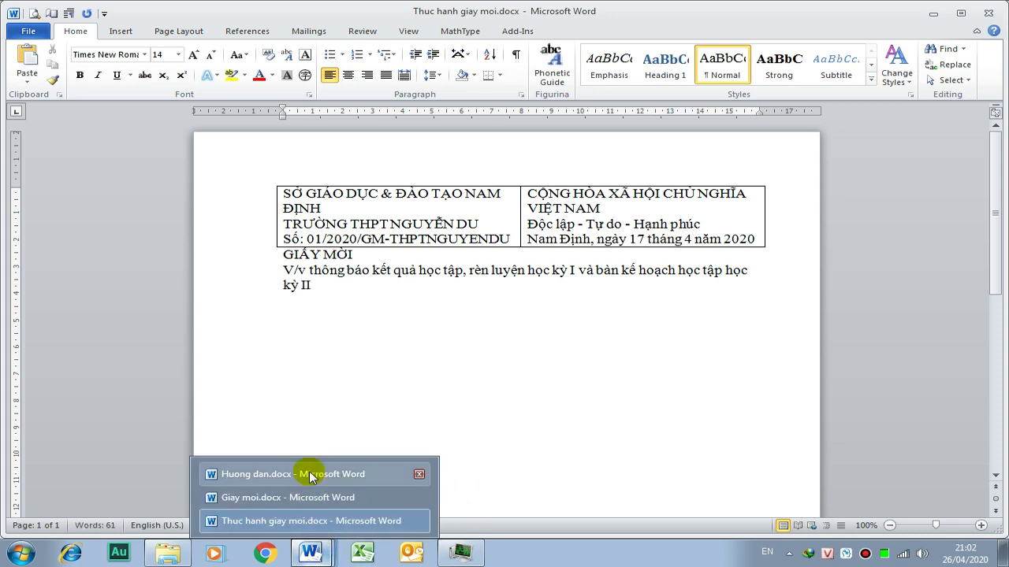
- Check the Giay moi sample and change 'học tập' to 'giáo dục' in the practice letter
left_click(286, 498)
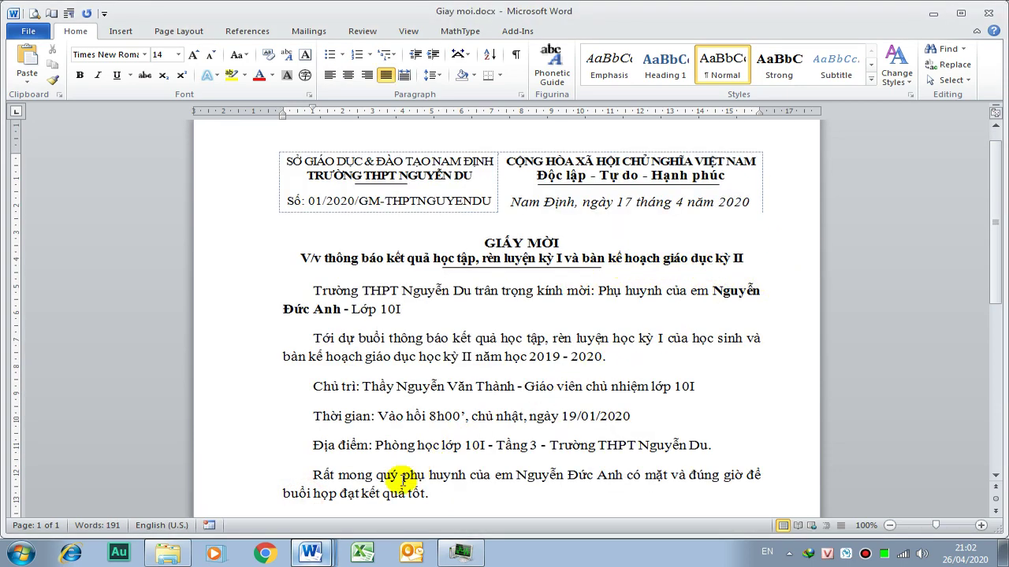
left_click(295, 521)
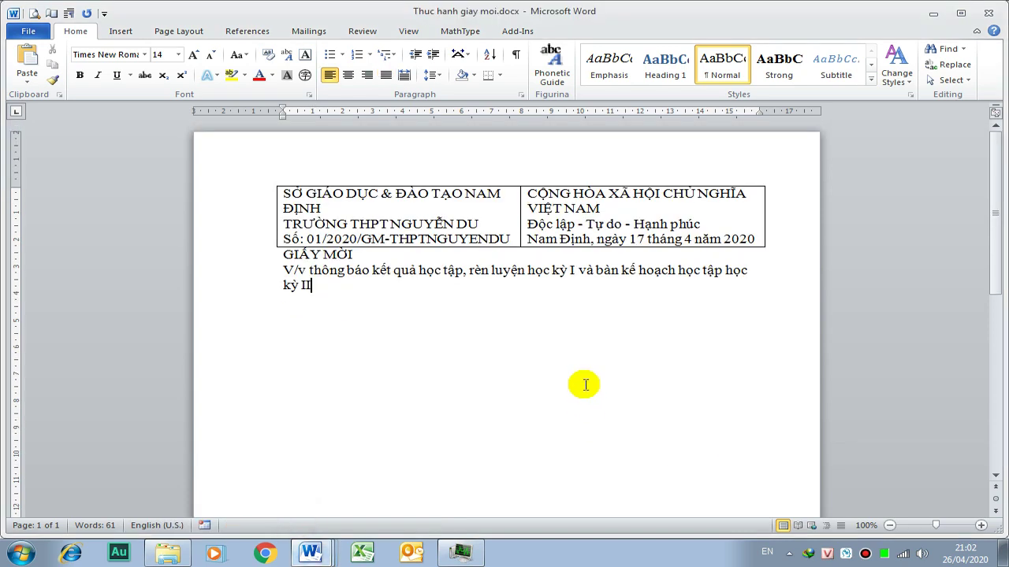
key("ctrl+Left")
key("shift+Right")
key("shift+Right")
key("shift+Right")
key("shift+Right")
key("shift+Right")
key("shift+Right")
key("shift+Right")
type("giaáo dục")
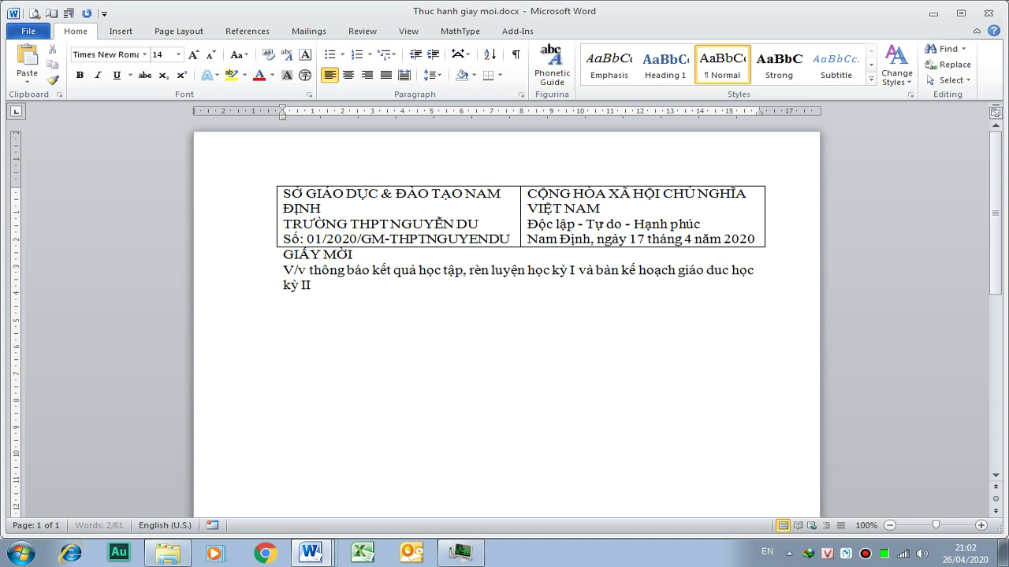
left_click(340, 290)
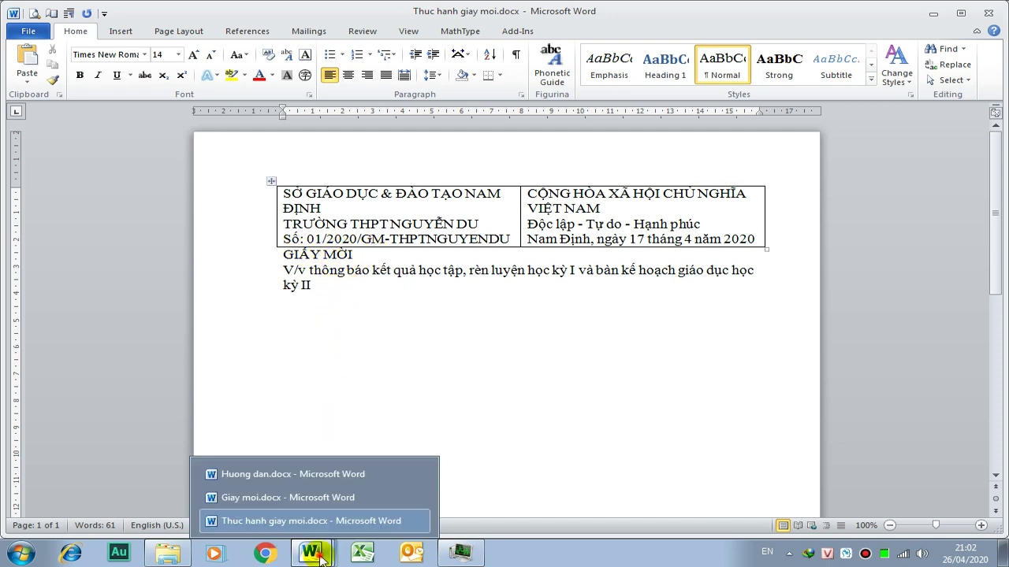
- Type 'Trường THPT Nguyễn Du' and begin the 'Kính mời: Ph…' greeting, fixing typos
left_click(270, 498)
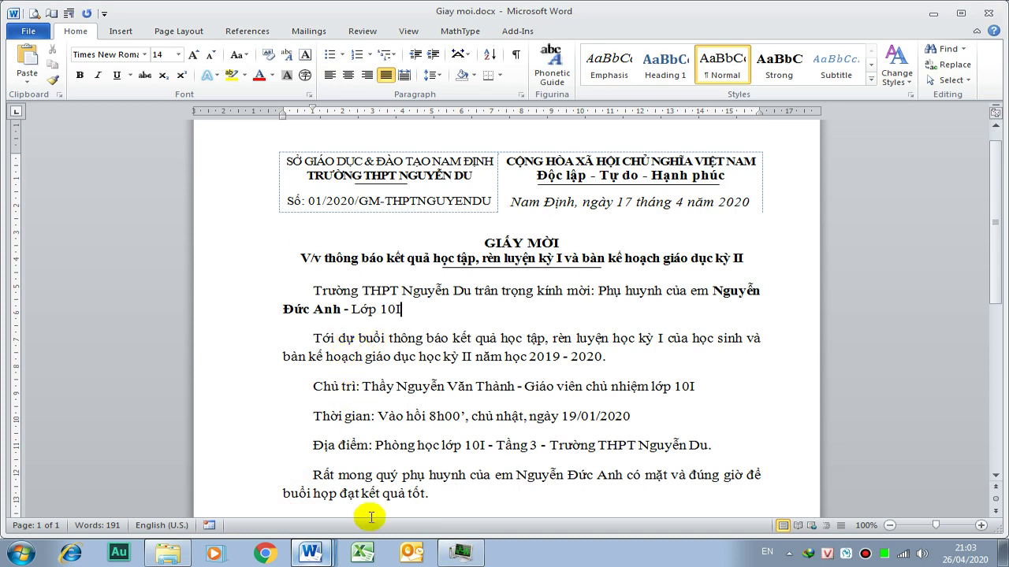
left_click(309, 556)
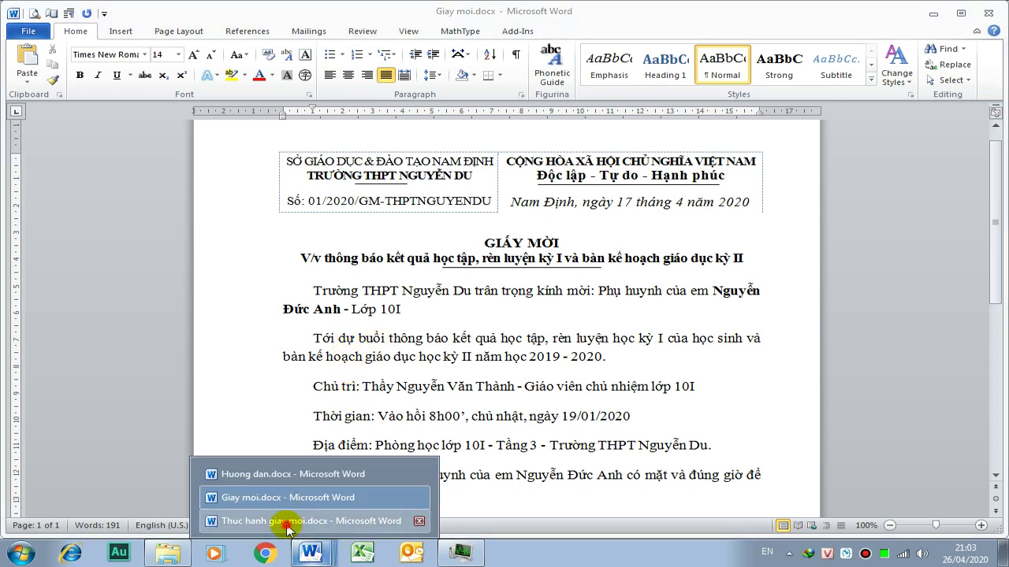
left_click(288, 521)
type("Trường")
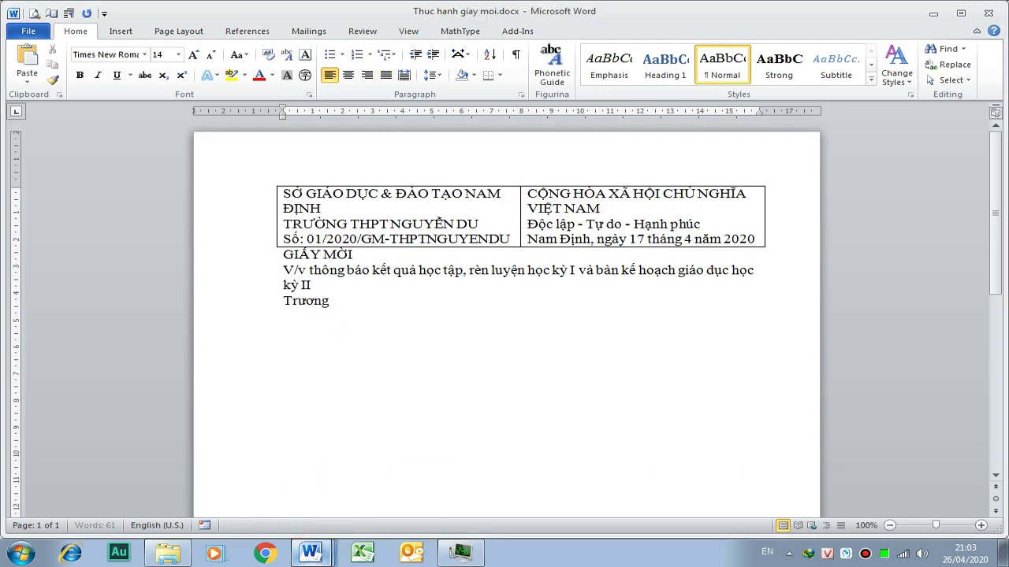
type(" THH")
key("BackSpace")
type("PT Ngye")
key("BackSpace")
key("BackSpace")
type("uyênx Duaan")
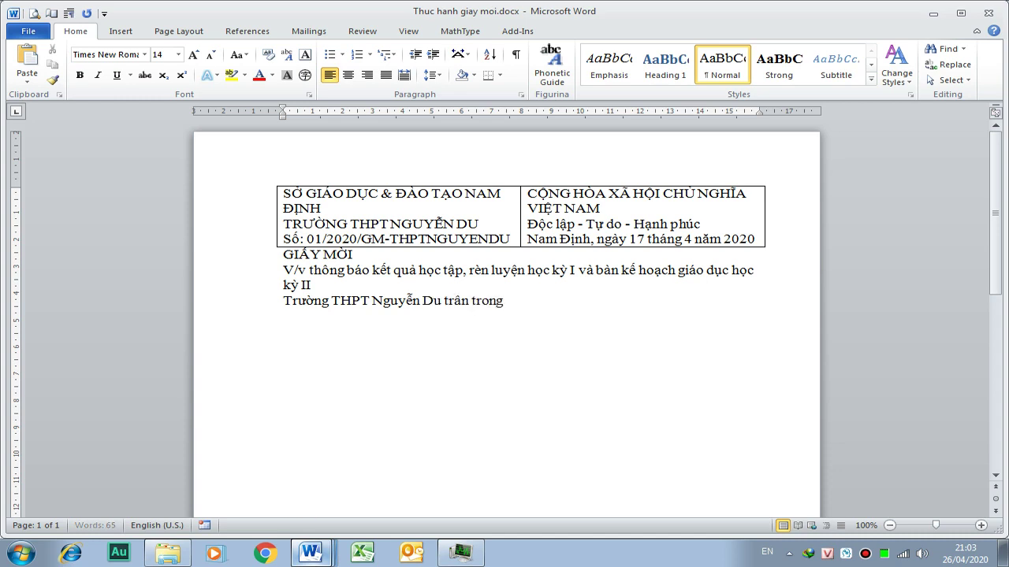
type("hs moi")
key("BackSpace")
key("BackSpace")
type("oiwf")
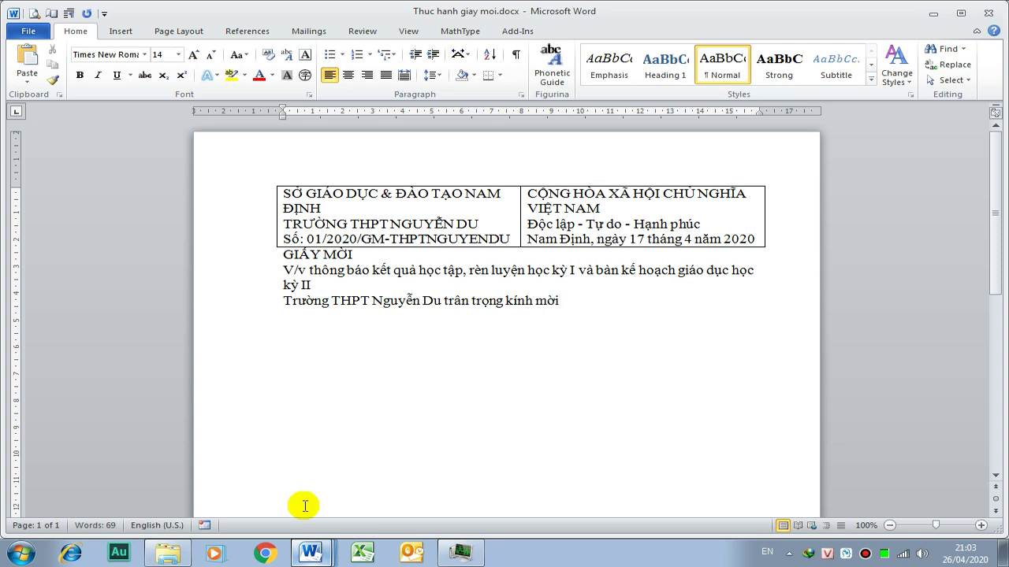
type(": Phục")
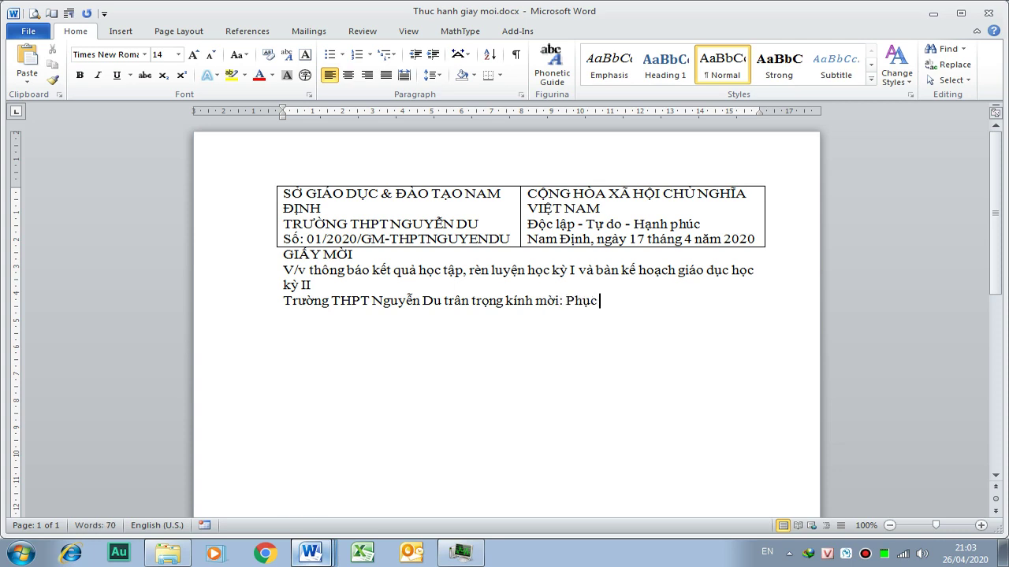
type("nh ho")
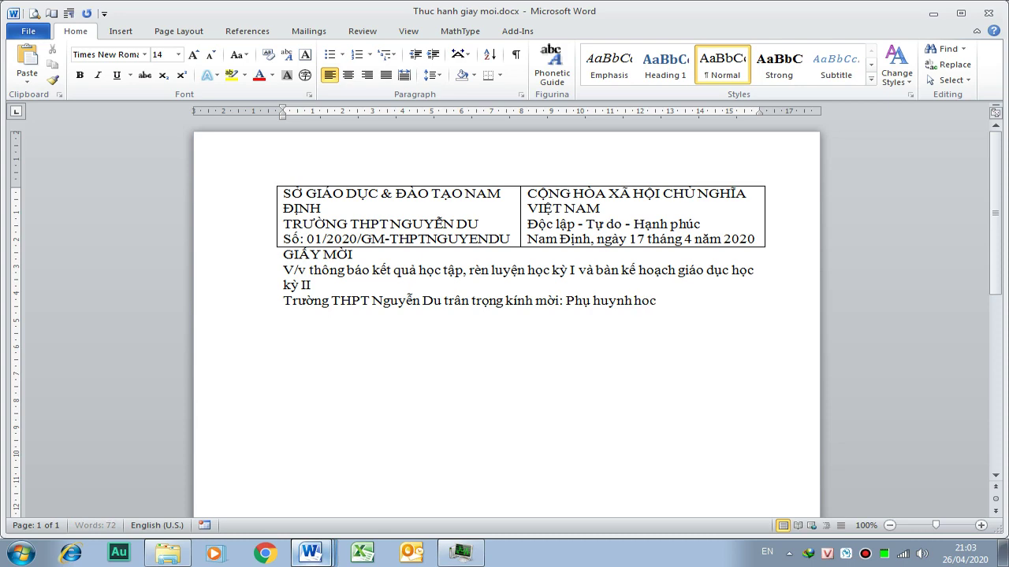
- Finish the greeting with the student's name and 'lớp 10I.', checking the reference letter
key("alt+Tab")
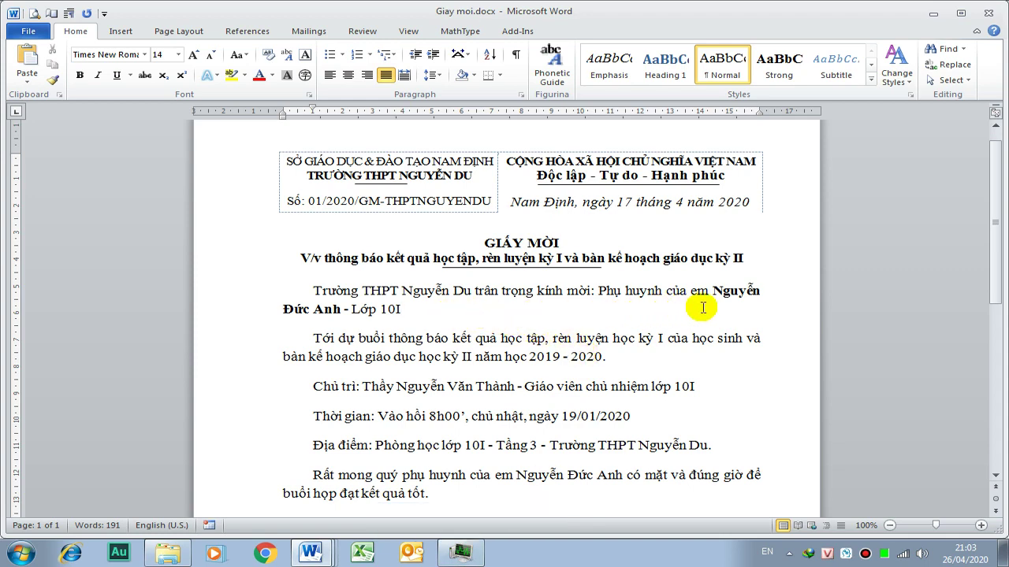
key("alt+Tab")
key("BackSpace")
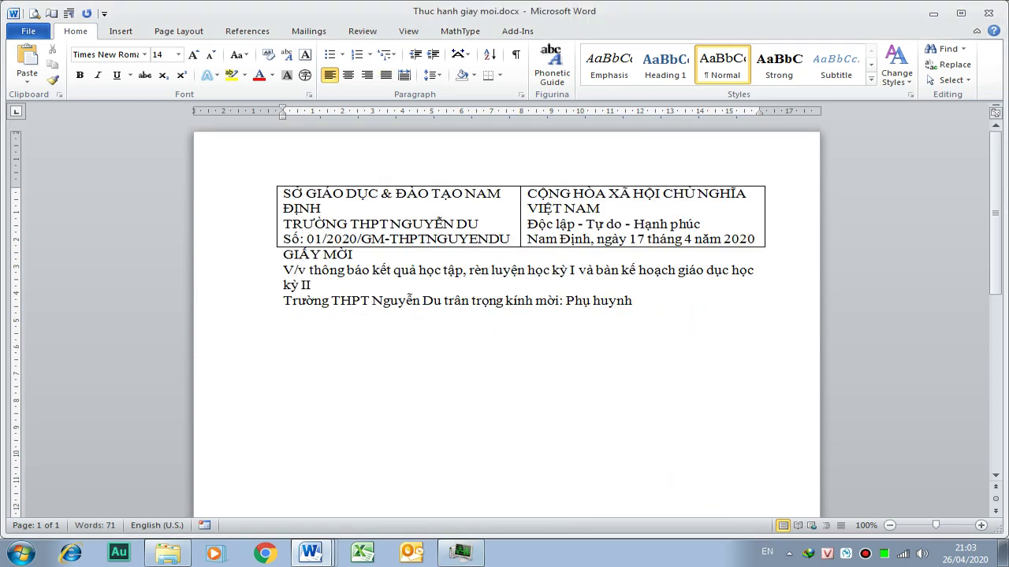
type("ủa e")
key("alt+Tab")
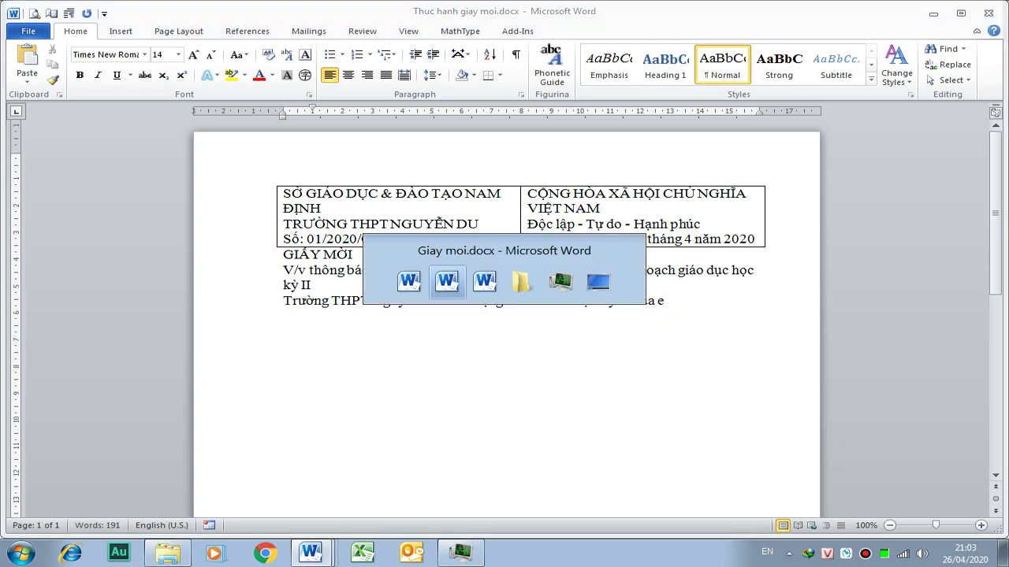
key("alt+Tab")
type("m Nguyễn Đocs")
key("BackSpace")
key("BackSpace")
key("BackSpace")
type("ưc")
key("alt+Tab")
key("alt+Tab")
type("lớp 10")
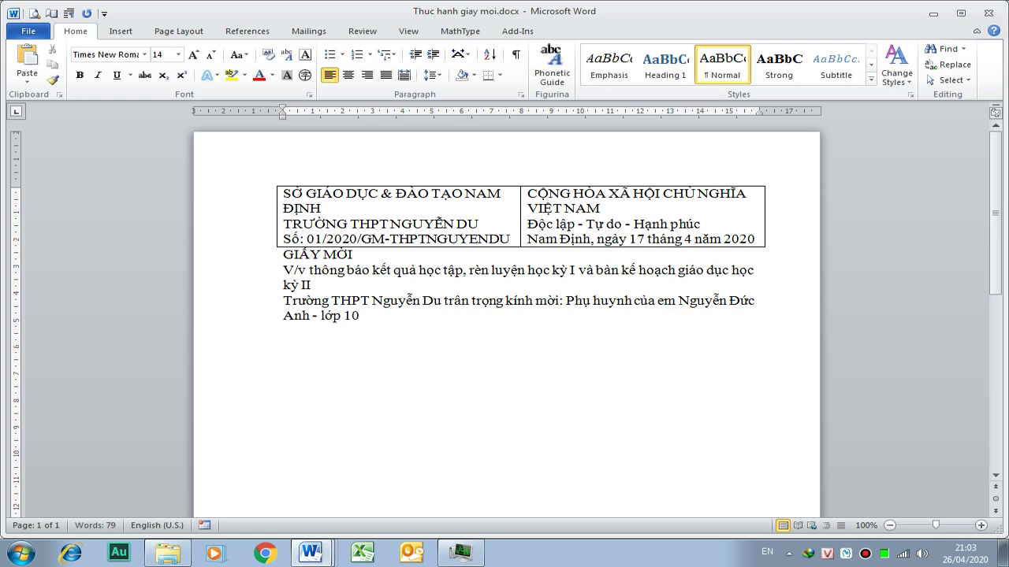
type("O")
key("BackSpace")
type("I.")
key("Return")
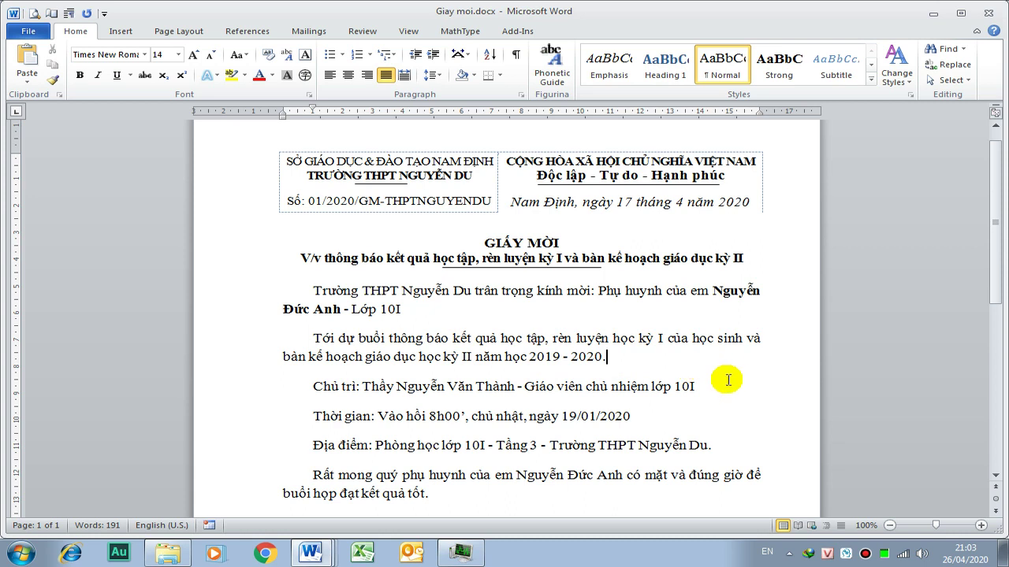
- Copy the sample's body text and paste it into the practice letter as unformatted text
scroll(617, 387, "down", 2)
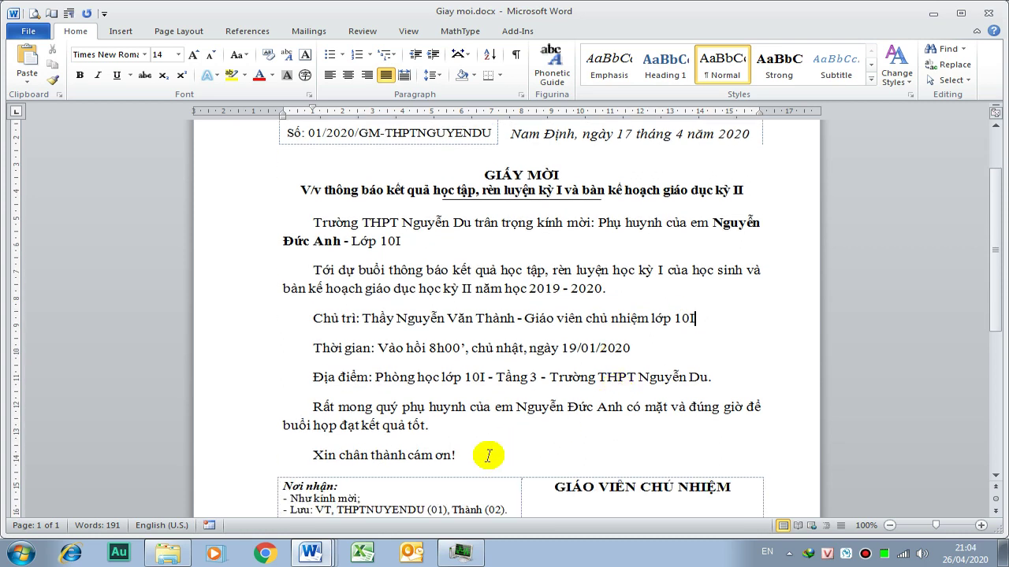
left_click_drag(465, 456, 327, 290)
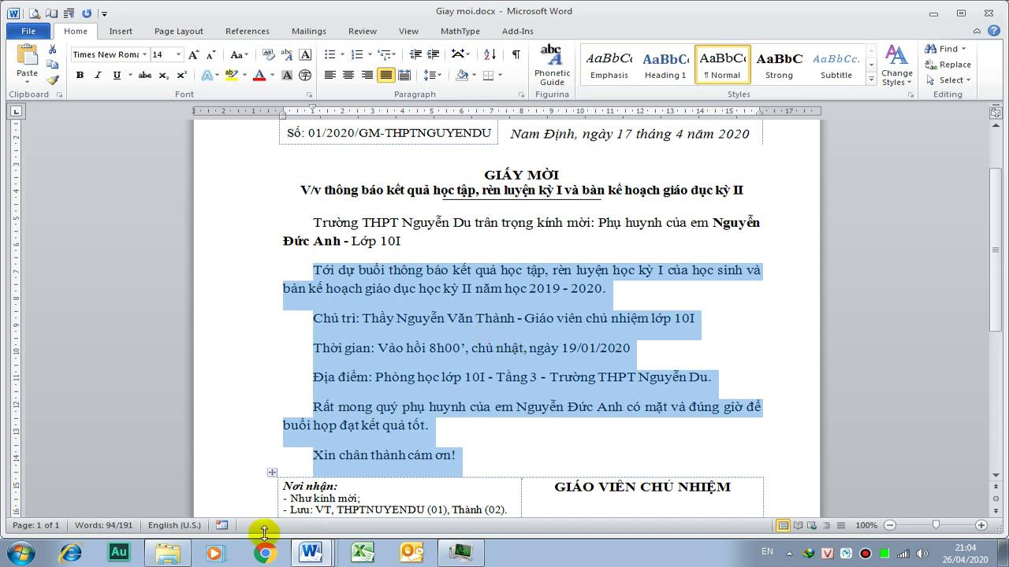
key("alt+Tab")
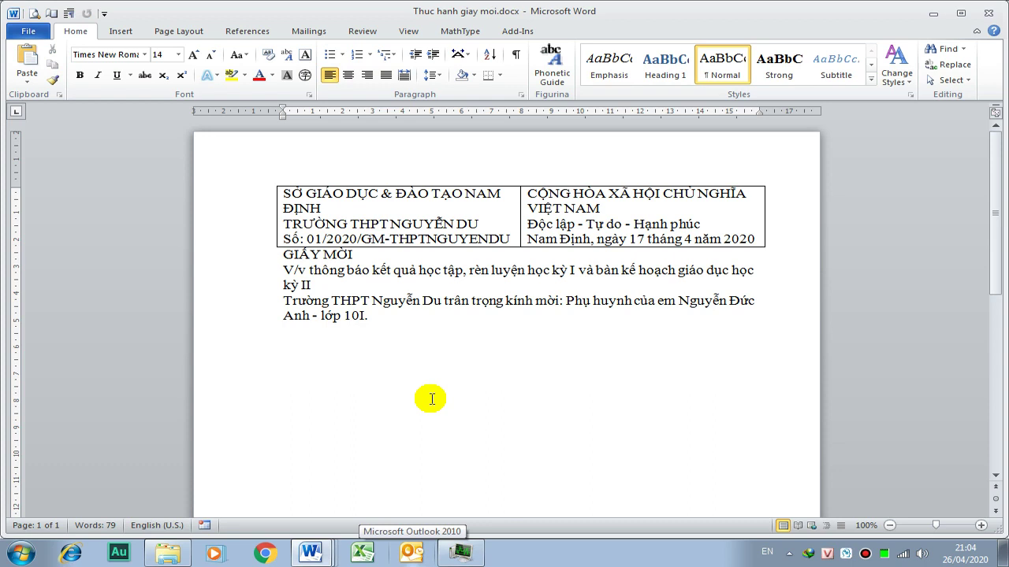
key("ctrl+alt+v")
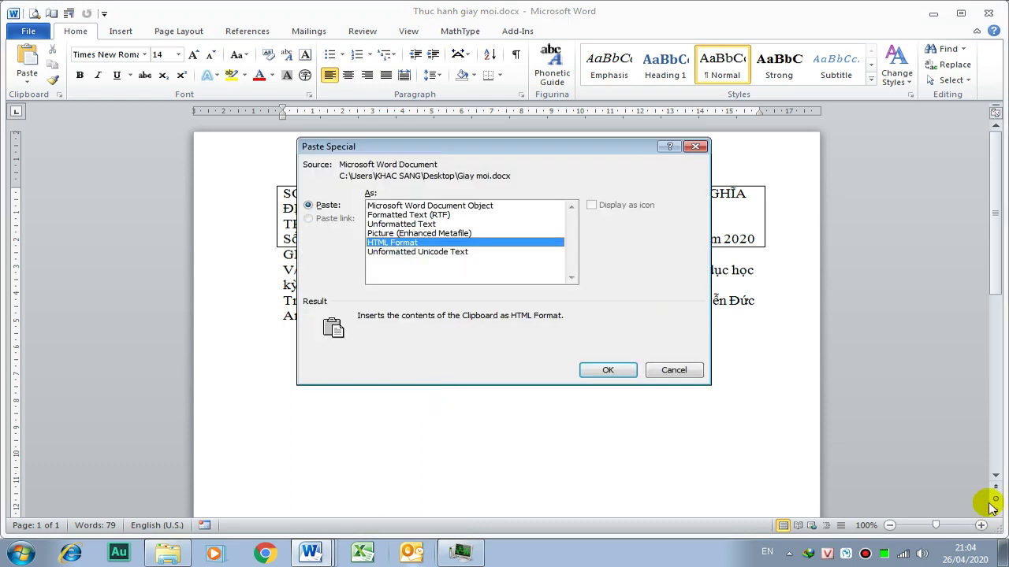
left_click(418, 224)
left_click(607, 371)
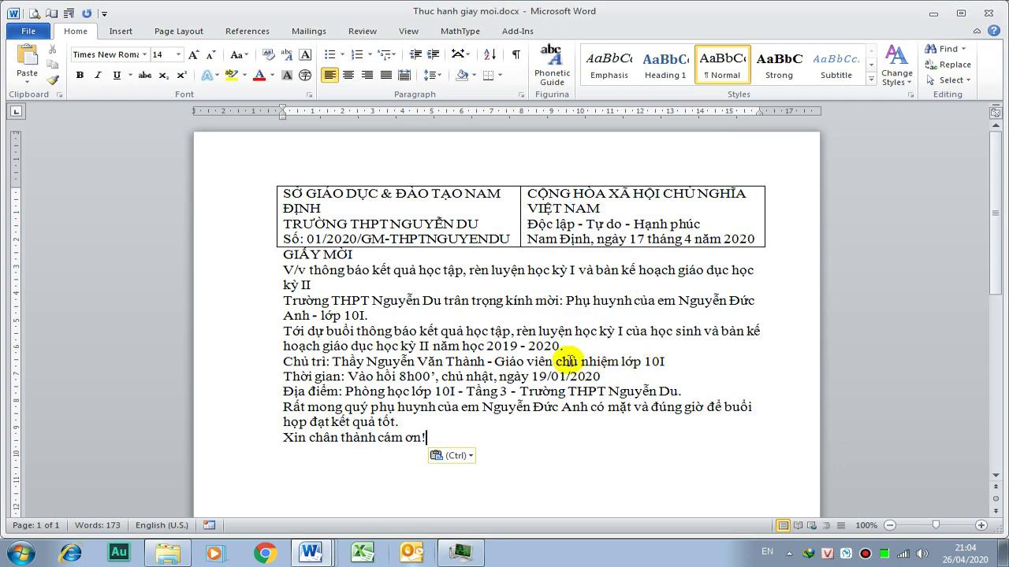
- Review the pasted body and add an empty line after 'Xin chân thành cám ơn!'
left_click(591, 350)
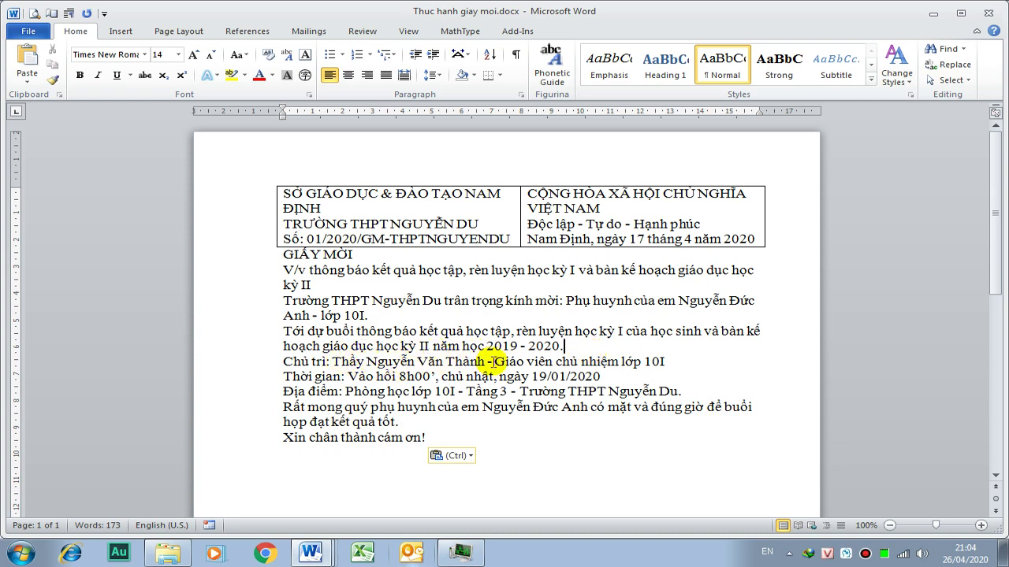
left_click_drag(481, 362, 368, 362)
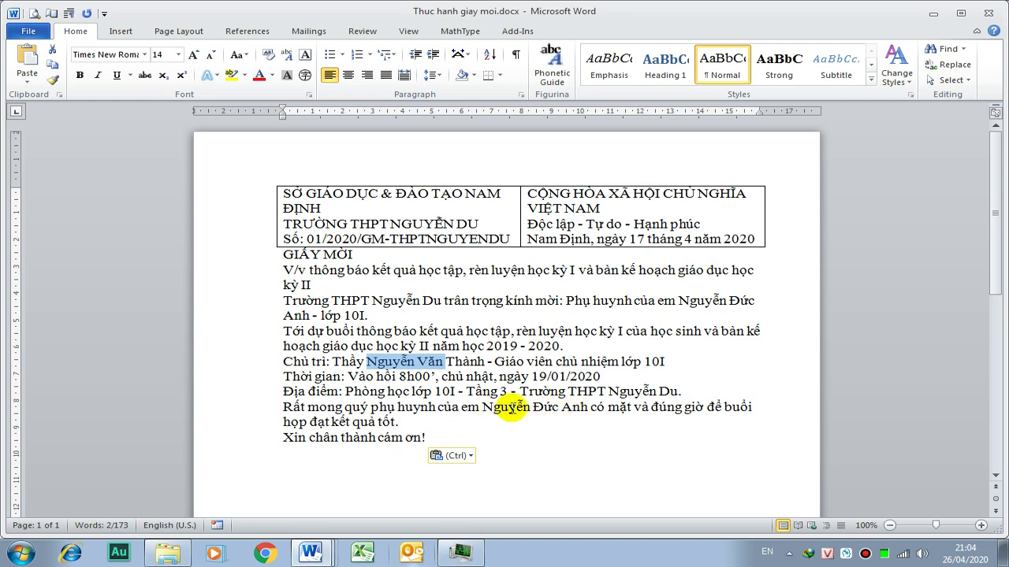
left_click(445, 437)
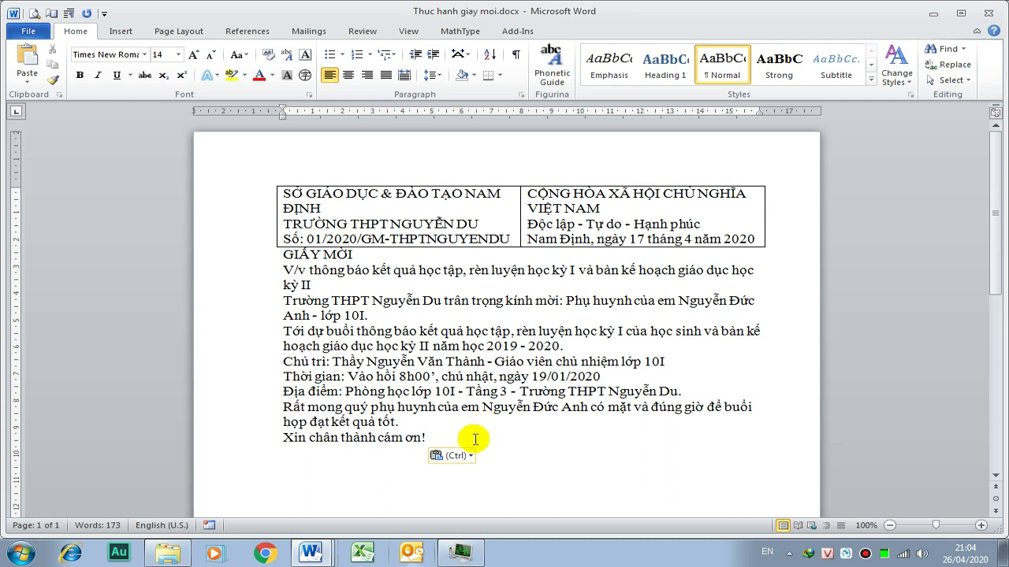
key("Return")
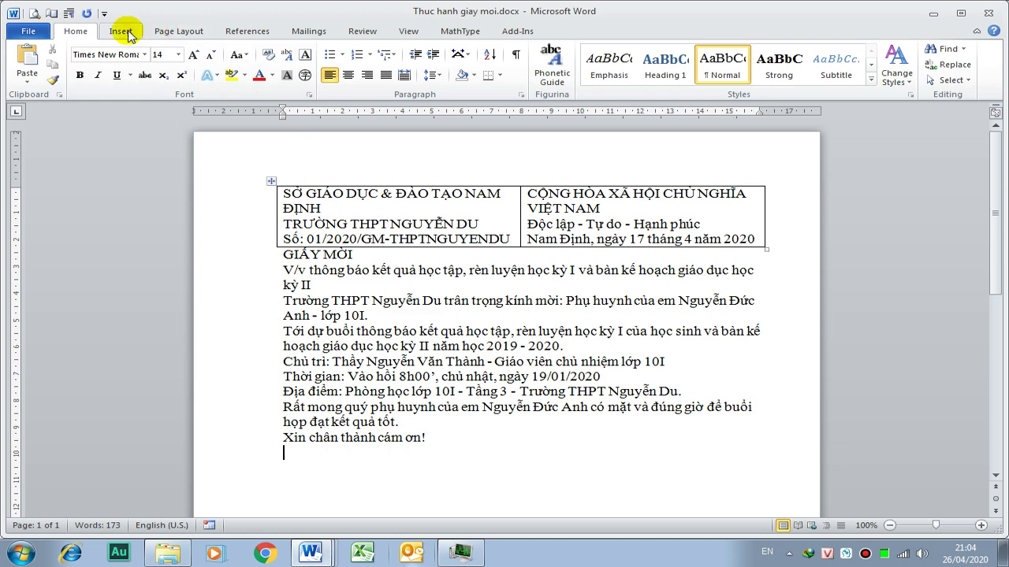
- Insert a 2x1 table and type 'Nơi nhận', '- Như kính mời;' and the '- Lưu: VT, THPTNGUYENDU (01)…' line in the left cell
left_click(121, 30)
left_click(134, 63)
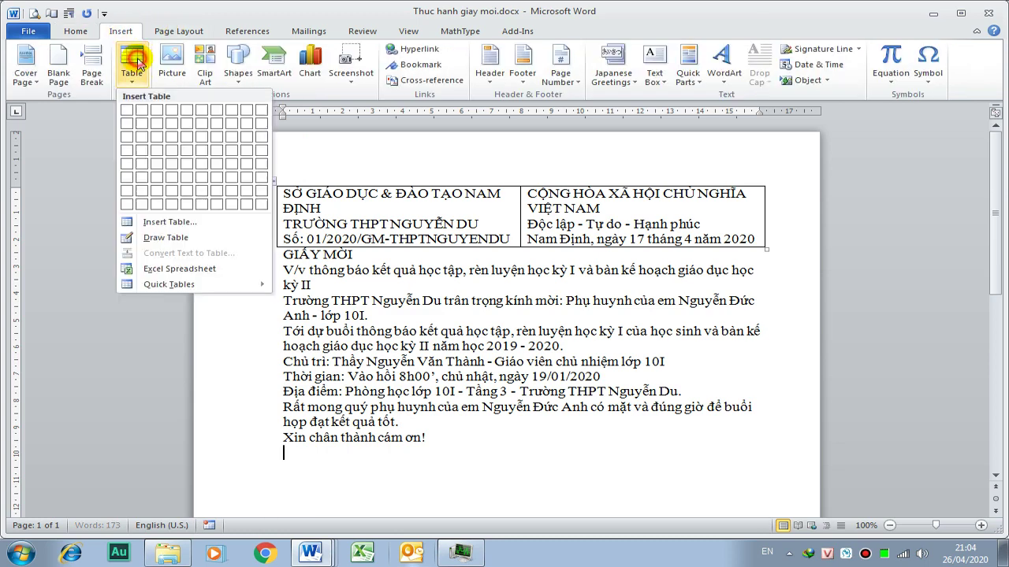
left_click(158, 115)
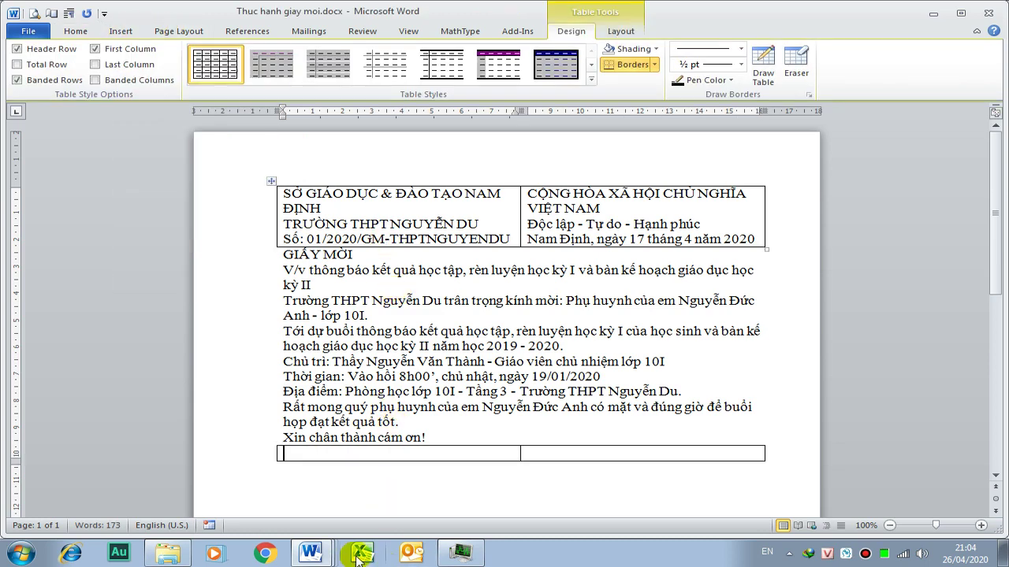
type("Nơi n")
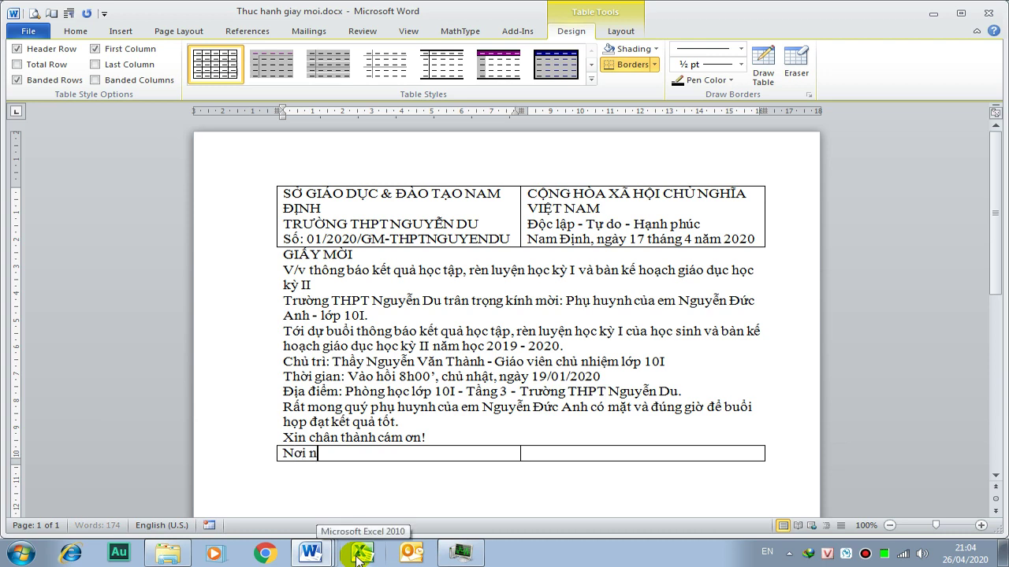
type("hận:")
key("Return")
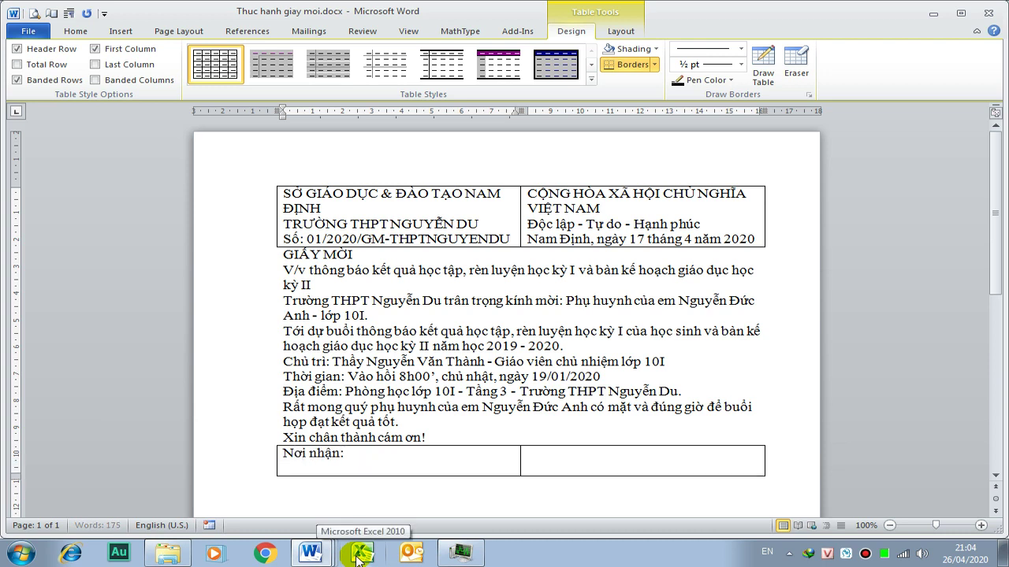
type("- ")
type("N")
type(" ki")
type("ơ")
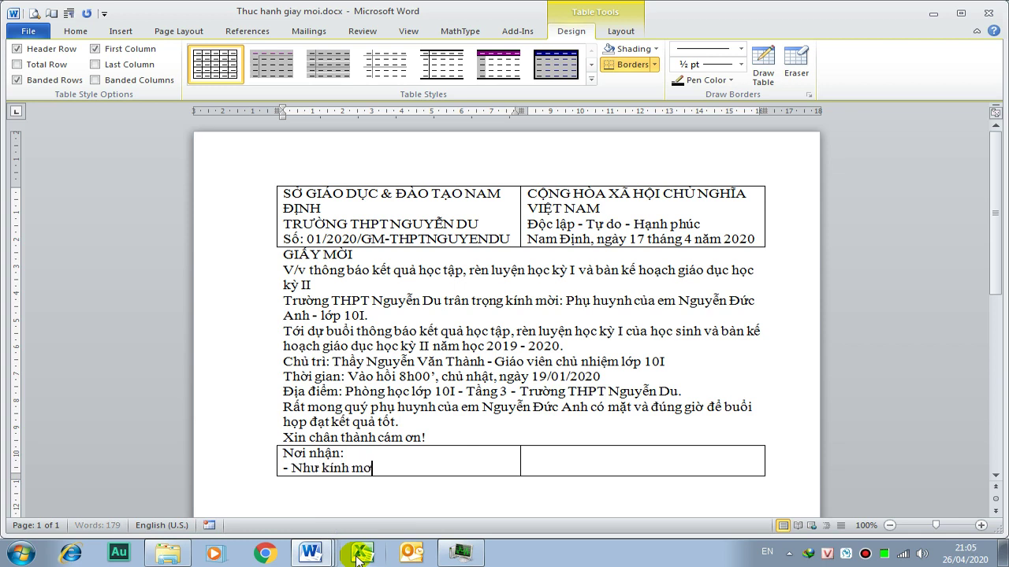
type(";")
key("Return")
type("- Lưu")
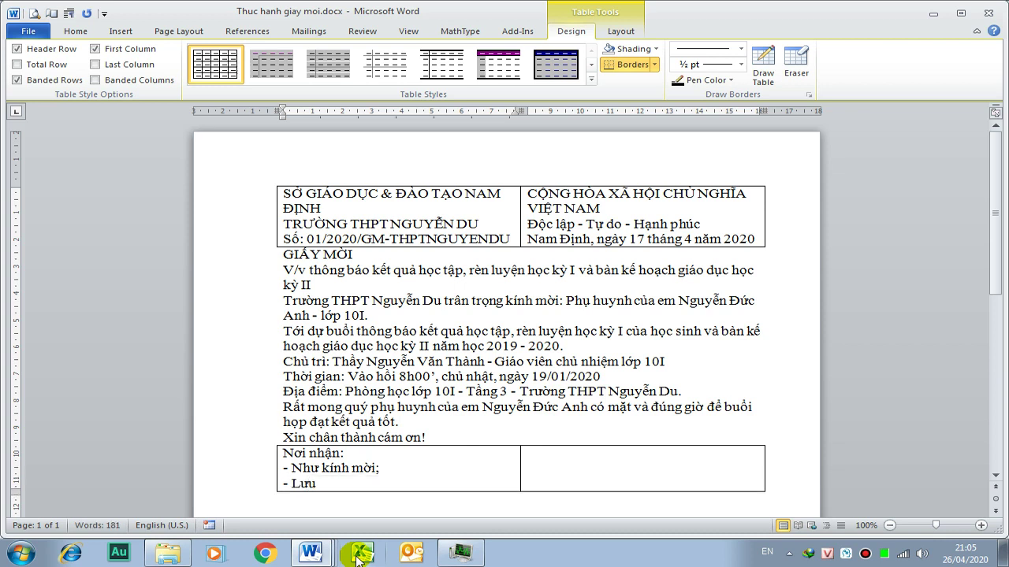
type(": VT, ")
type("THPTNGUYEN")
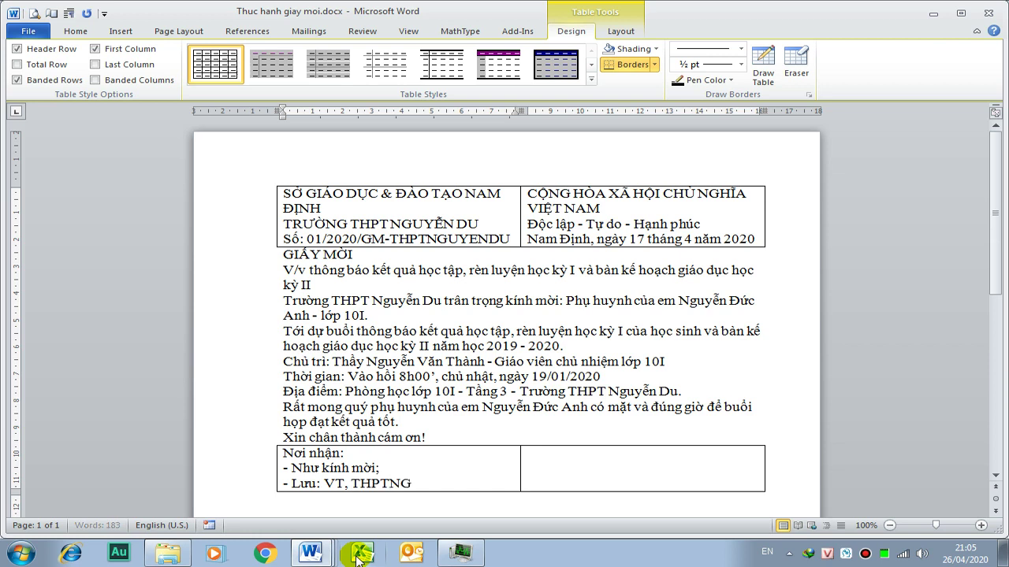
type("DU")
type(" (")
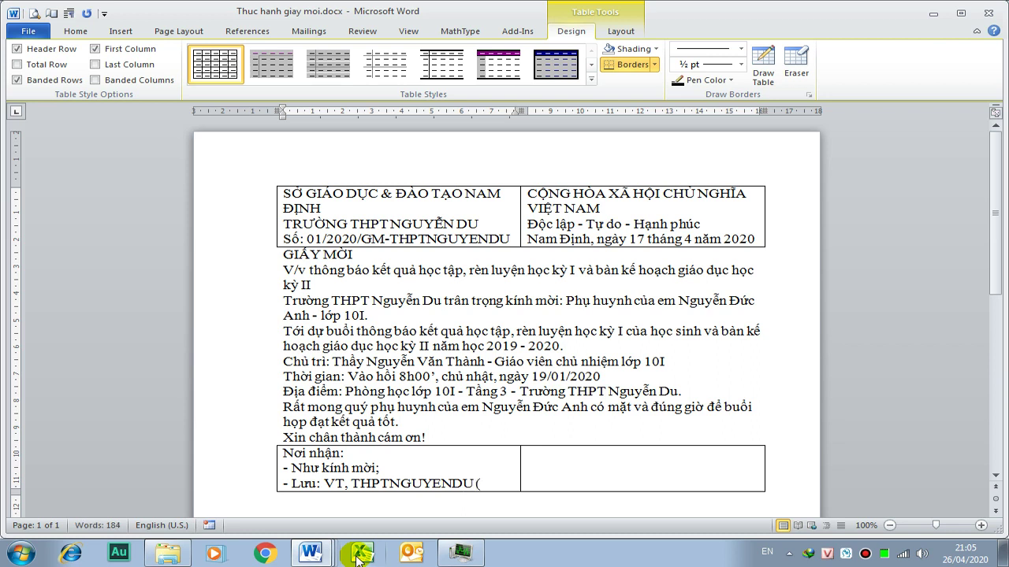
type("01")
type("),")
type(" Thành (")
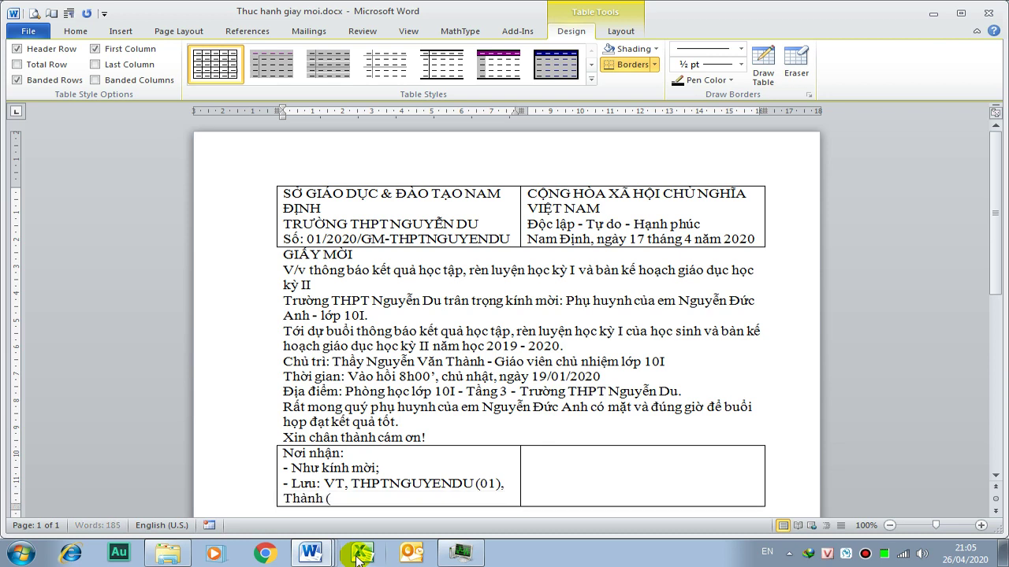
type("0")
type("2)")
type(".")
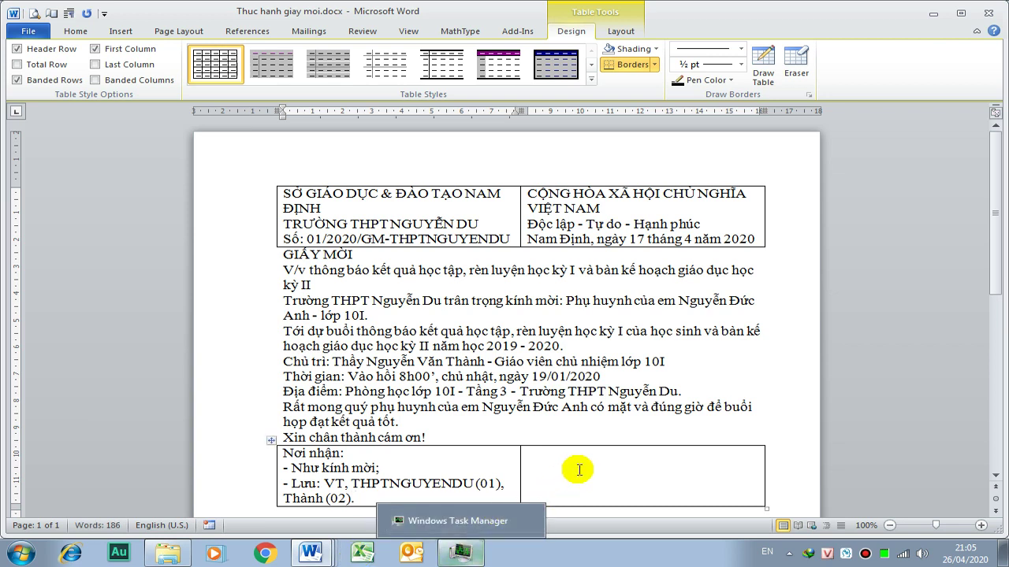
- In the right cell, type 'GIÁO VIÊN CHỦ NHIỆM', leave signature space, then the teacher's full name
left_click(592, 452)
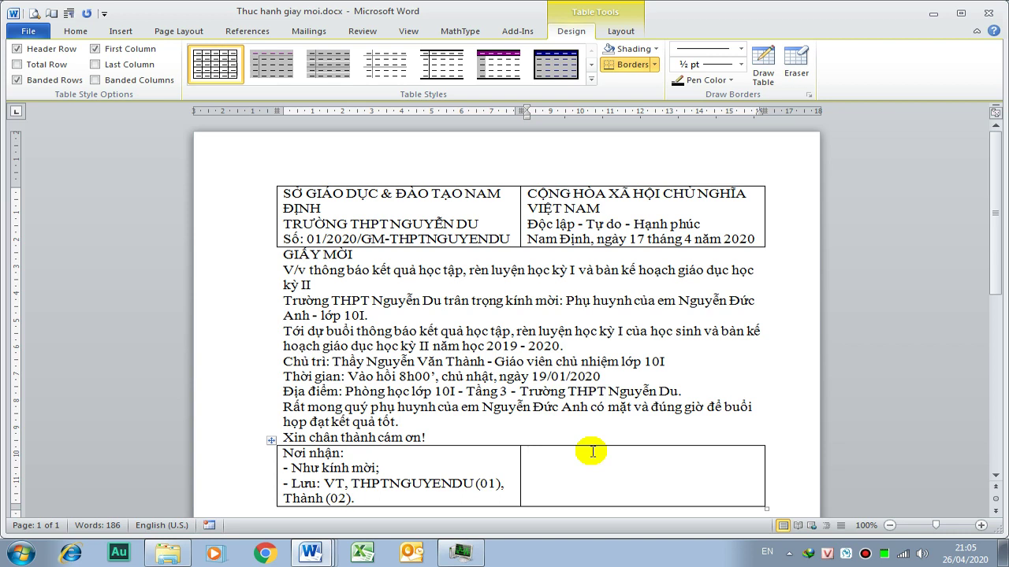
type("GIÁO VIÊN CHỦ NHIỆM")
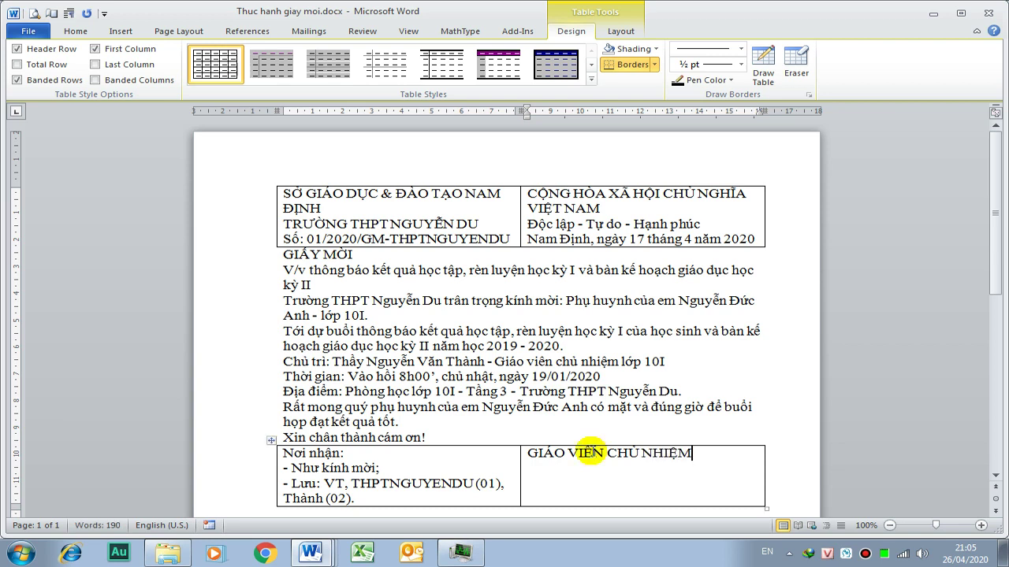
key("Return")
key("Return")
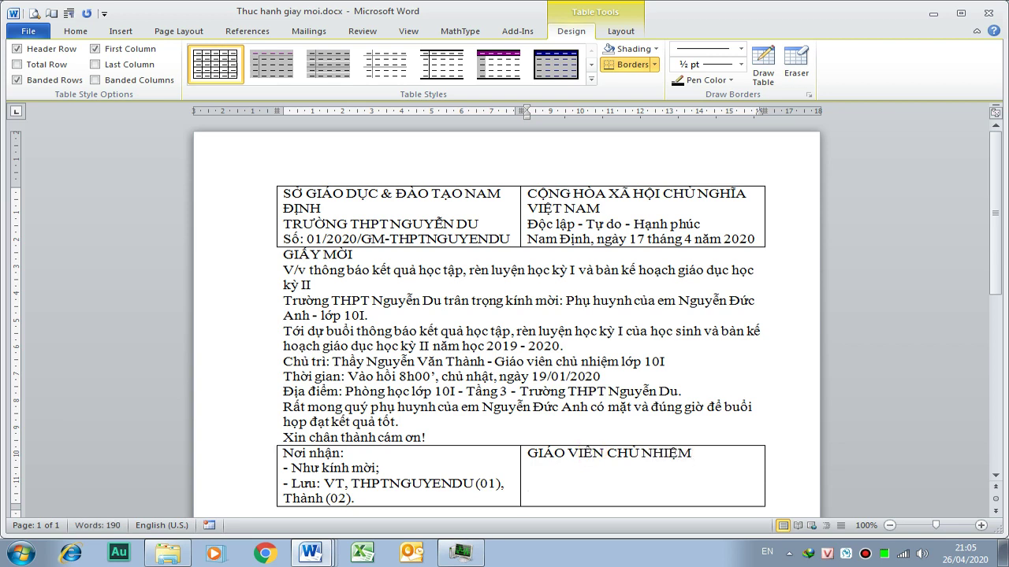
key("Return")
key("Return")
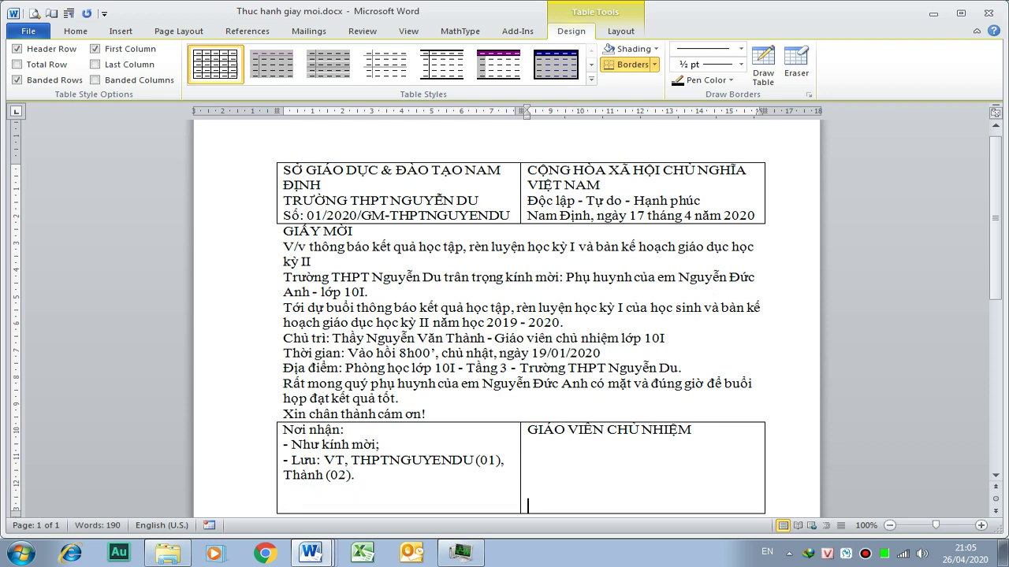
key("Return")
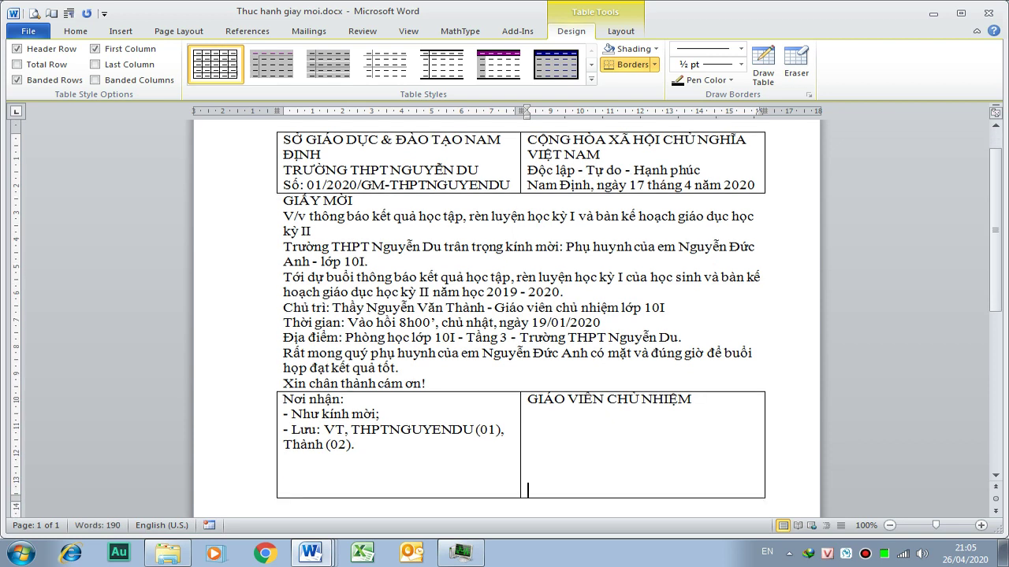
type("Nguyễn V")
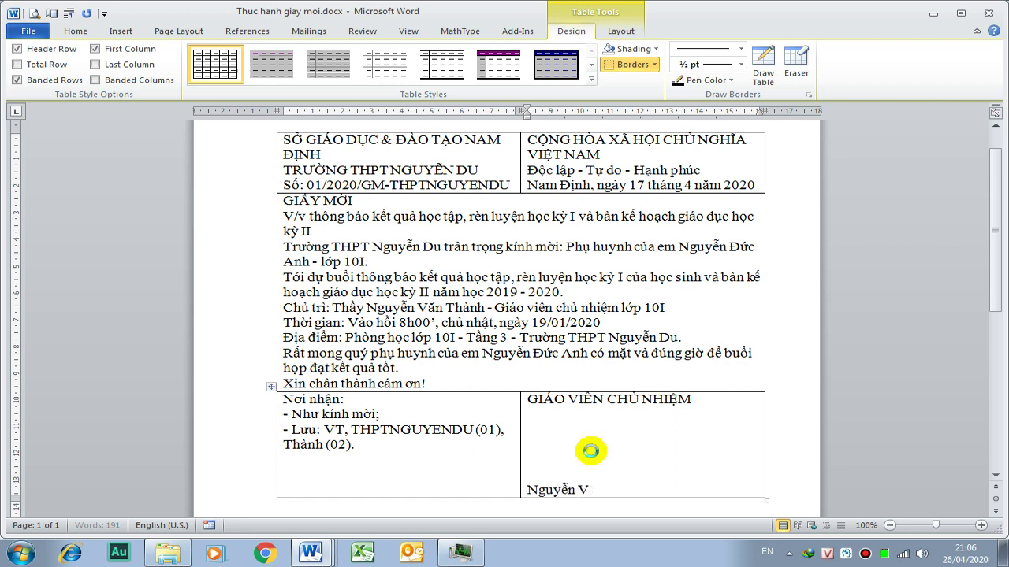
type("ăn Thanh")
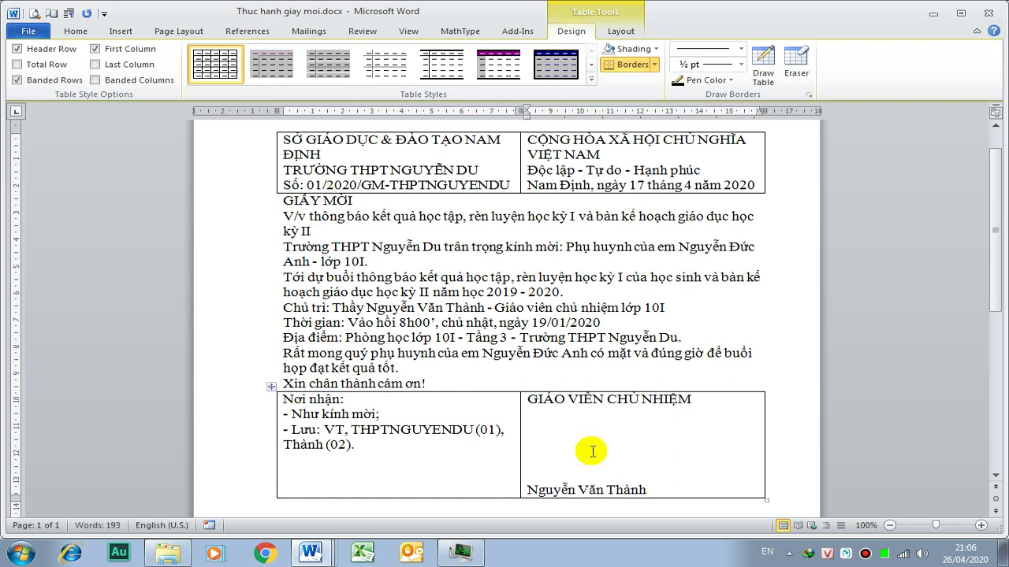
- Save the letter and scroll back to the top of the page
key("ctrl+s")
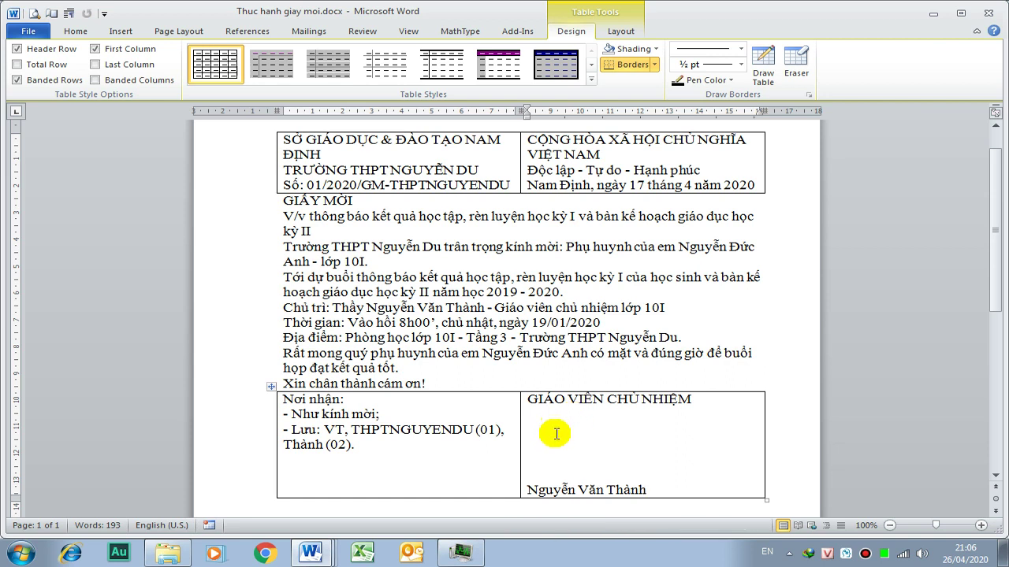
scroll(550, 455, "up", 1)
scroll(551, 455, "down", 1)
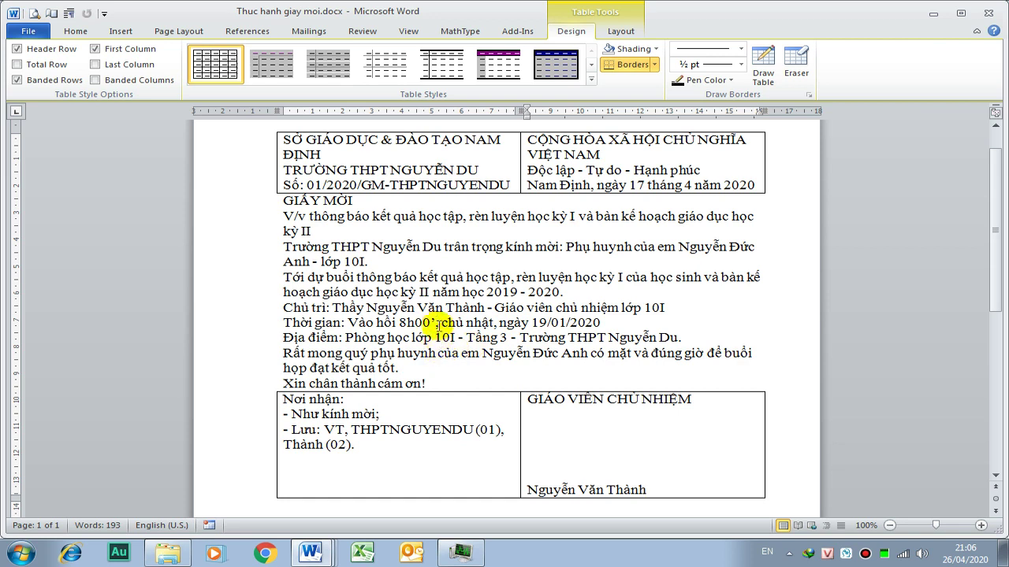
scroll(443, 314, "up", 1)
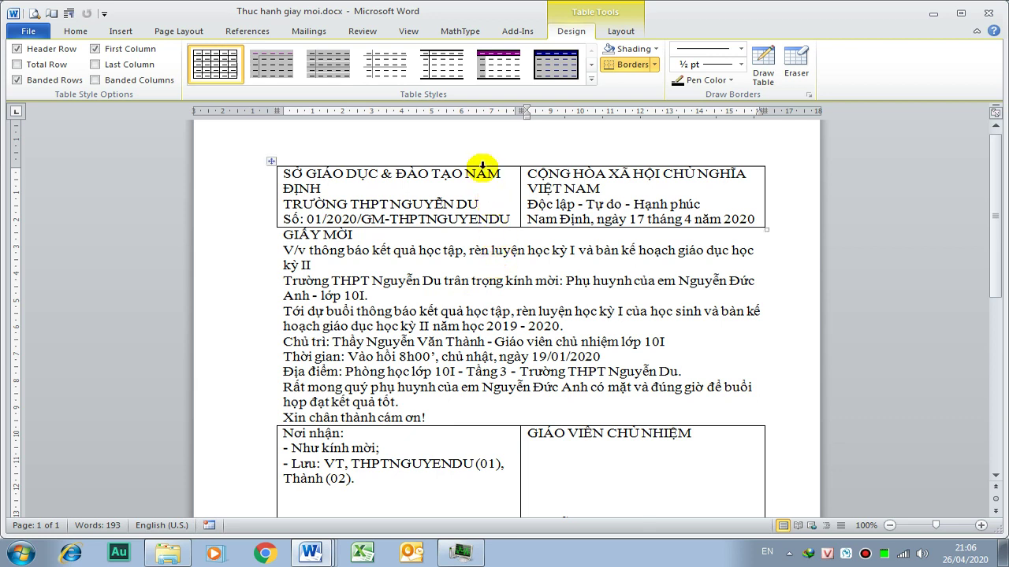
left_click(75, 31)
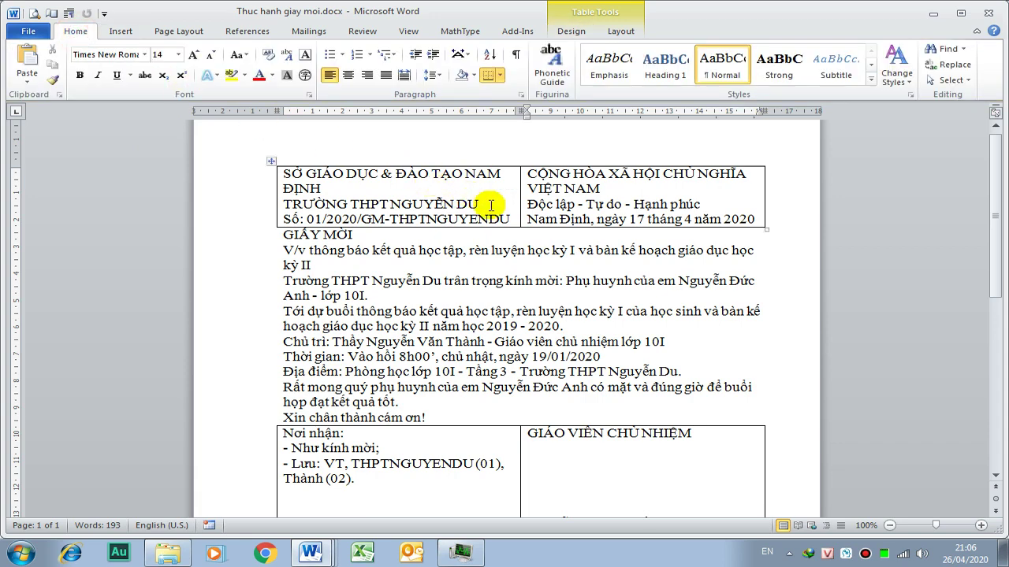
- Centre the left header cell, bold 'TRƯỜNG THPT NGUYỄN DU', and set its title and number lines to 13 pt
left_click_drag(511, 218, 313, 217)
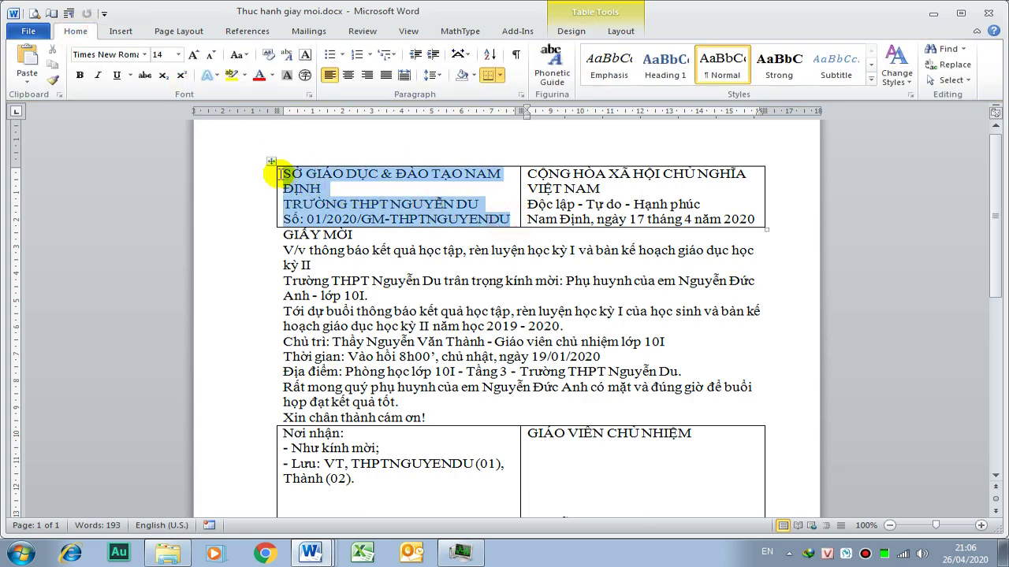
key("ctrl+e")
left_click(474, 201)
left_click(429, 189)
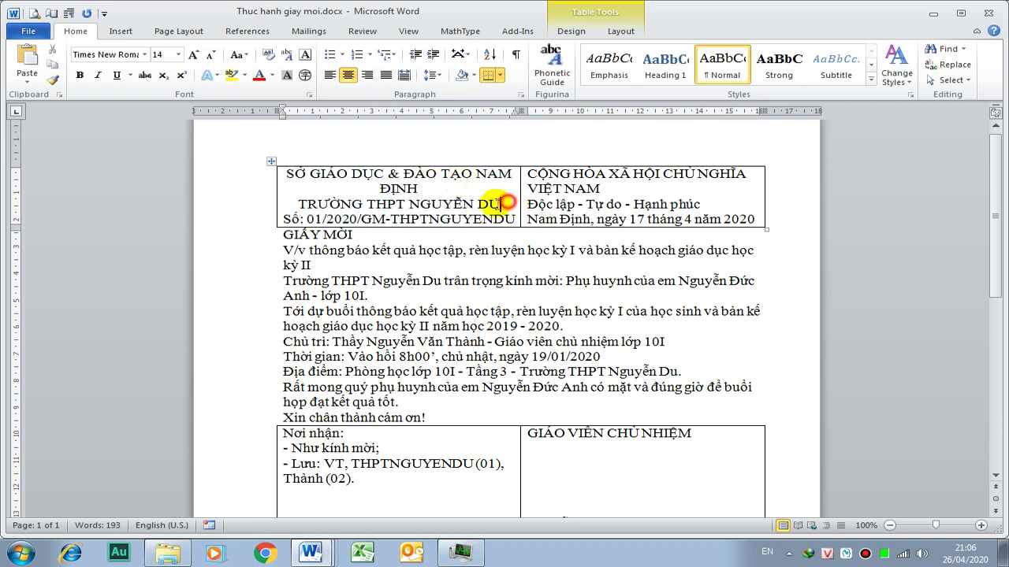
left_click_drag(505, 202, 296, 205)
key("ctrl+b")
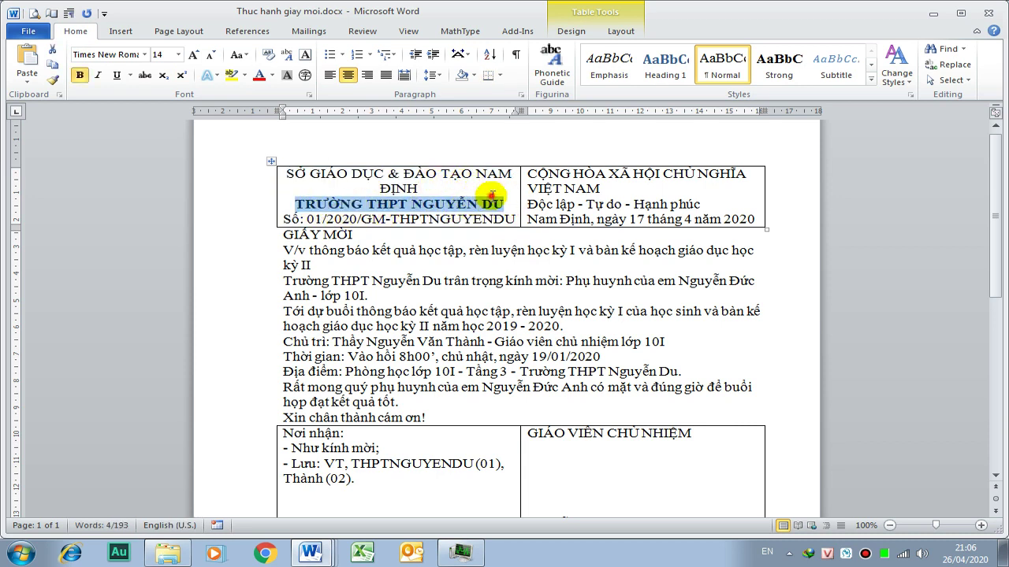
left_click(492, 194)
mouse_move(505, 204)
left_mouse_down()
mouse_move(346, 203)
mouse_move(284, 169)
left_mouse_up()
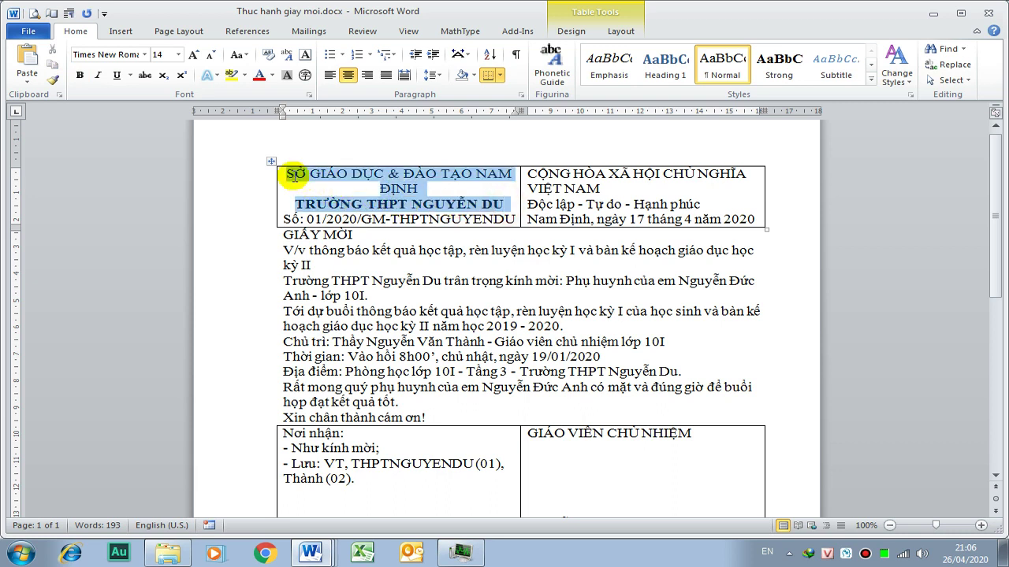
left_click(167, 54)
type("13")
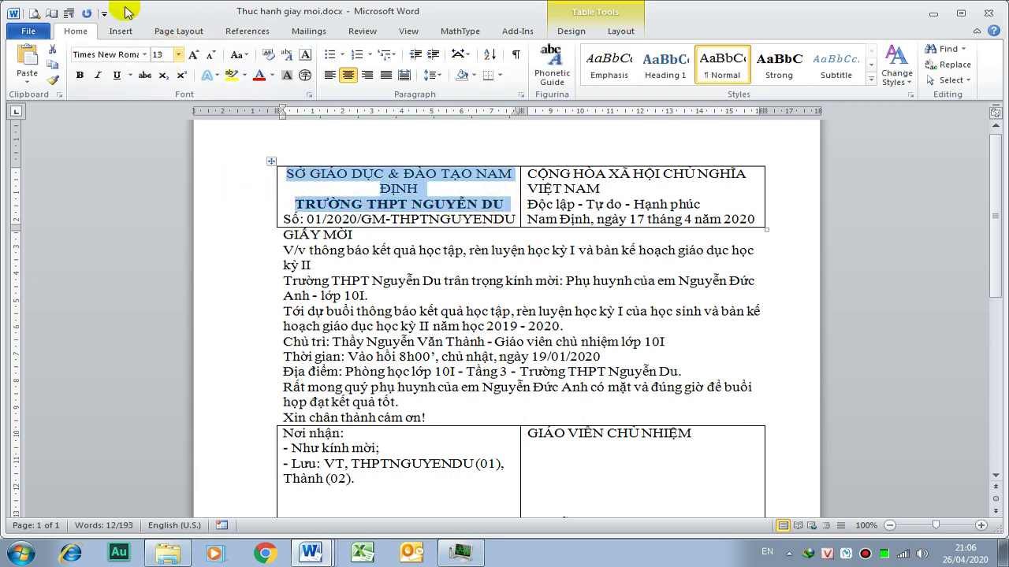
key("Return")
left_click(461, 214)
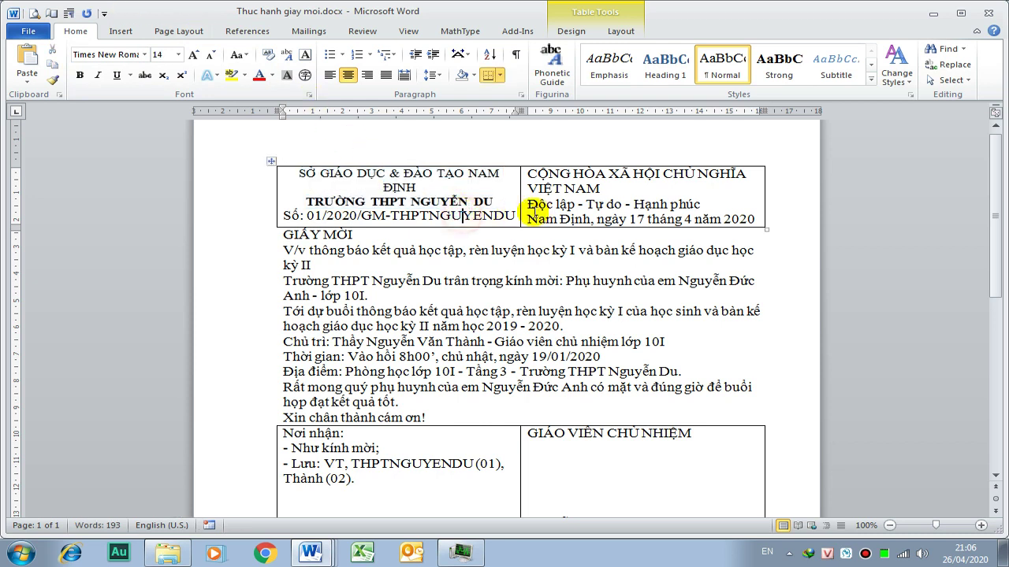
left_click_drag(516, 215, 282, 216)
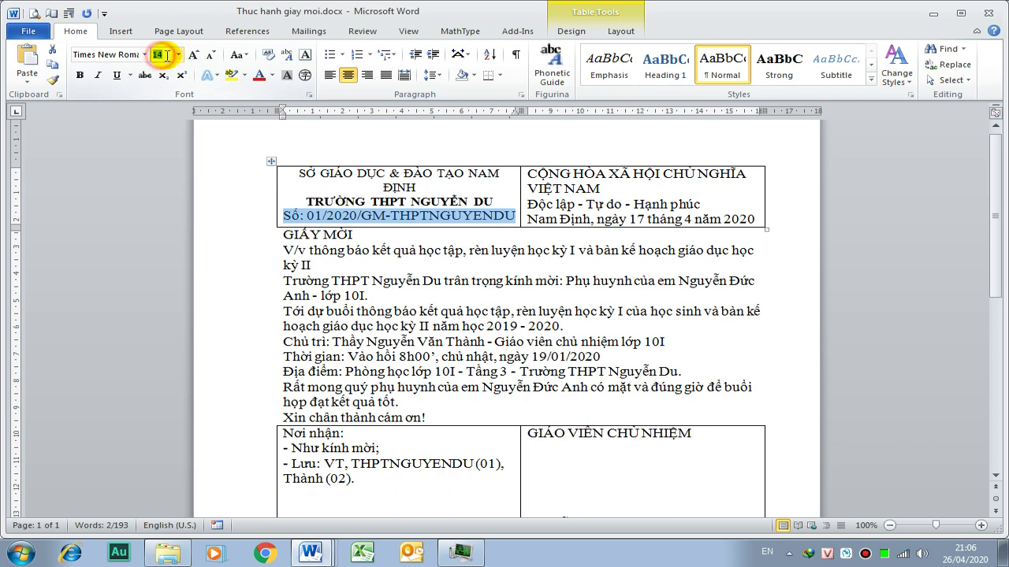
left_click(166, 54)
type("13")
key("Return")
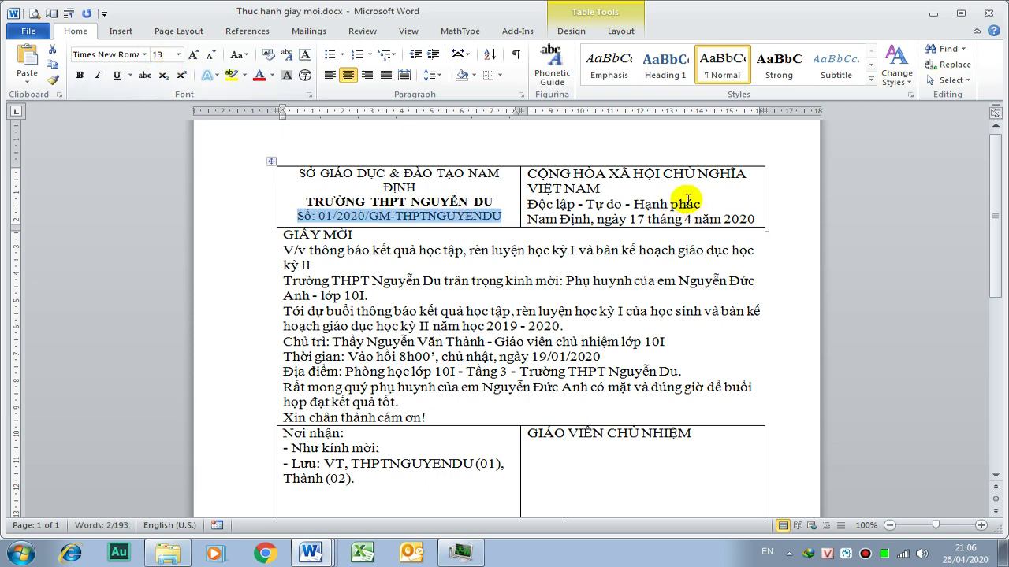
- Bold and centre the national title and motto, make the title 13 pt, and italicise the centred date
left_click(671, 198)
left_click_drag(603, 187, 527, 173)
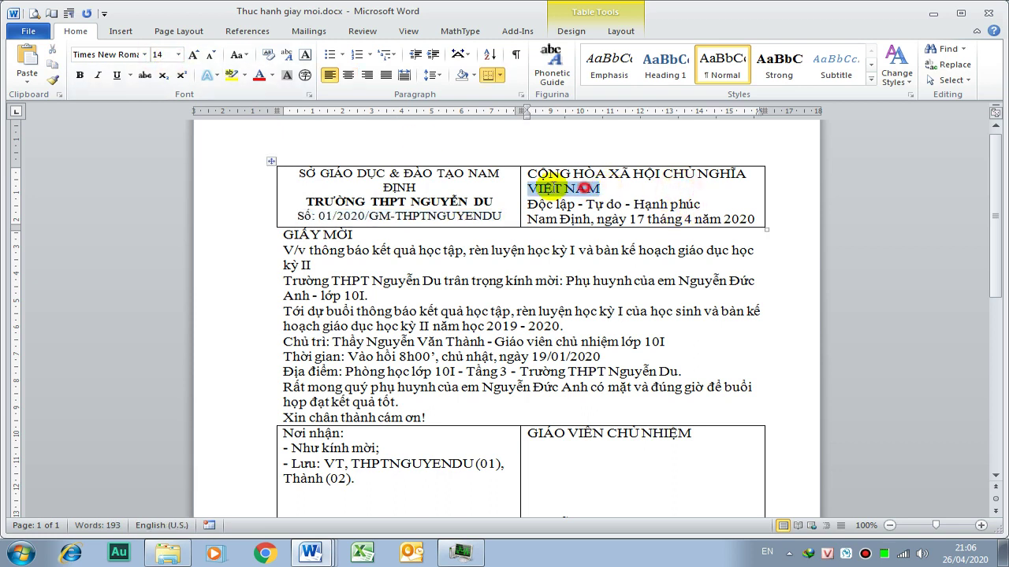
key("ctrl+b")
key("ctrl+e")
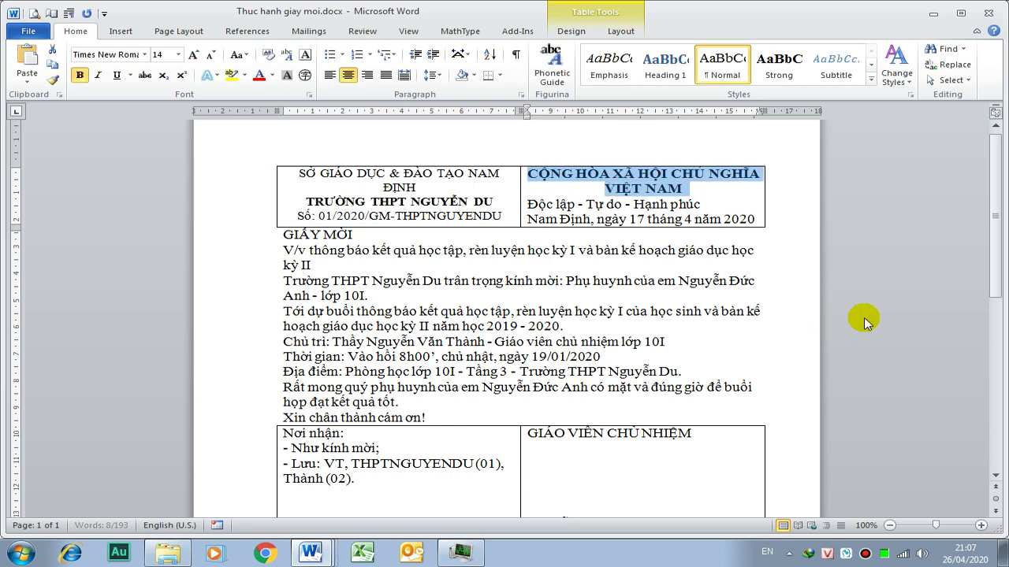
left_click_drag(711, 205, 531, 203)
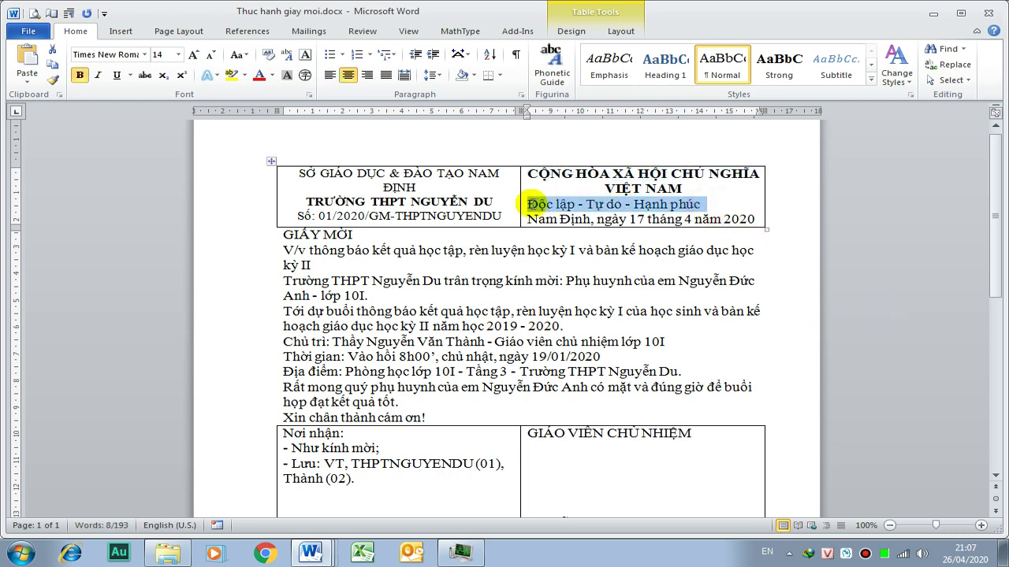
key("ctrl+b")
key("ctrl+e")
left_click_drag(691, 189, 439, 150)
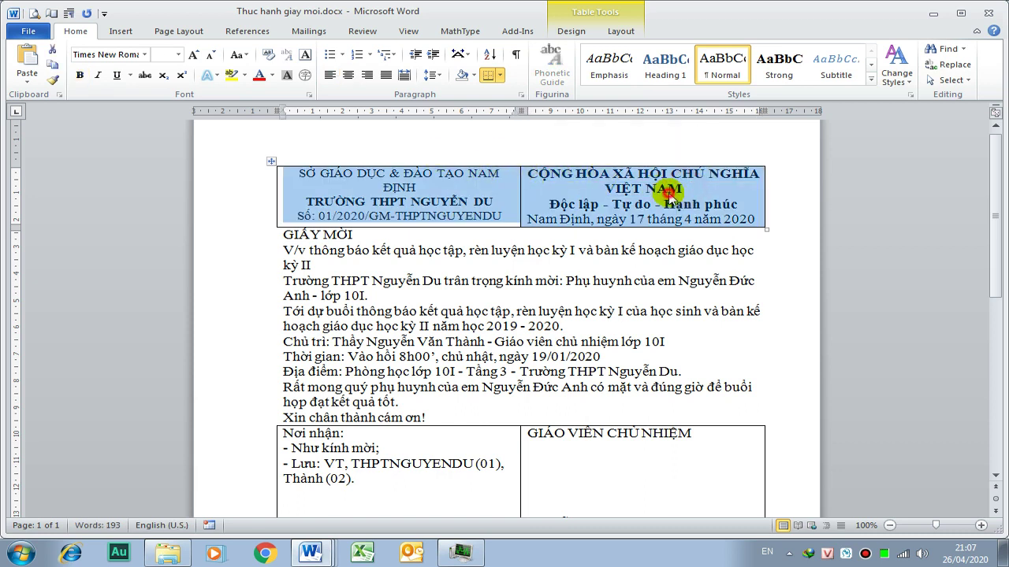
left_click_drag(689, 191, 525, 171)
left_click(162, 58)
key("Return")
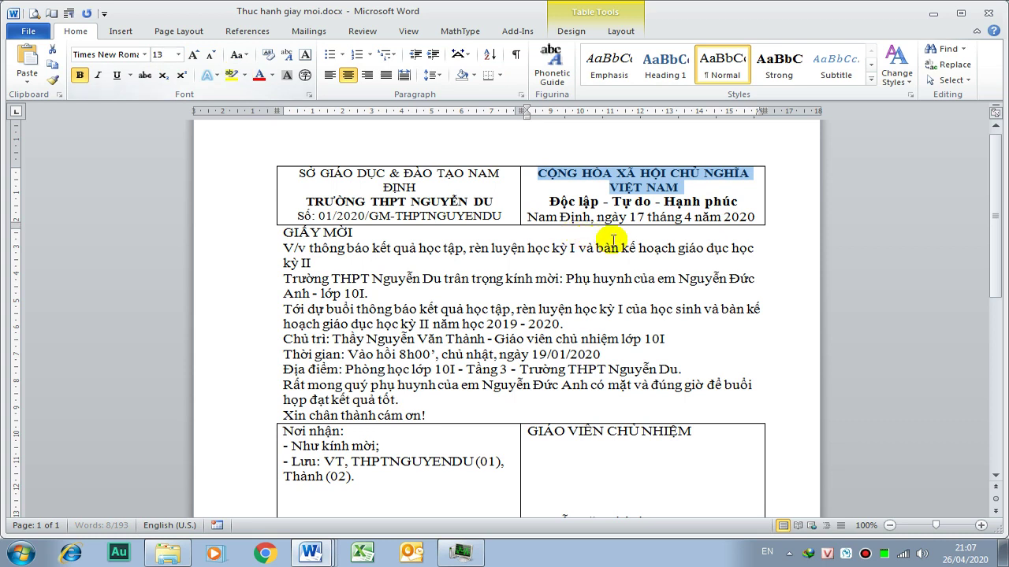
left_click_drag(526, 218, 749, 214)
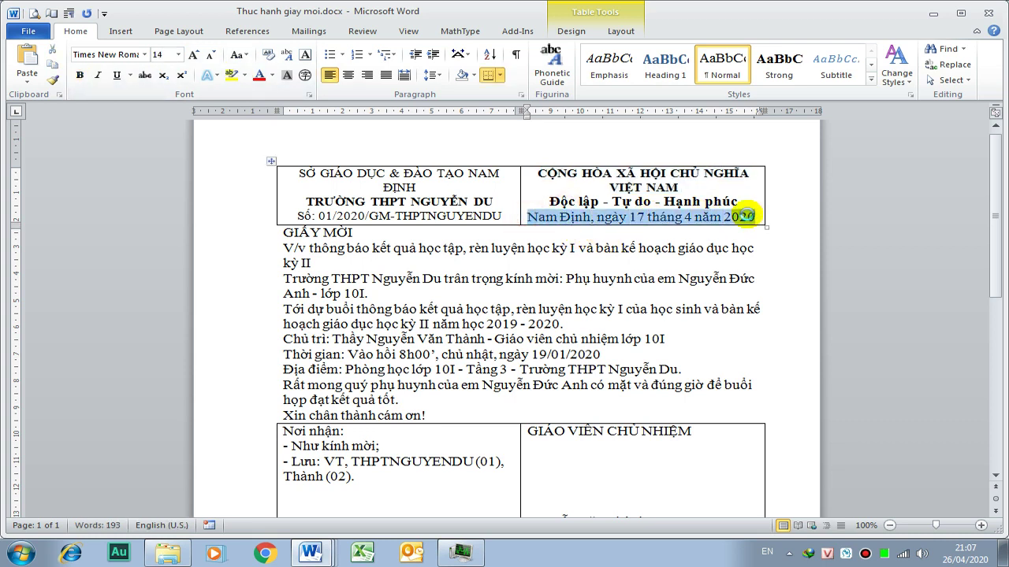
key("ctrl+i")
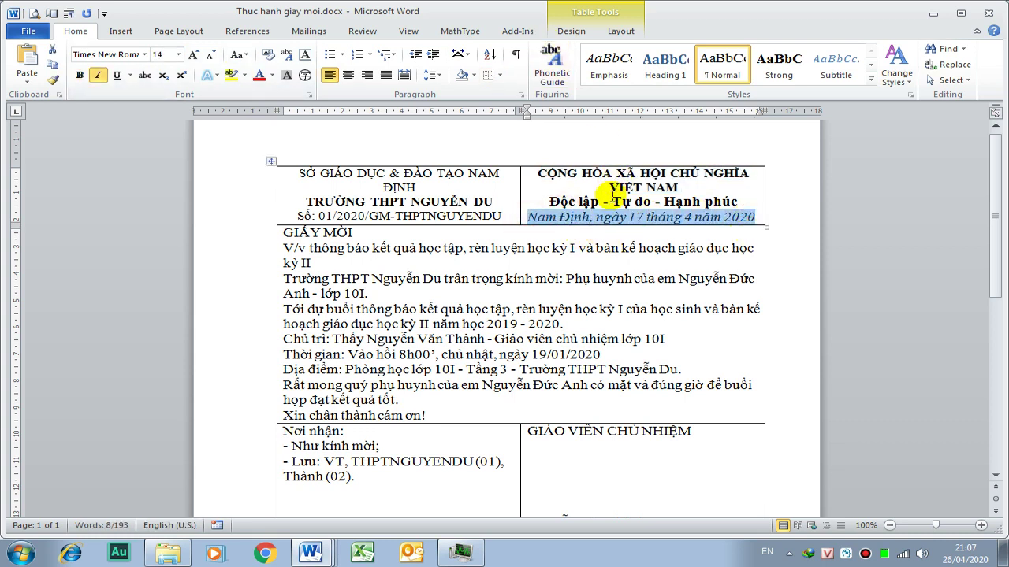
key("ctrl+e")
left_click(630, 212)
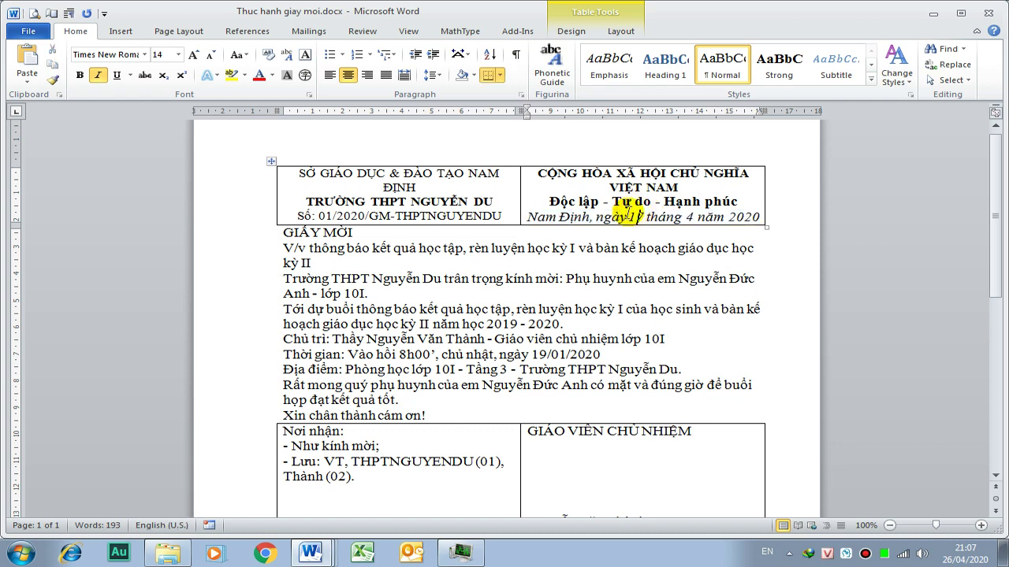
left_click(270, 161)
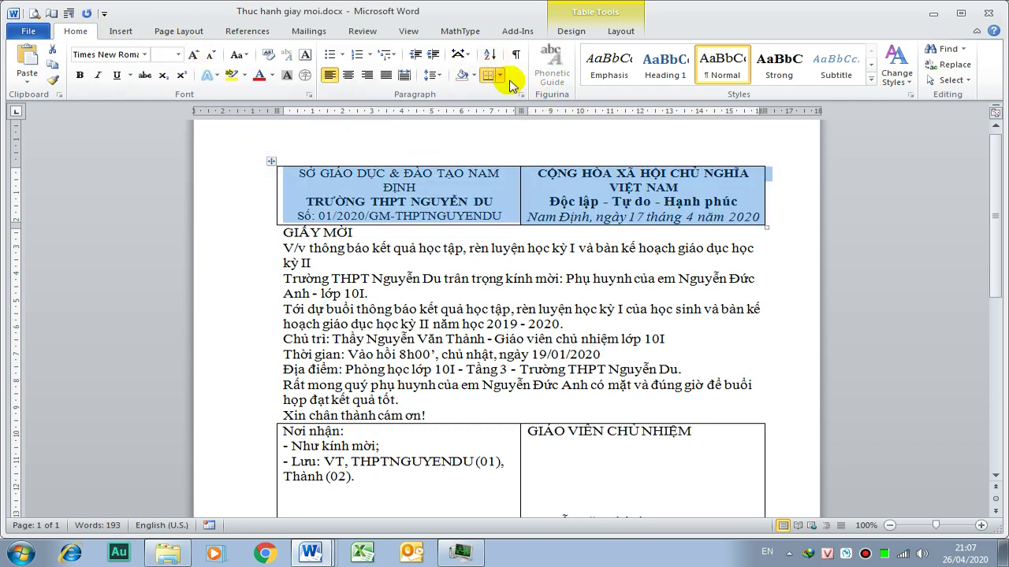
- Remove all borders from the header table, narrowing its left column and widening the right
left_click(502, 76)
left_click(511, 156)
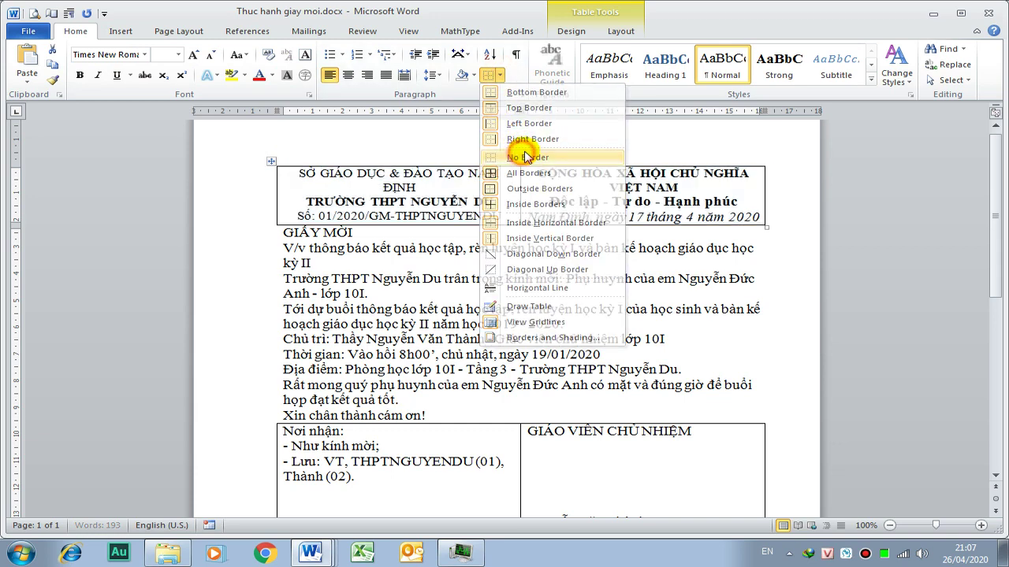
left_click(496, 202)
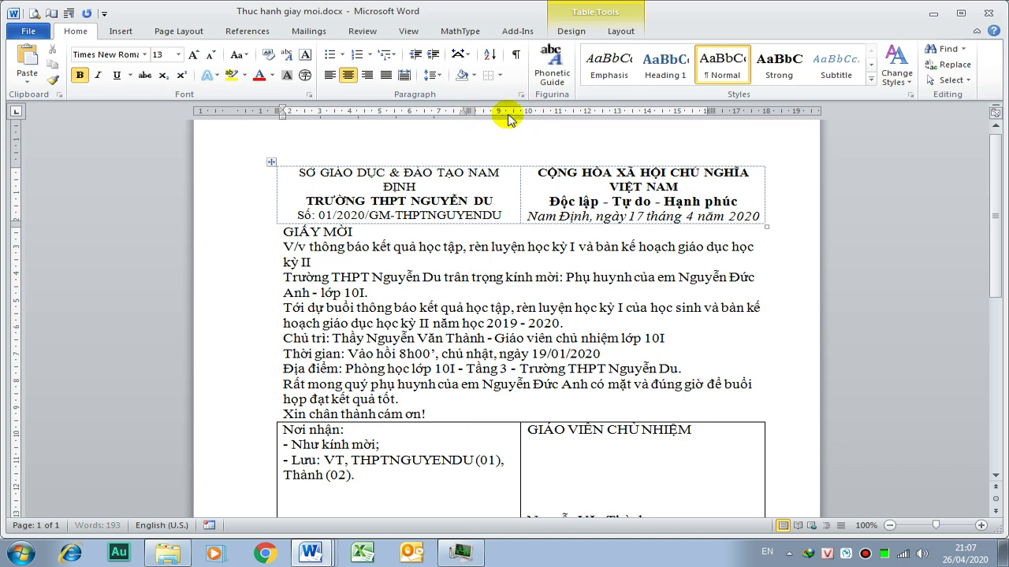
left_click_drag(514, 111, 470, 111)
left_click_drag(712, 111, 759, 111)
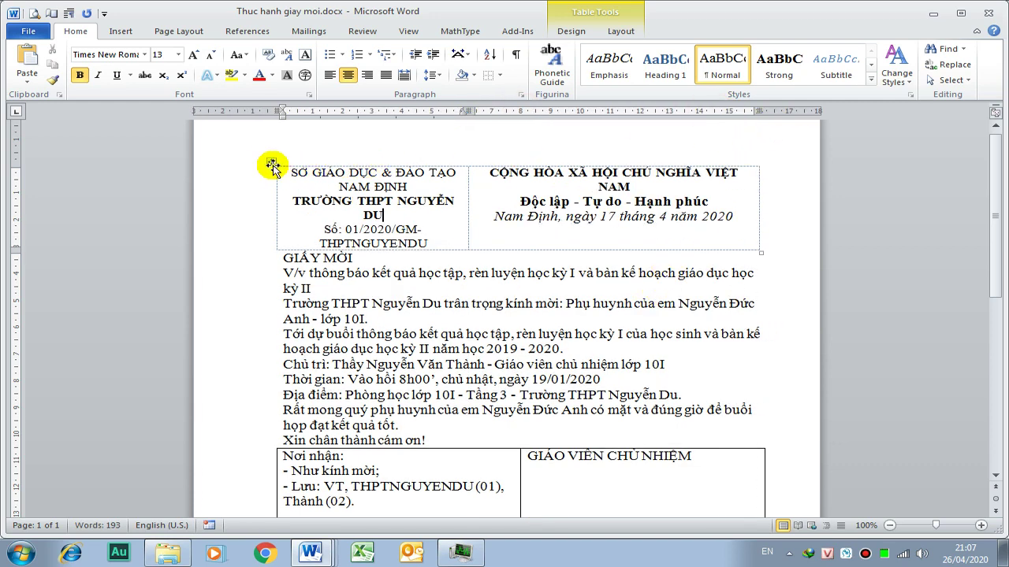
left_click(270, 162)
- AutoFit the header table to the window and widen the right column so the national title fits
right_click(335, 180)
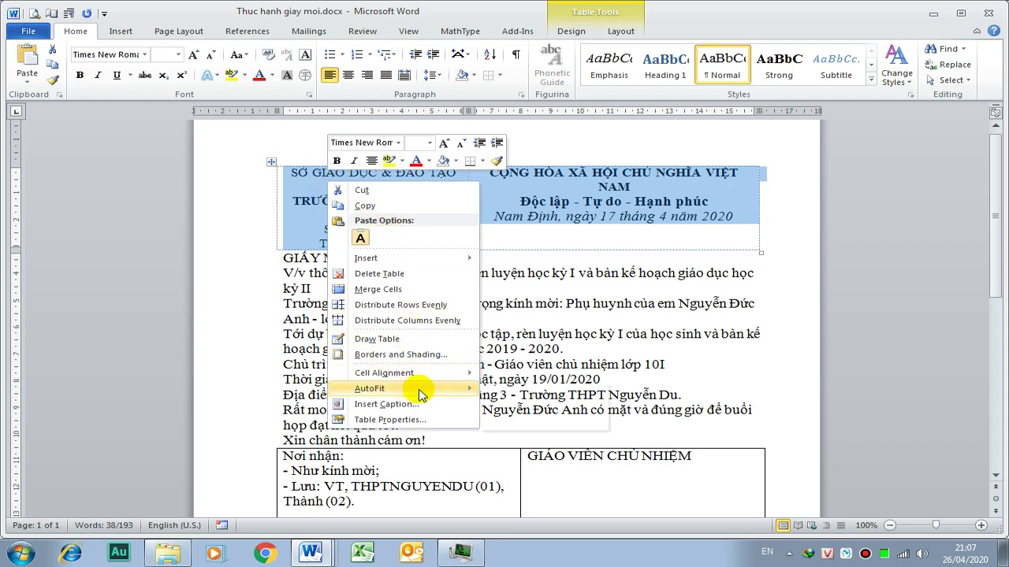
left_click(615, 389)
left_click(495, 203)
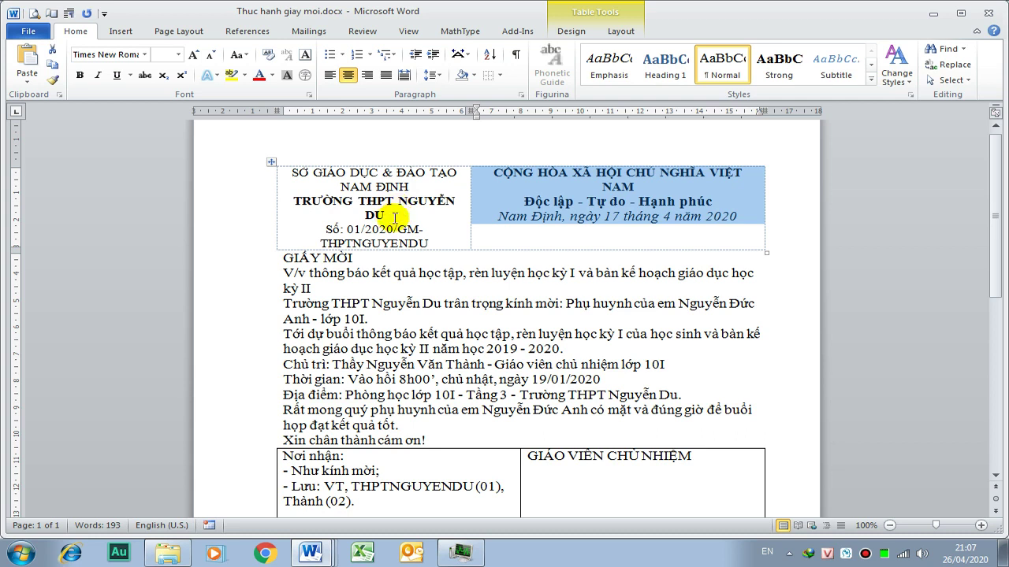
left_click(682, 184)
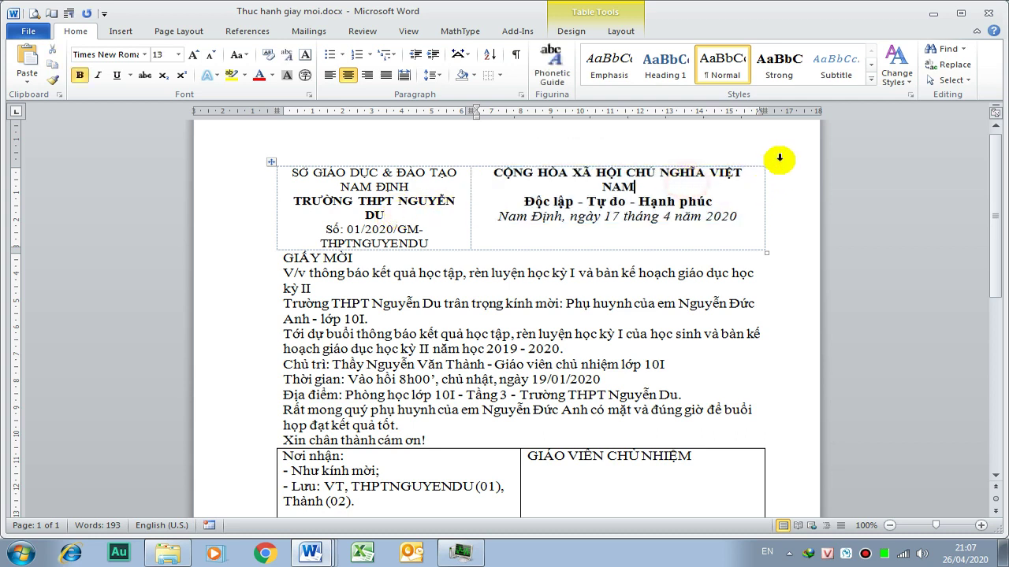
left_click_drag(763, 111, 786, 110)
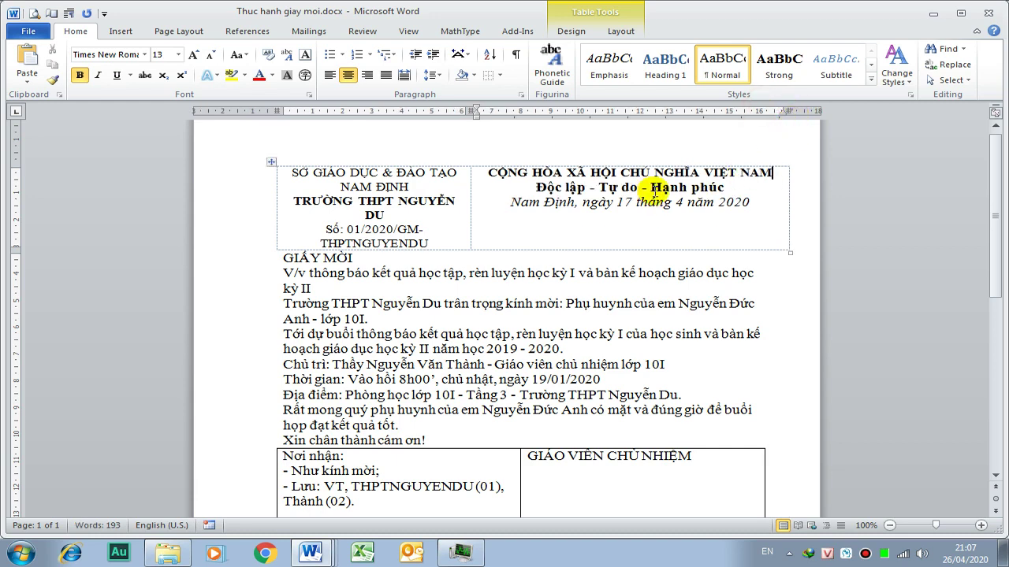
left_click(271, 162)
right_click(345, 189)
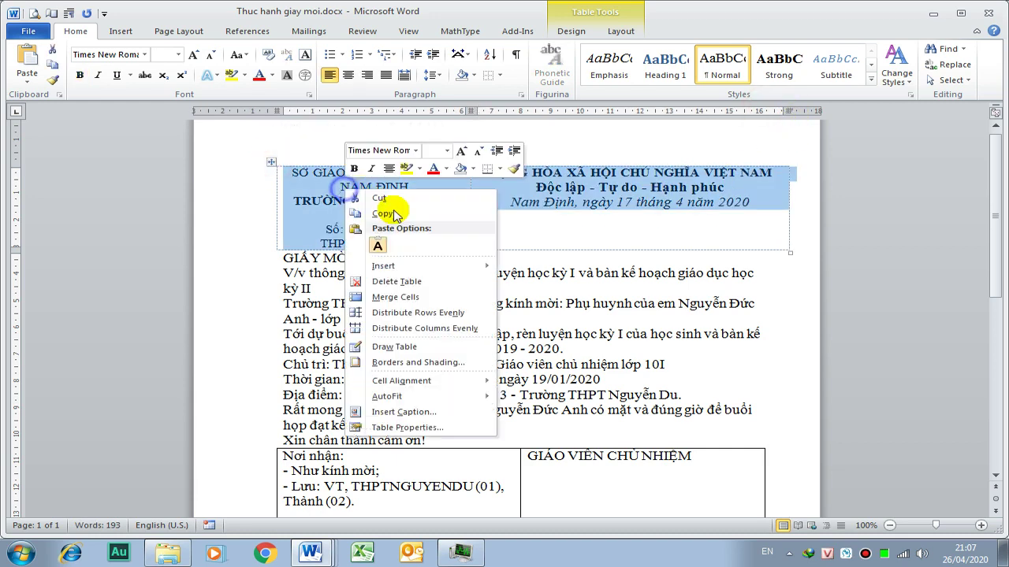
left_click(552, 412)
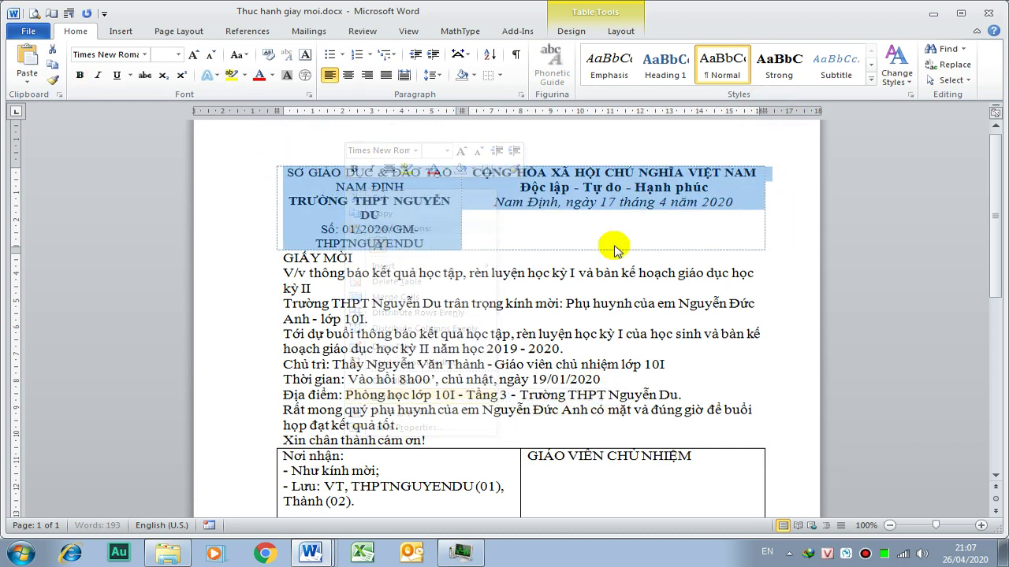
left_click(587, 183)
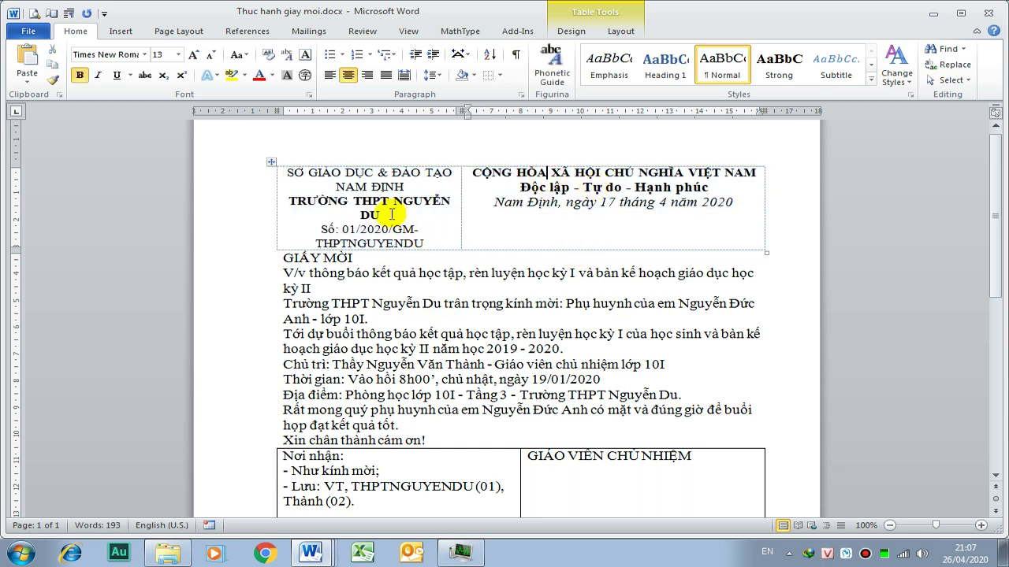
- Open the Font dialog for the left header's department and school name lines
left_click_drag(391, 214, 272, 163)
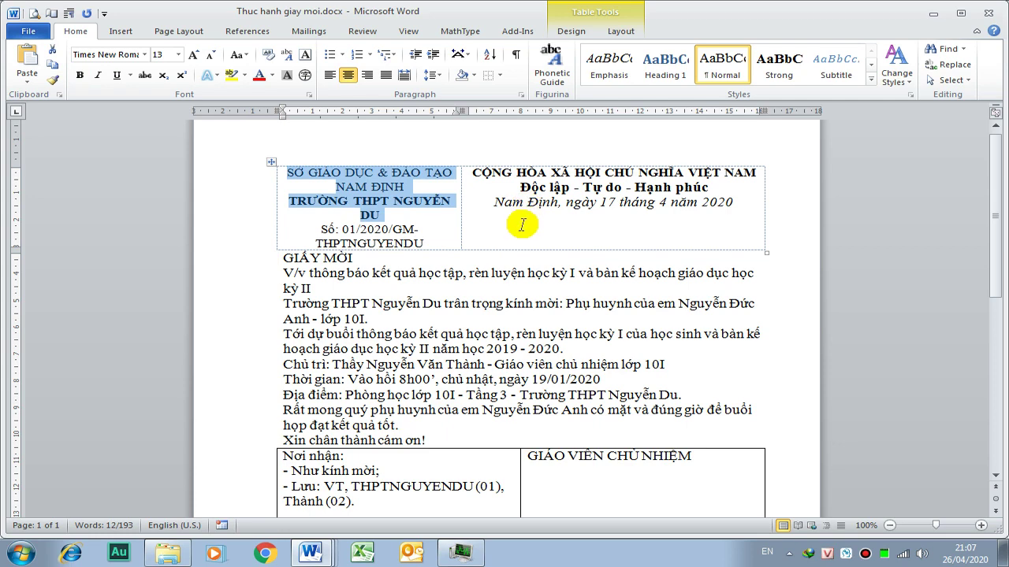
key("ctrl+d")
left_click_drag(563, 108, 536, 91)
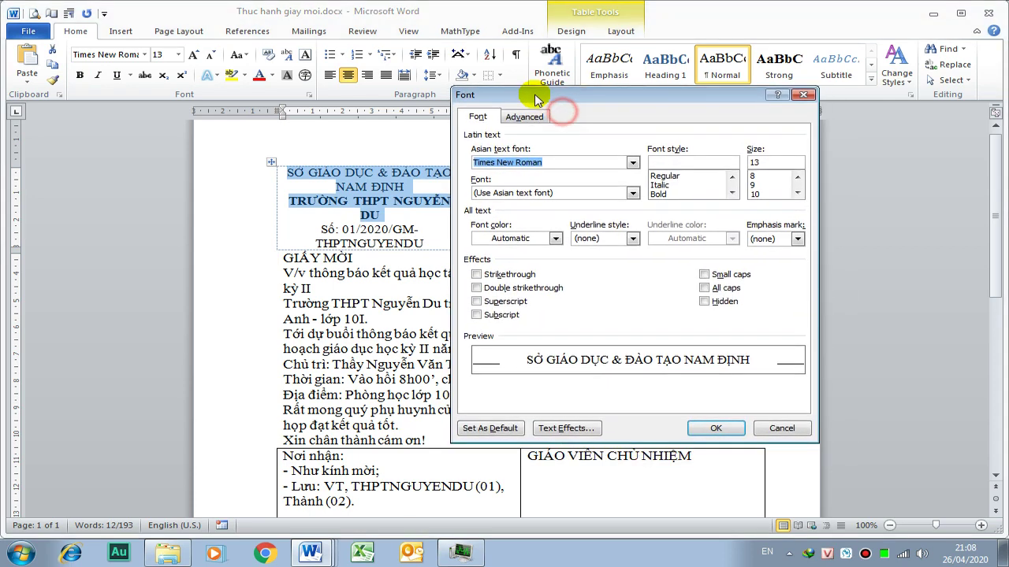
- Condense the character spacing of the left header title lines by 1 pt
left_click(521, 117)
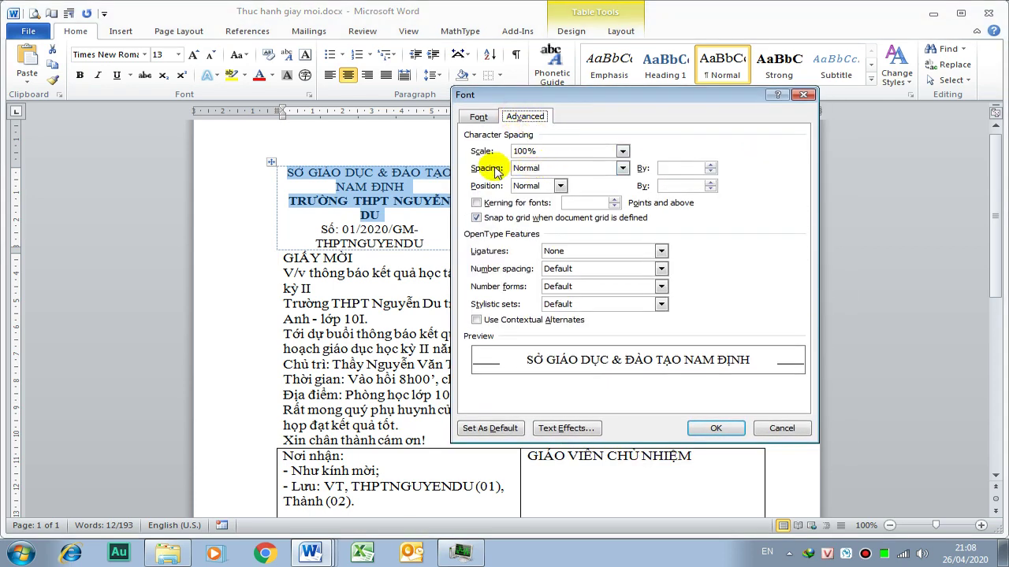
left_click(559, 172)
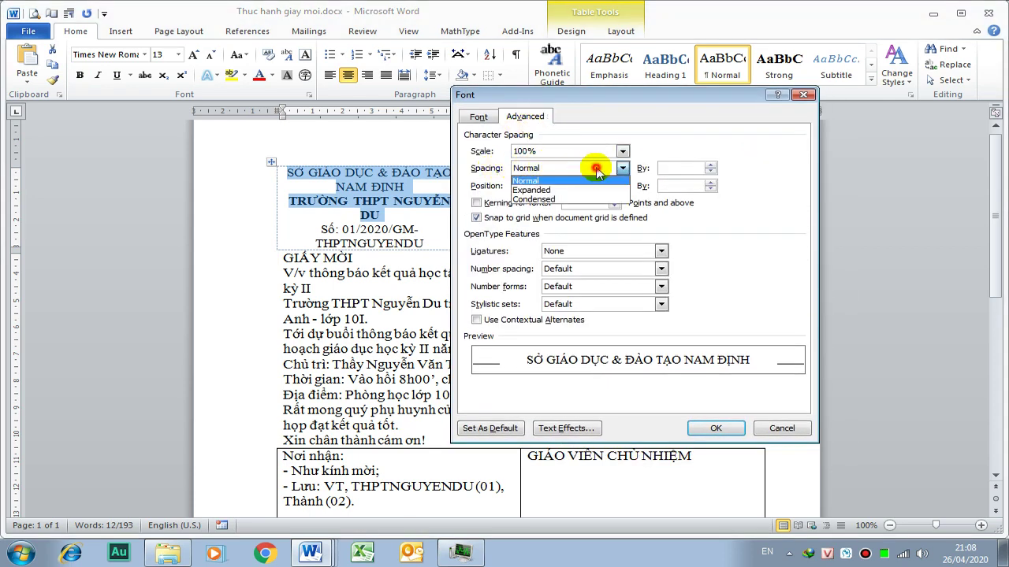
left_click(543, 199)
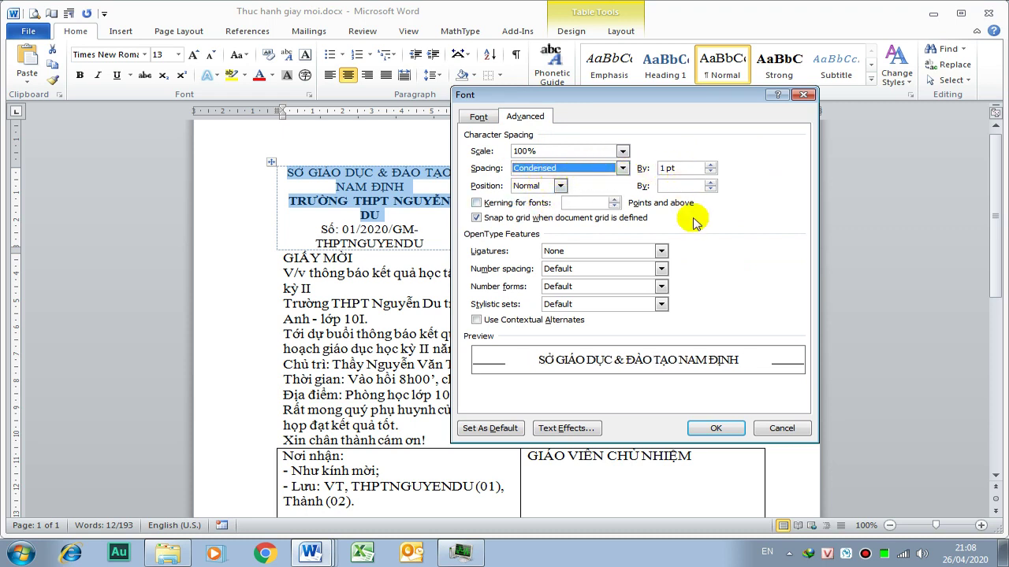
left_click(715, 428)
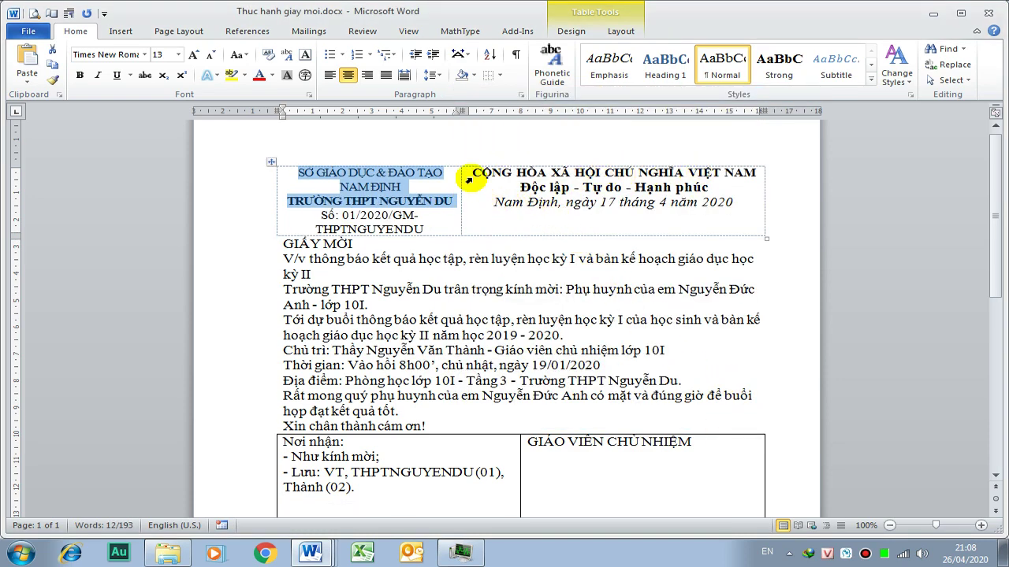
- Condense the 'CỘNG HÒA XÃ HỘI CHỦ NGHĨA VIỆT NAM' line's character spacing by 1 pt
left_click_drag(473, 173, 755, 173)
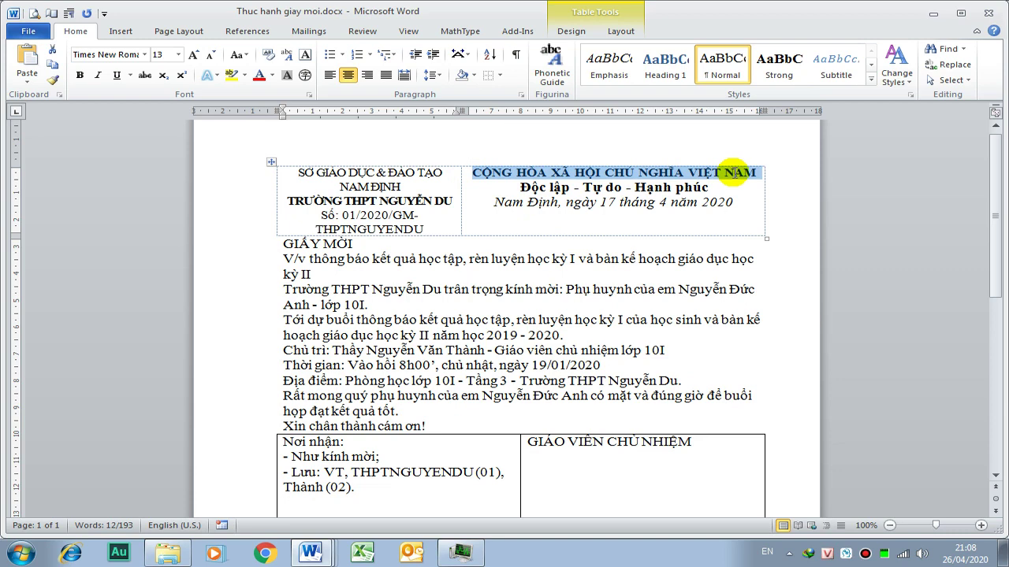
key("ctrl+d")
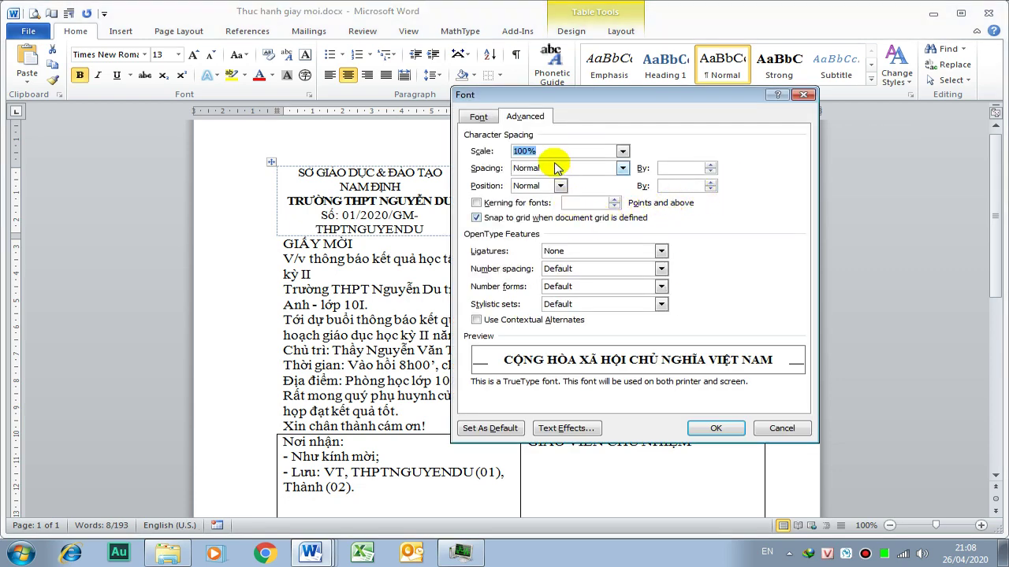
left_click(573, 169)
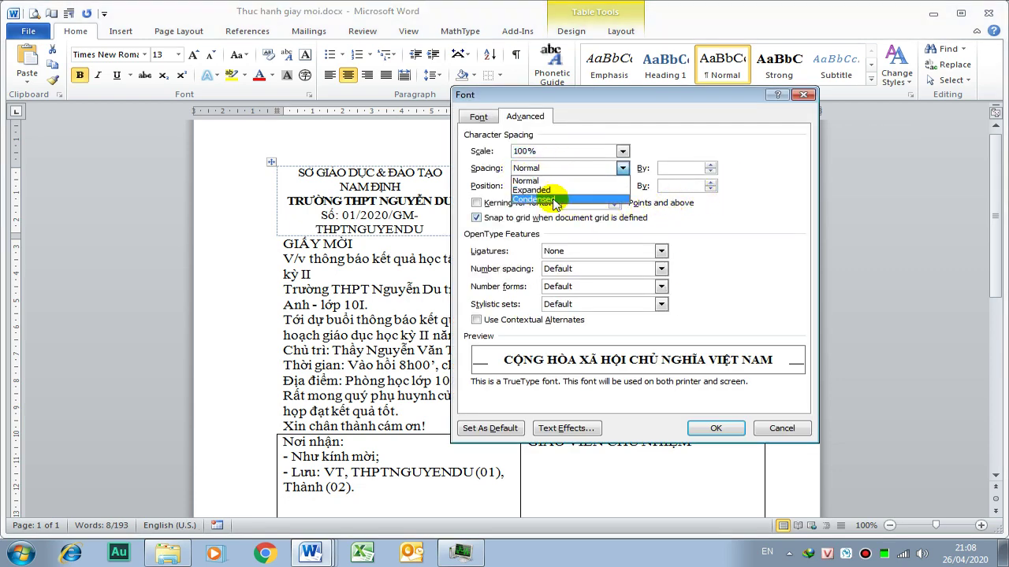
left_click(555, 199)
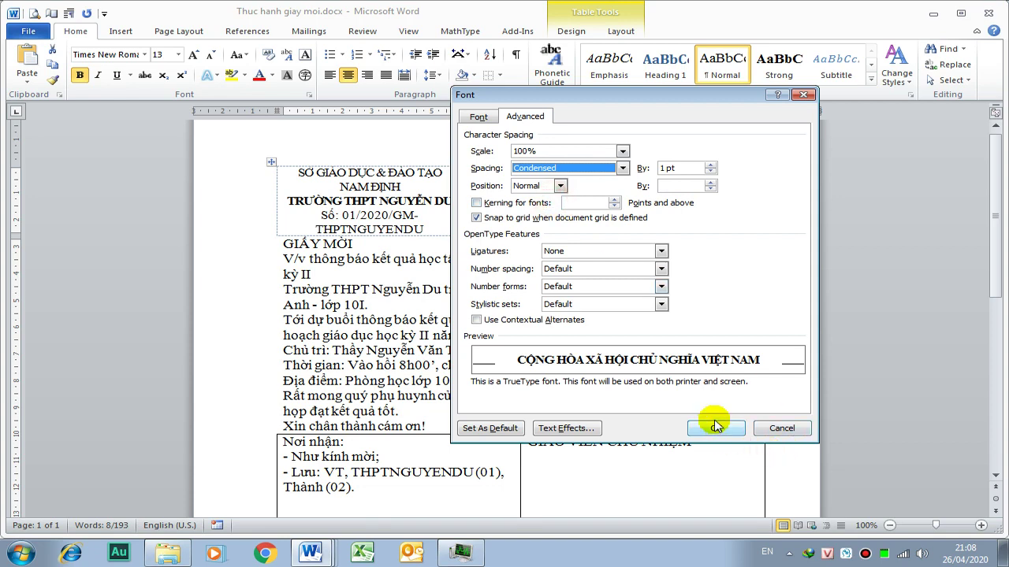
left_click(714, 425)
mouse_move(521, 201)
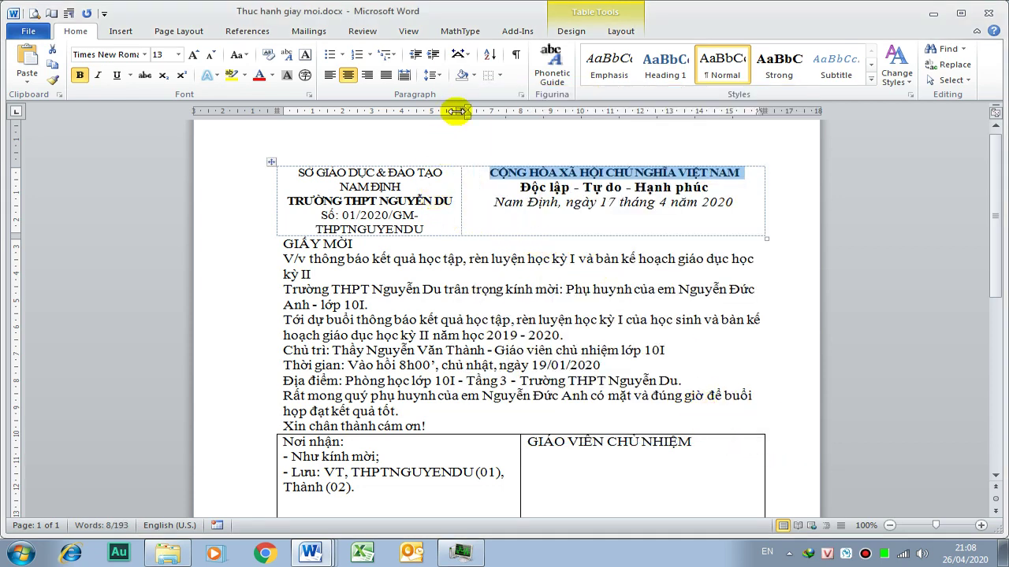
- Widen the left header column, pull in the right edge, and AutoFit the table to the window
left_click_drag(461, 111, 488, 110)
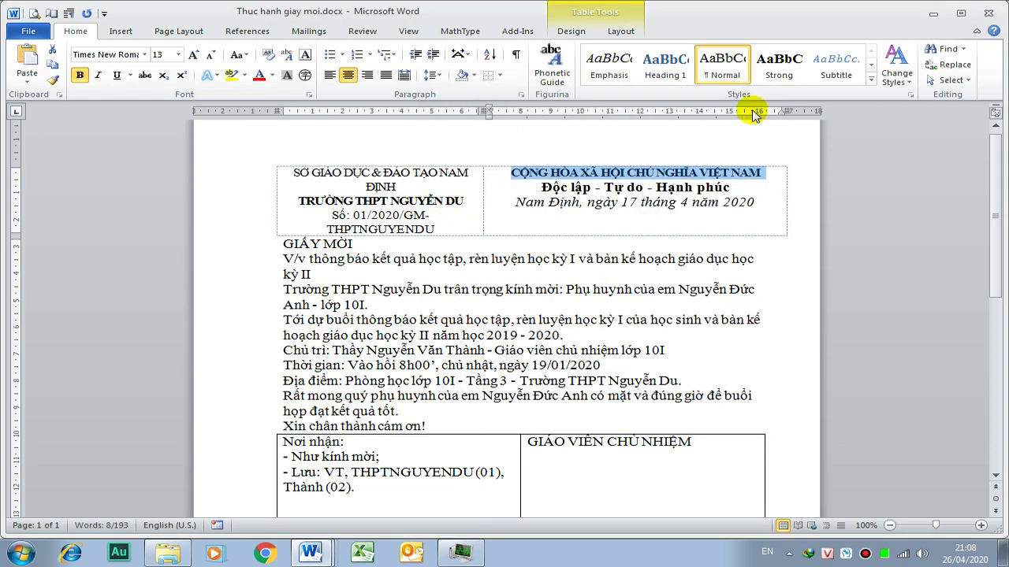
left_click_drag(483, 111, 506, 110)
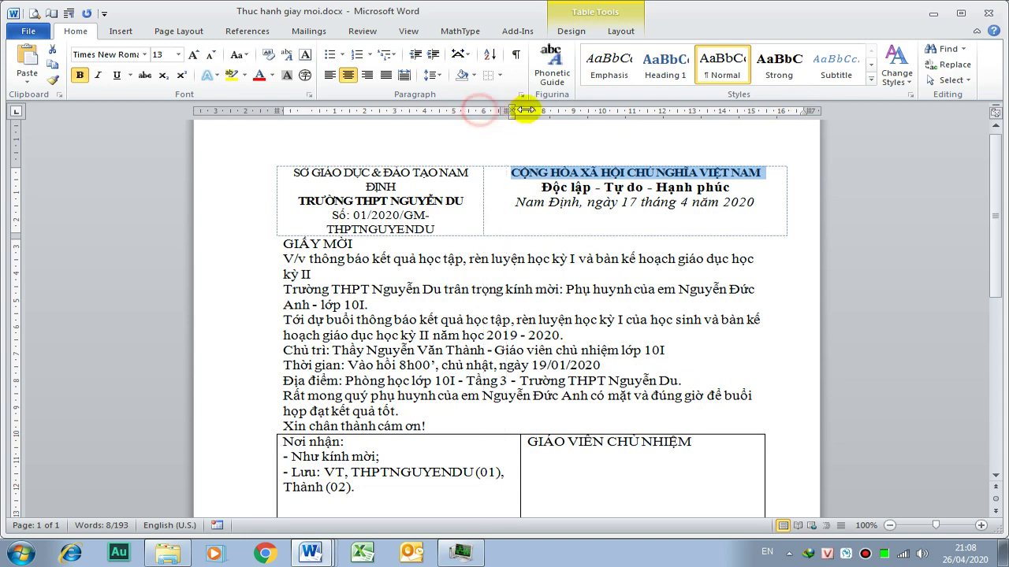
left_click_drag(809, 110, 781, 111)
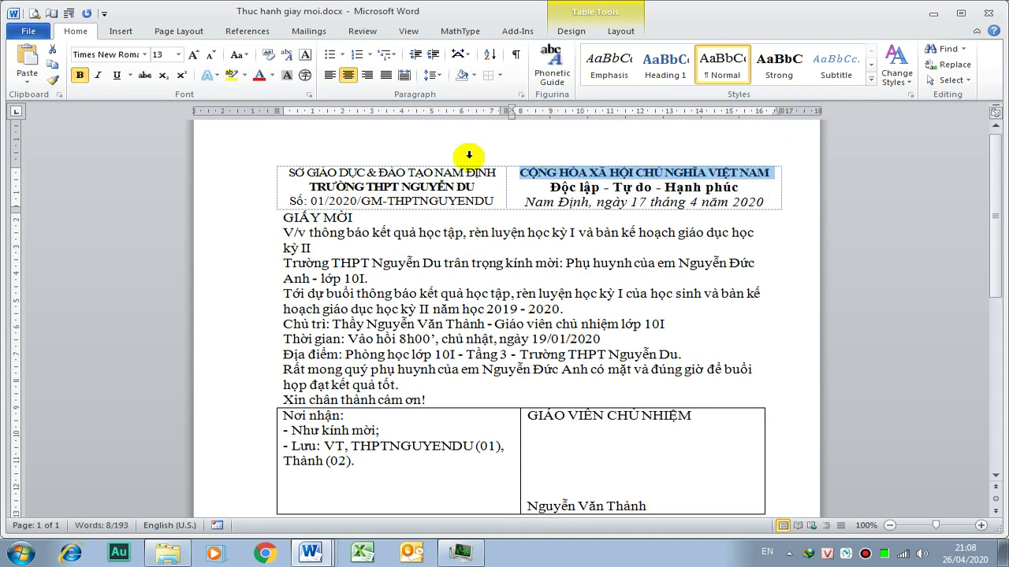
left_click(272, 164)
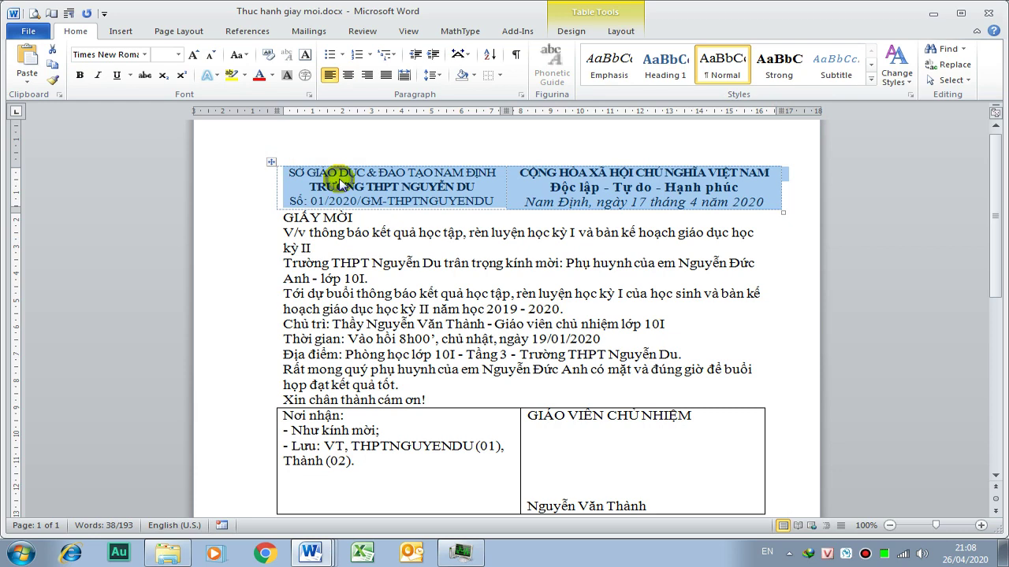
right_click(341, 180)
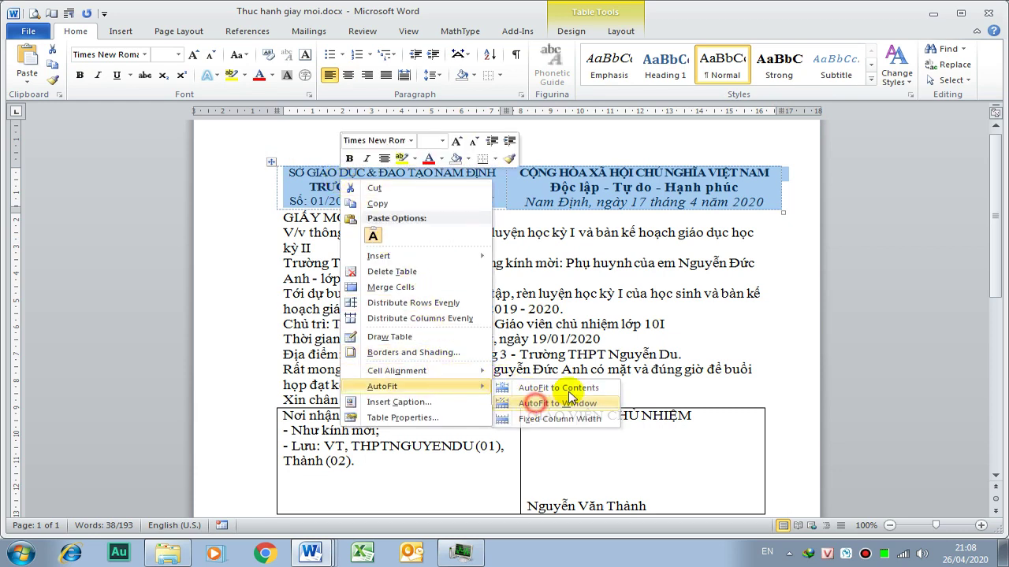
mouse_move(426, 387)
left_click(543, 403)
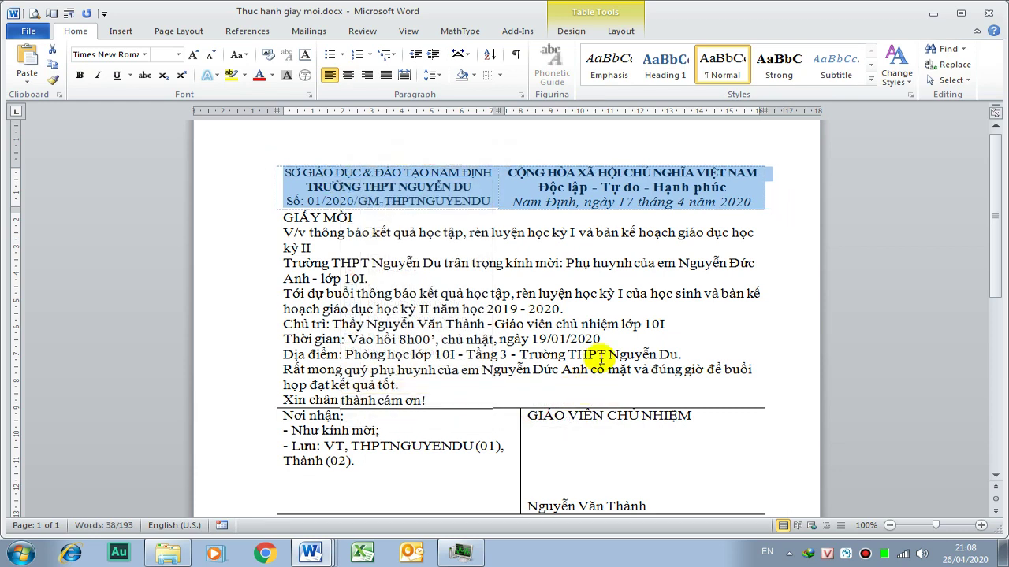
- Make the 'TRƯỜNG THPT NGUYỄN DU' line bold
left_click(316, 176)
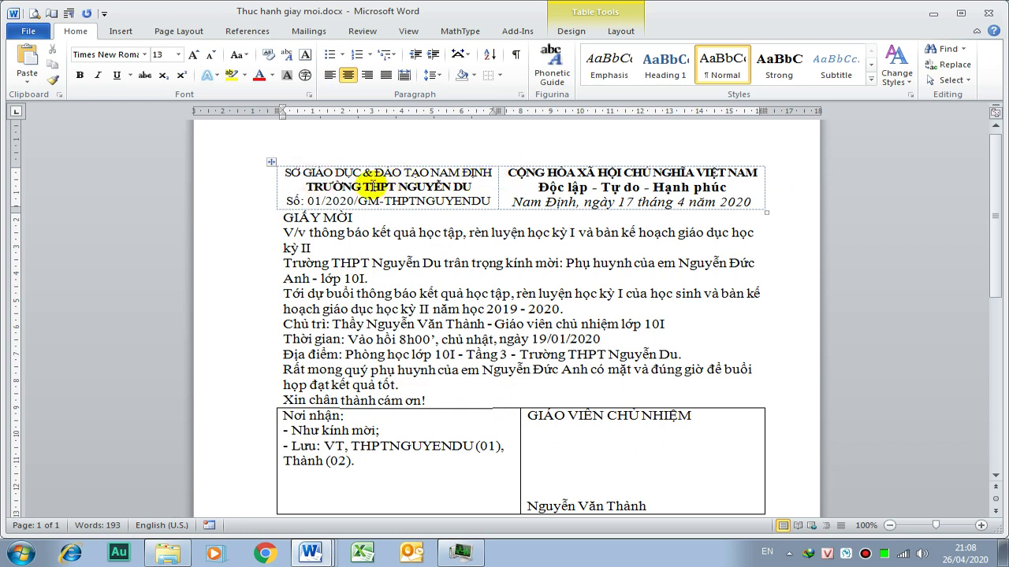
left_click_drag(477, 188, 276, 167)
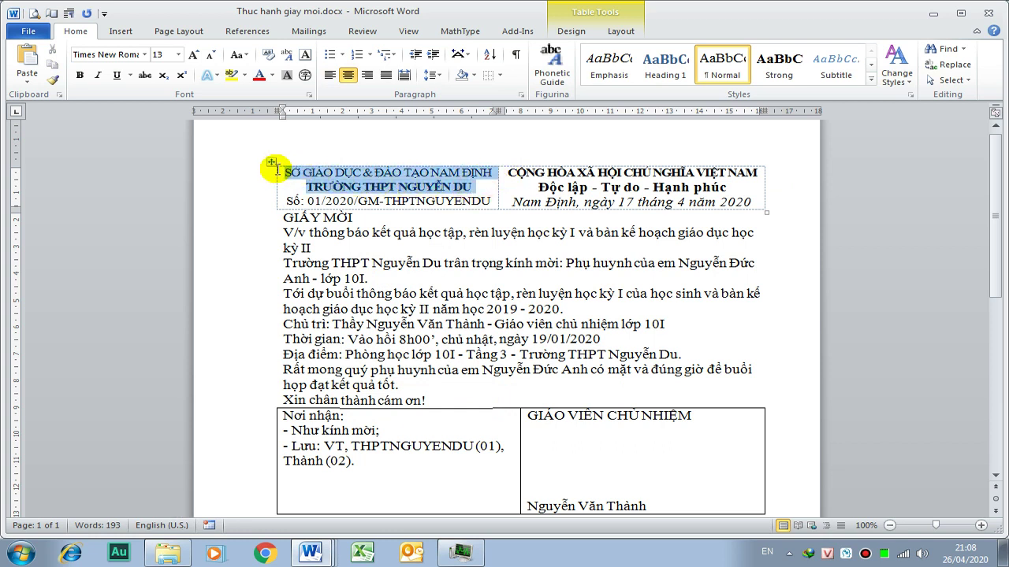
left_click_drag(471, 186, 305, 186)
key("ctrl+b")
left_click(473, 187)
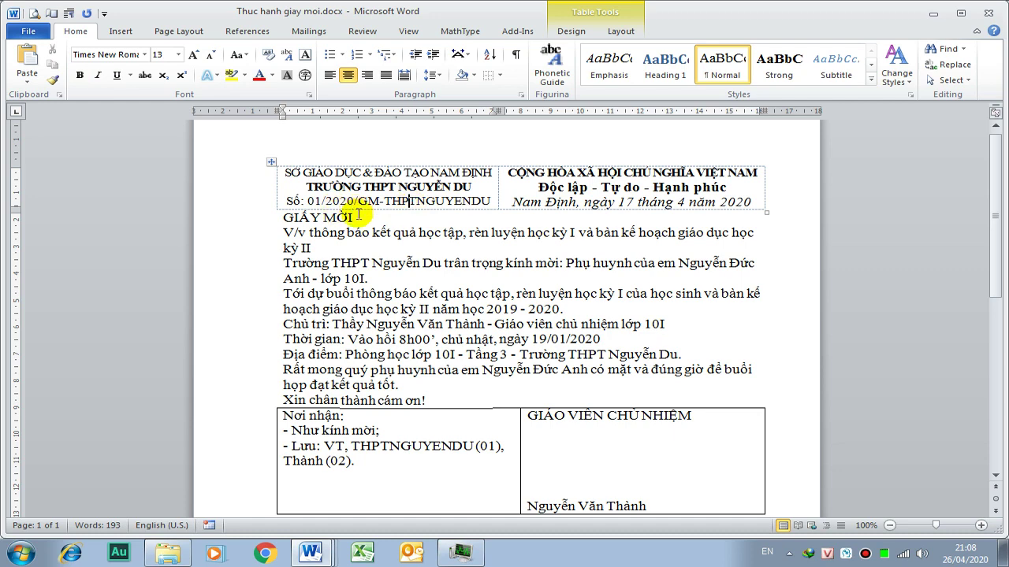
- Add 12 pt spacing before the 'Số: 01/2020/GM-THPTNGUYENDU' line and the date line
key("alt+o")
key("p")
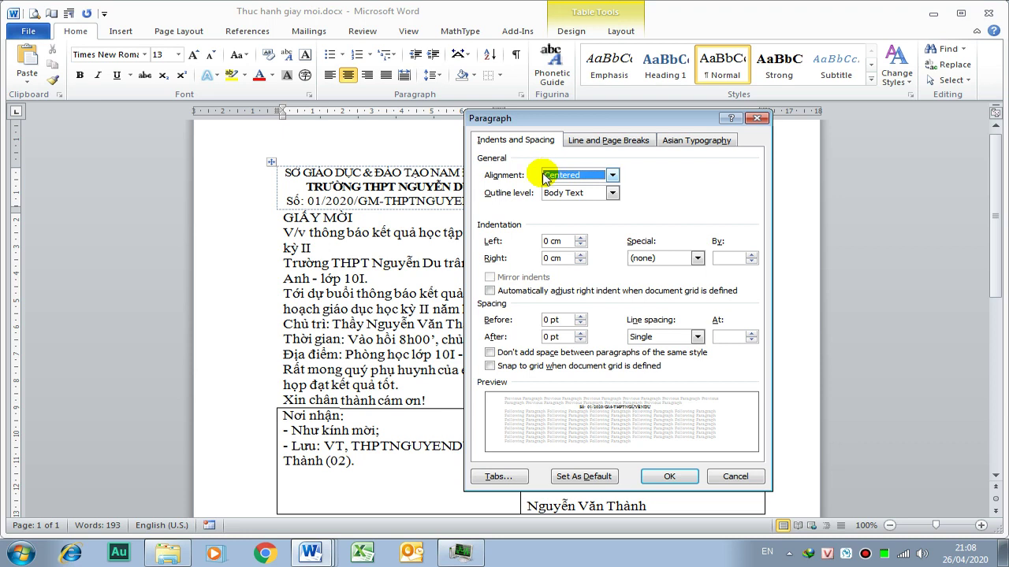
left_click(580, 316)
left_click(580, 316)
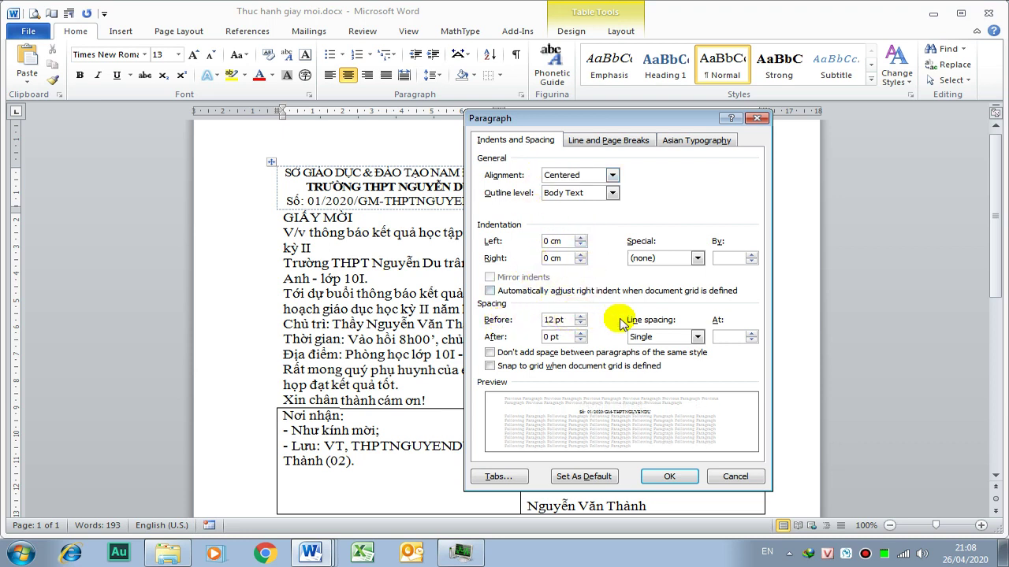
left_click(669, 476)
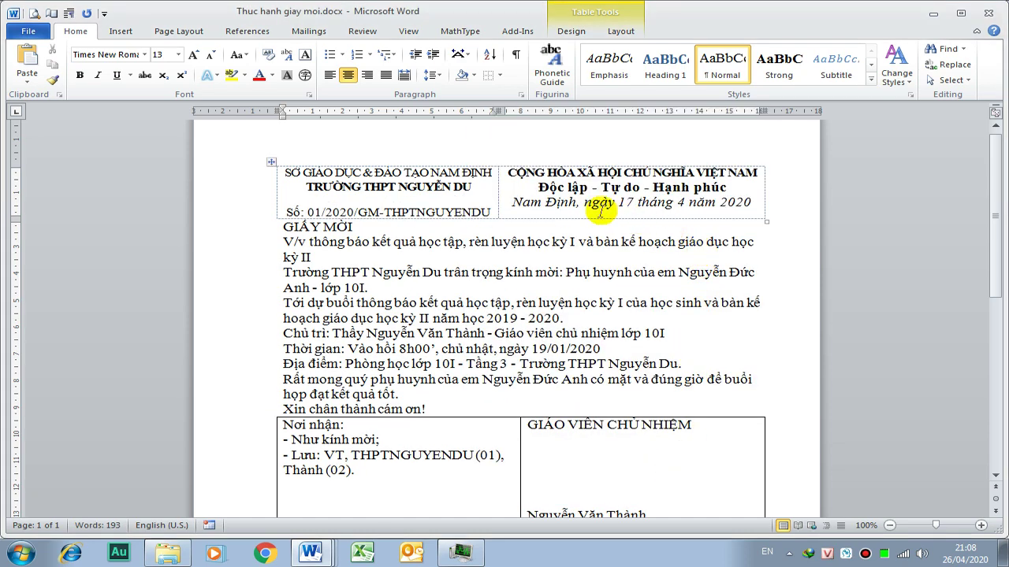
left_click(594, 200)
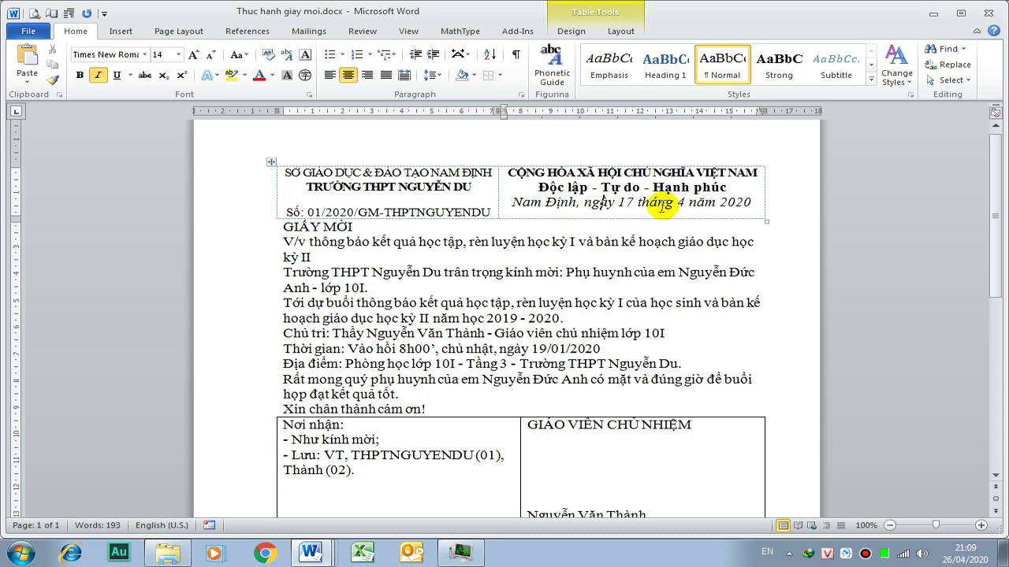
key("alt+o")
key("p")
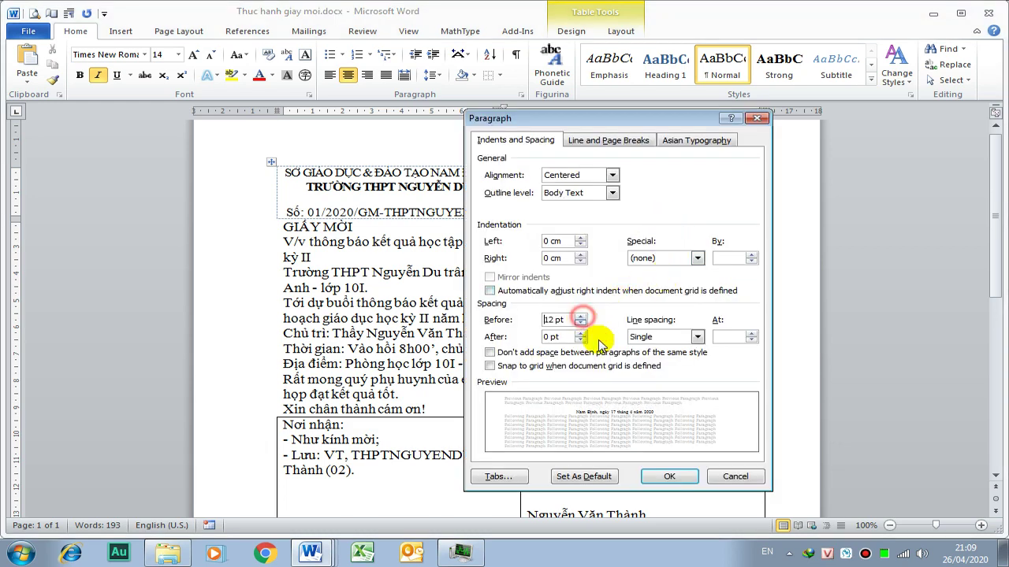
left_click(670, 476)
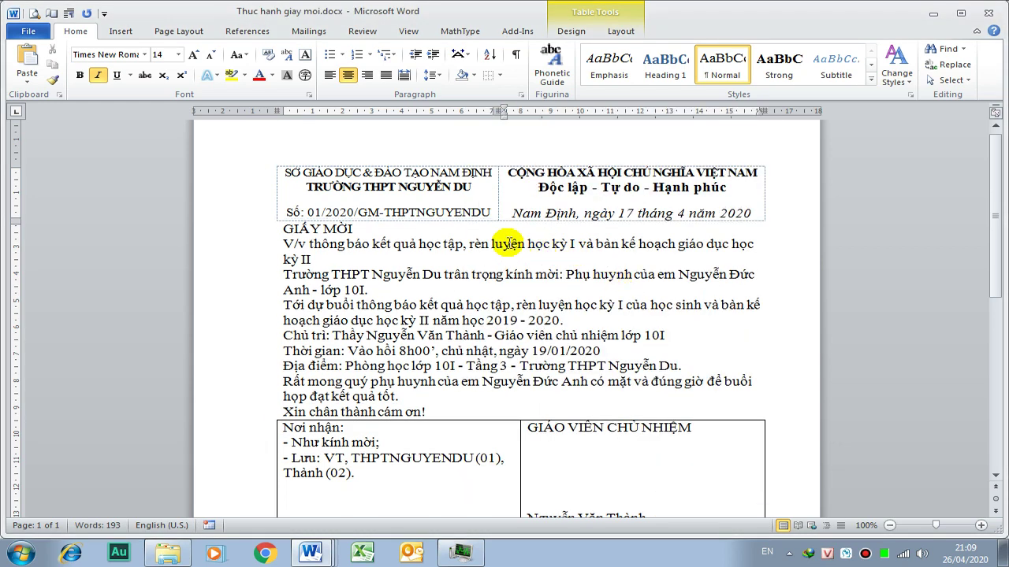
- Save the letter
key("ctrl+s")
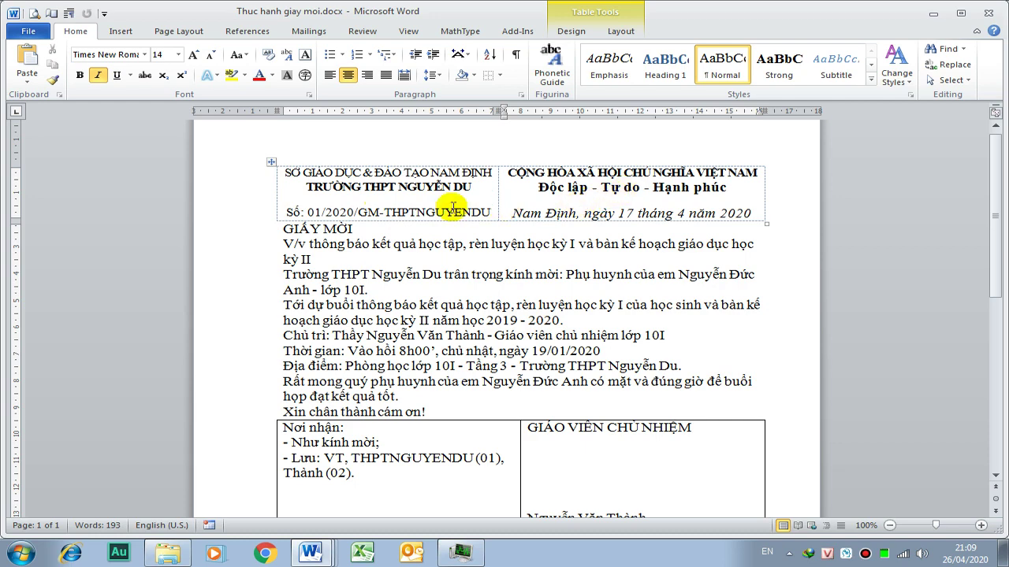
left_click(120, 31)
left_click(239, 79)
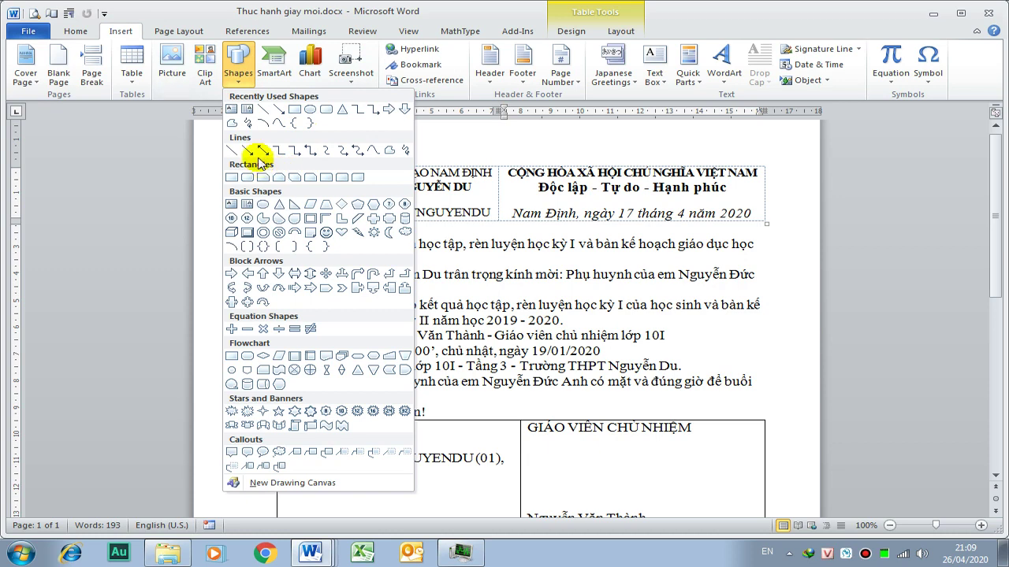
- Draw a short black line under the school name TRƯỜNG THPT NGUYỄN DU
left_click(230, 149)
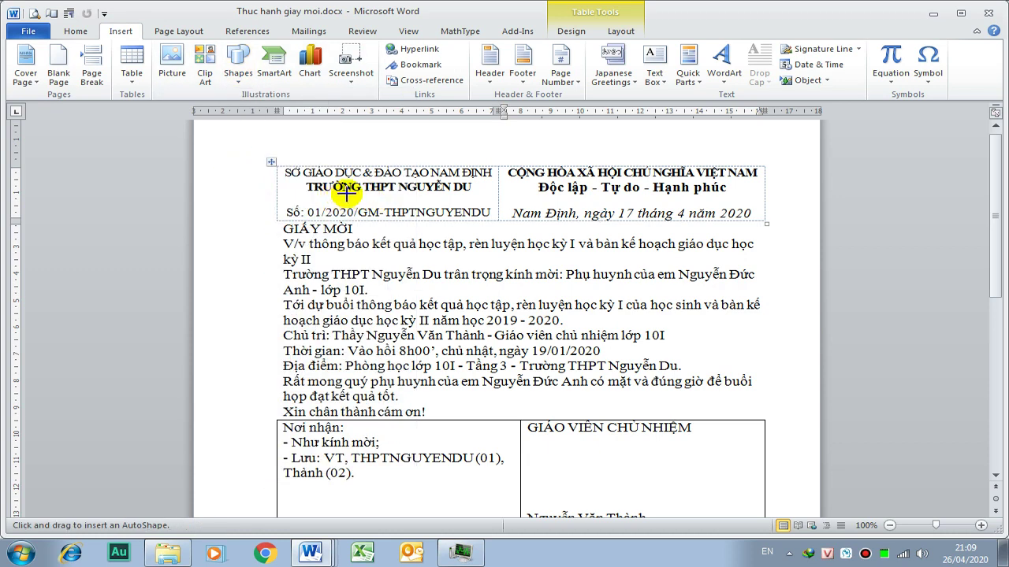
mouse_move(345, 192)
left_mouse_down()
mouse_move(362, 211)
mouse_move(409, 200)
left_mouse_up()
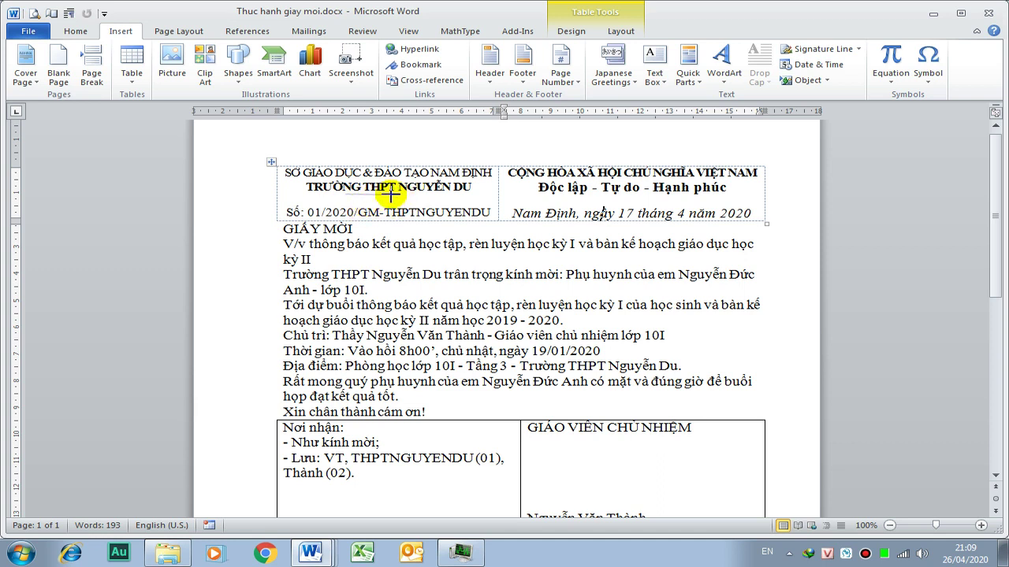
left_click_drag(391, 193, 371, 203)
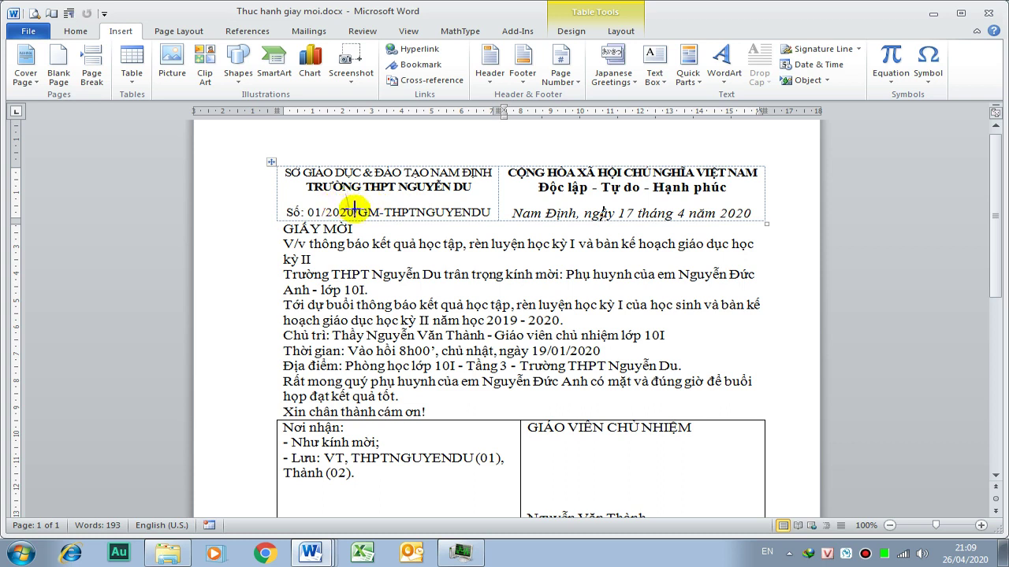
left_click_drag(354, 207, 405, 213)
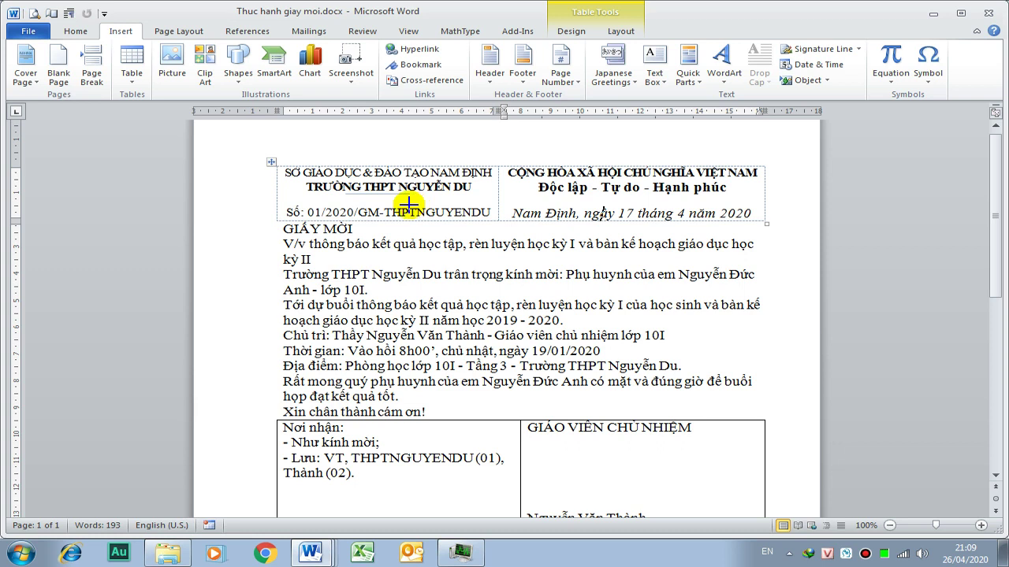
left_click_drag(408, 204, 409, 204)
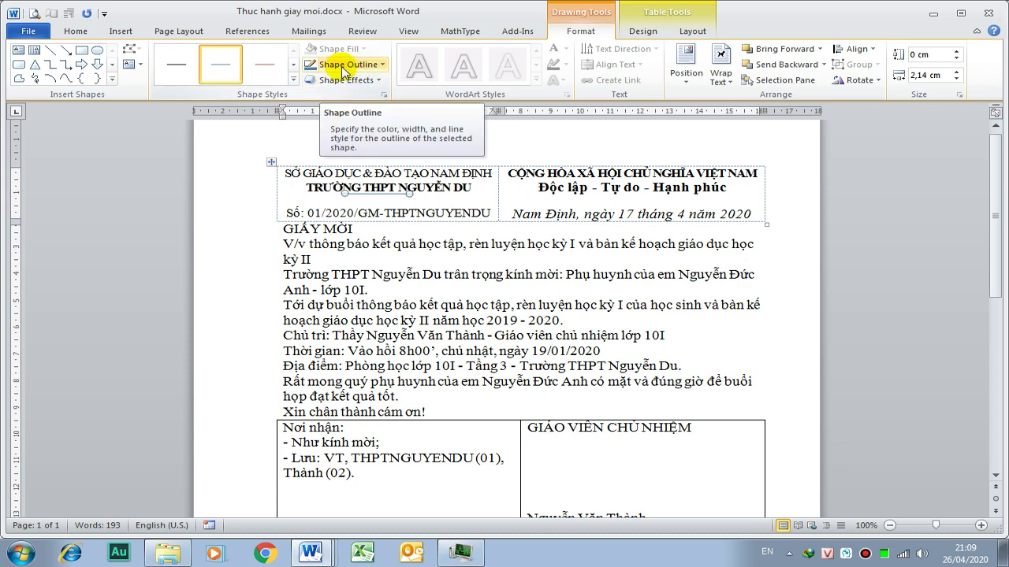
left_click(368, 66)
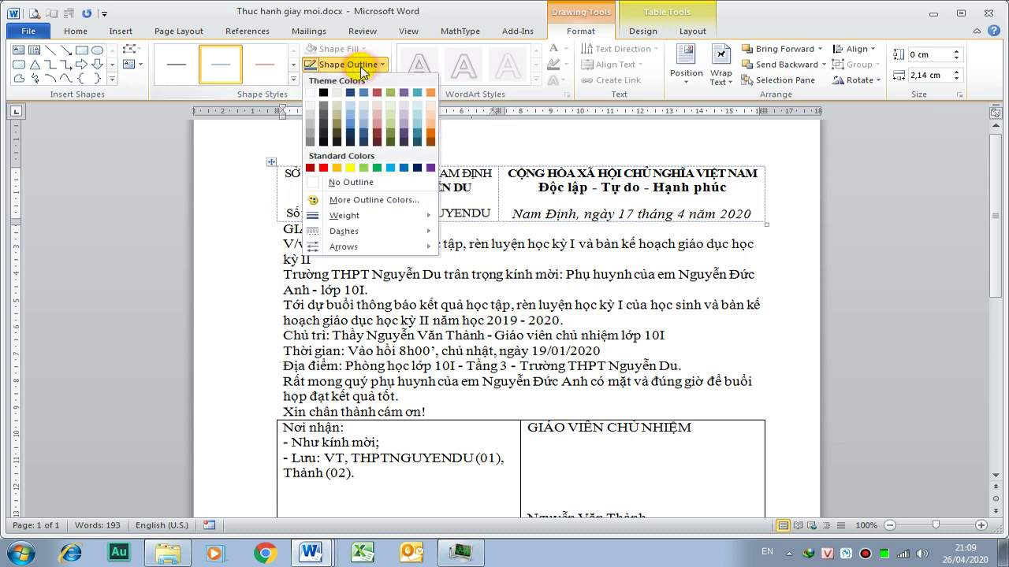
left_click(322, 93)
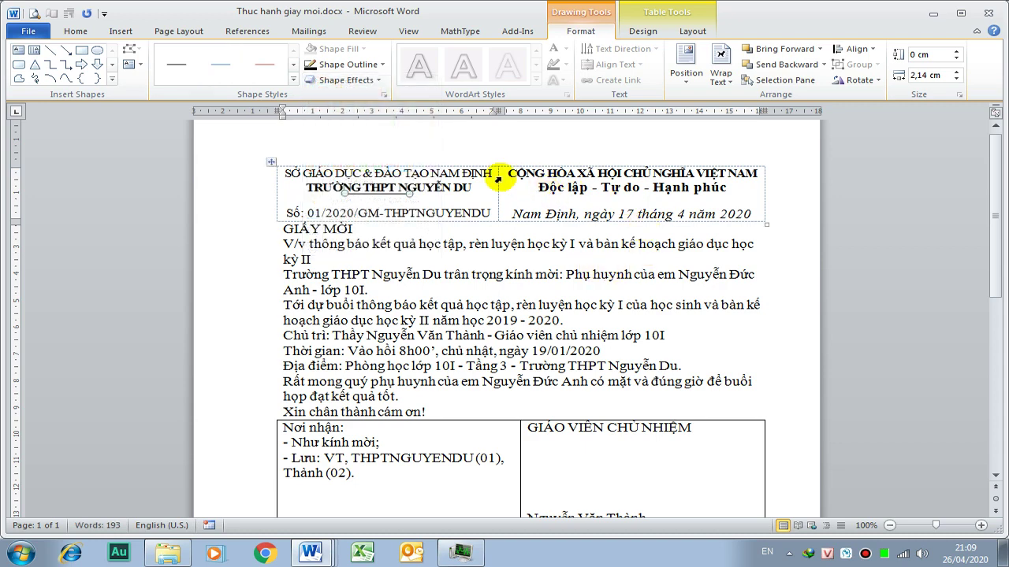
- Draw a black line under the Độc lập - Tự do - Hạnh phúc motto
left_click(120, 31)
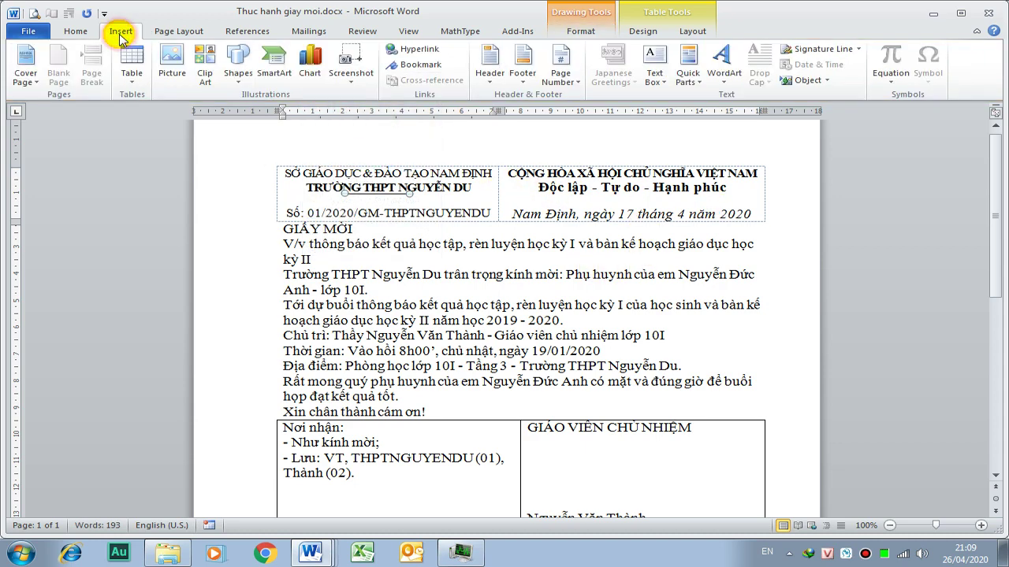
left_click(238, 74)
left_click(228, 143)
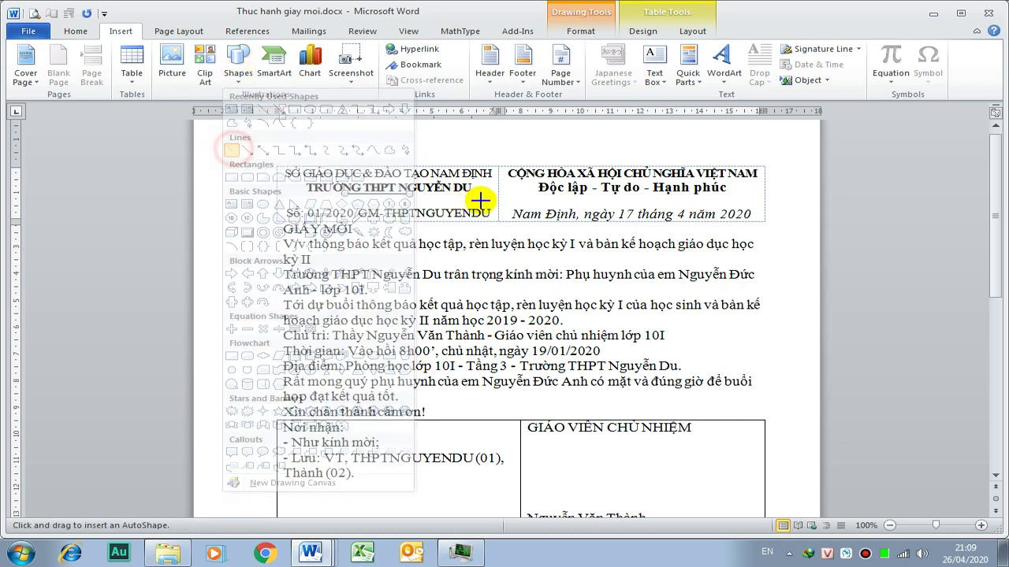
left_click_drag(540, 195, 722, 196)
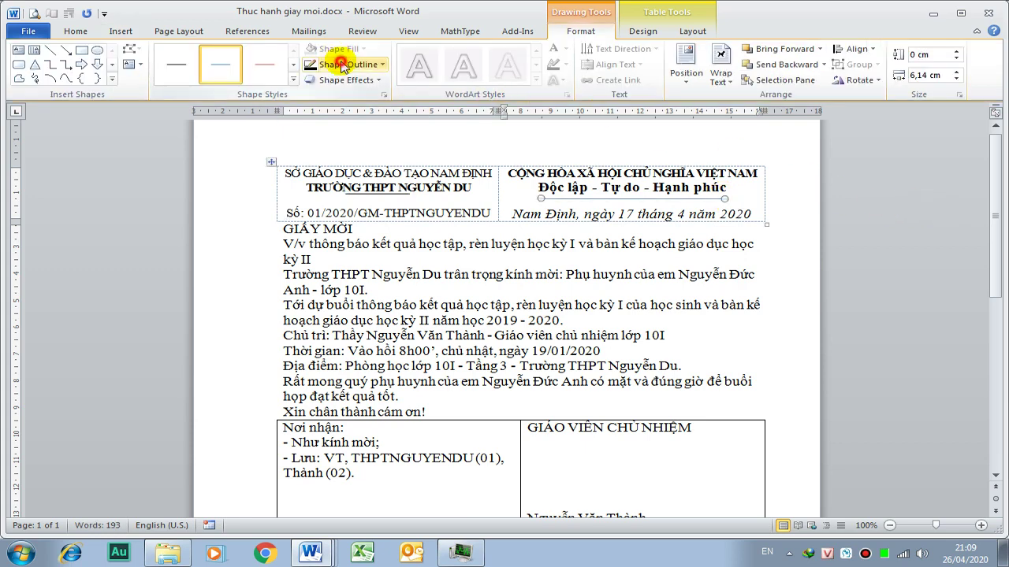
left_click(341, 64)
left_click(324, 93)
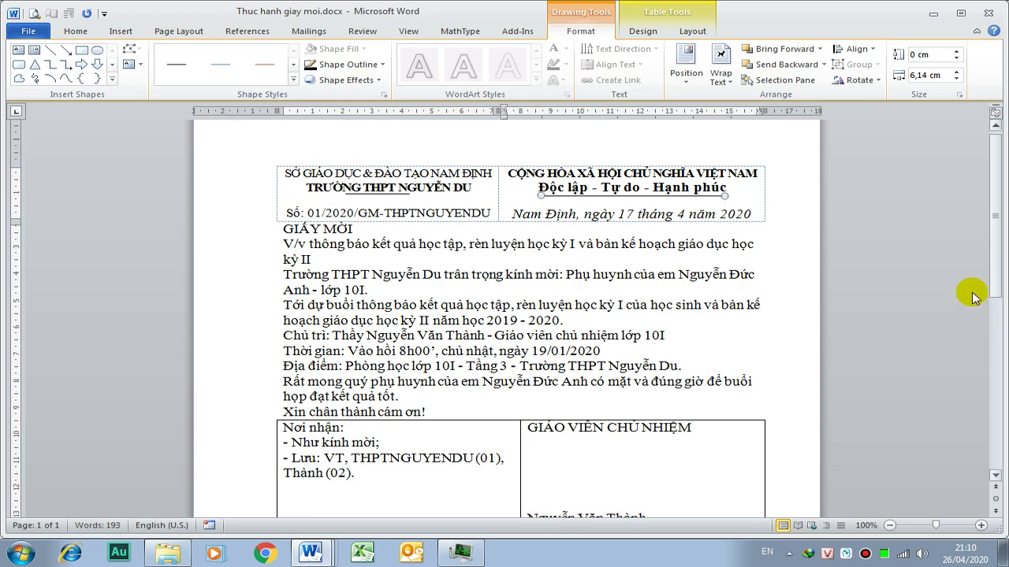
left_click(565, 254)
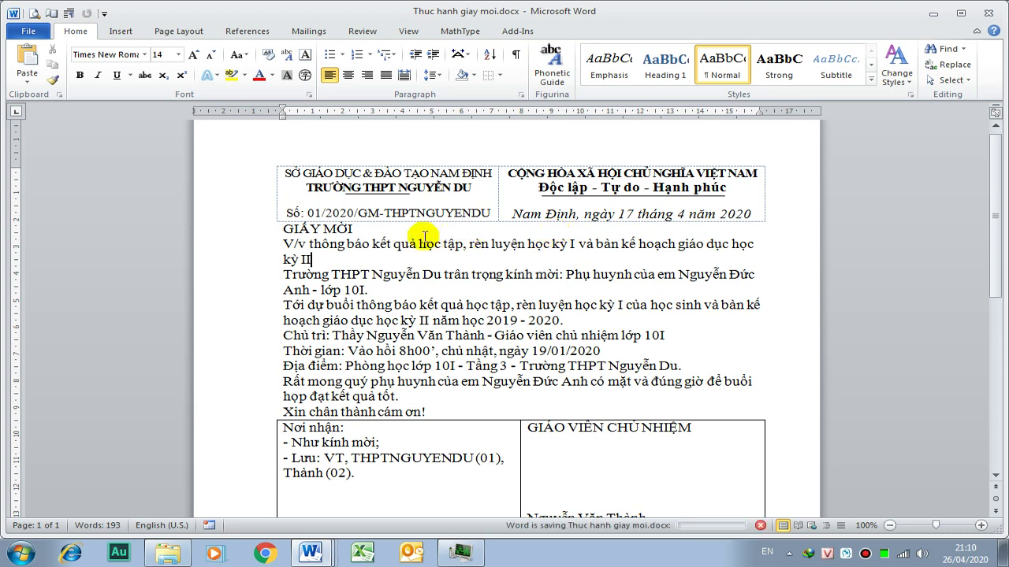
- Make the GIẤY MỜI title bold and centred, and bold the V/v subtitle
triple_click(385, 230)
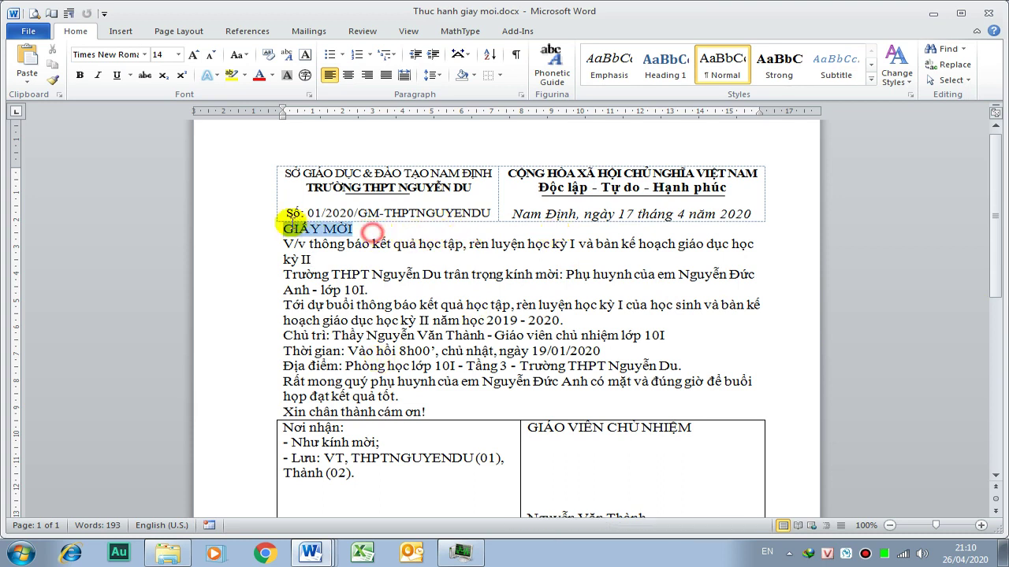
key("ctrl+b")
key("ctrl+e")
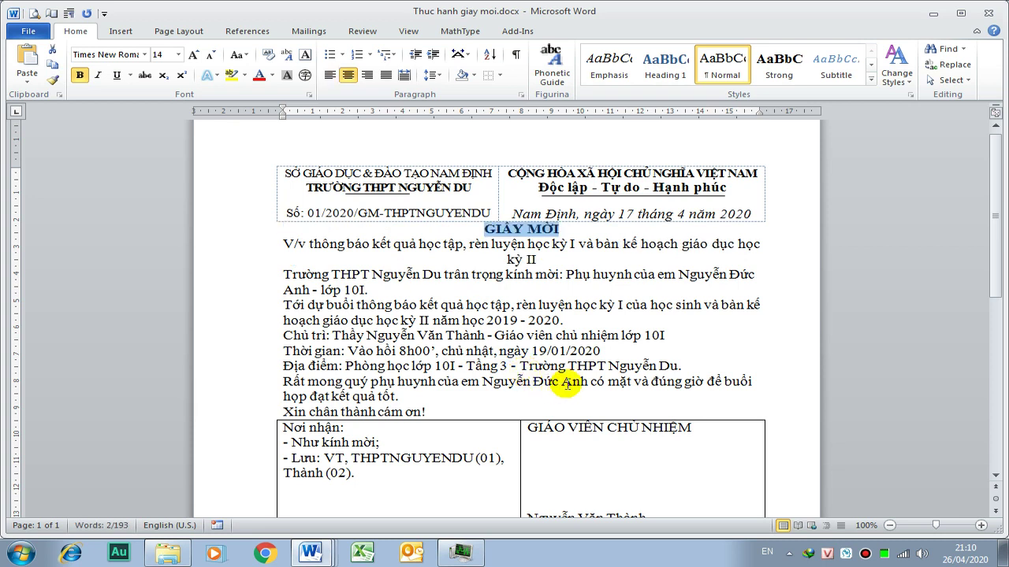
left_click_drag(543, 259, 283, 244)
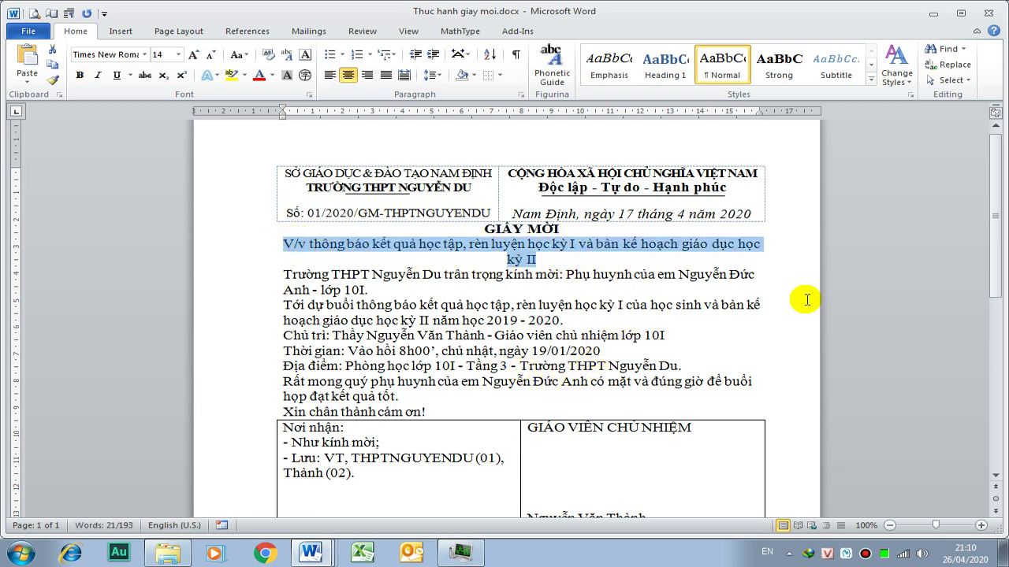
key("ctrl+b")
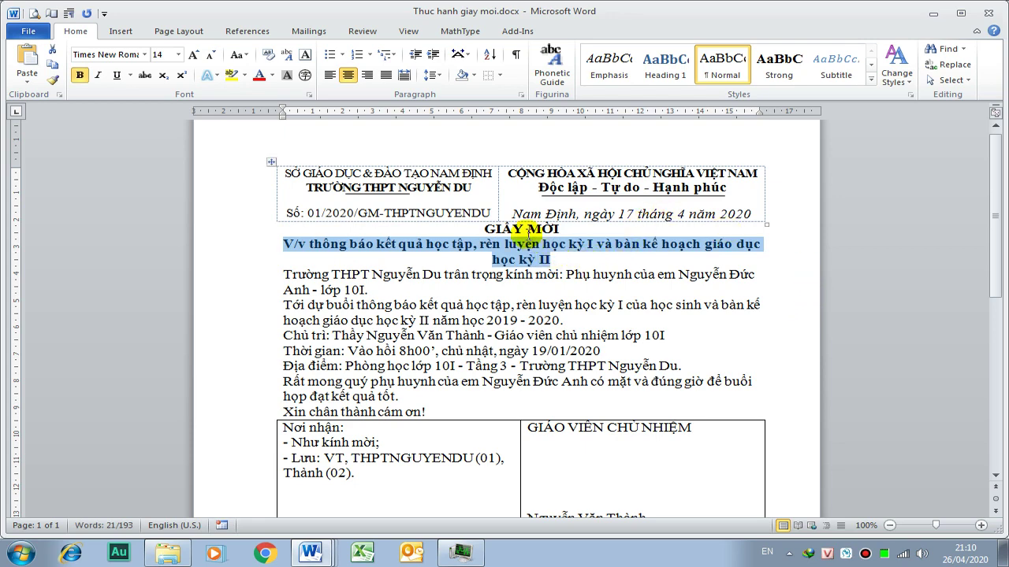
- Give the heading 24 pt spacing before and 18 pt spacing after
left_click(622, 244)
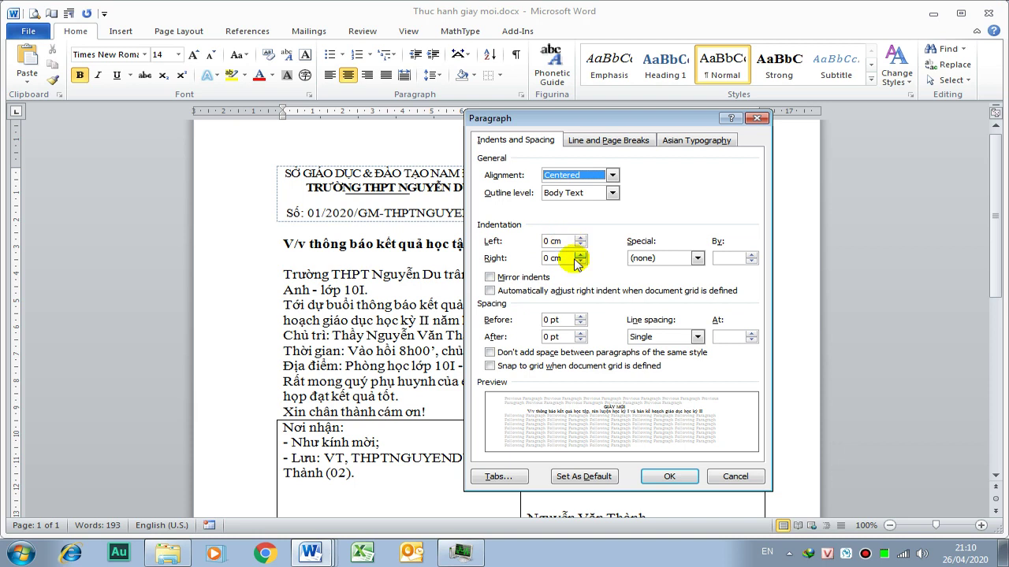
left_click(582, 317)
left_click(581, 317)
left_click(582, 318)
left_click(582, 318)
left_click(580, 332)
left_click(580, 333)
left_click(580, 332)
left_click(669, 477)
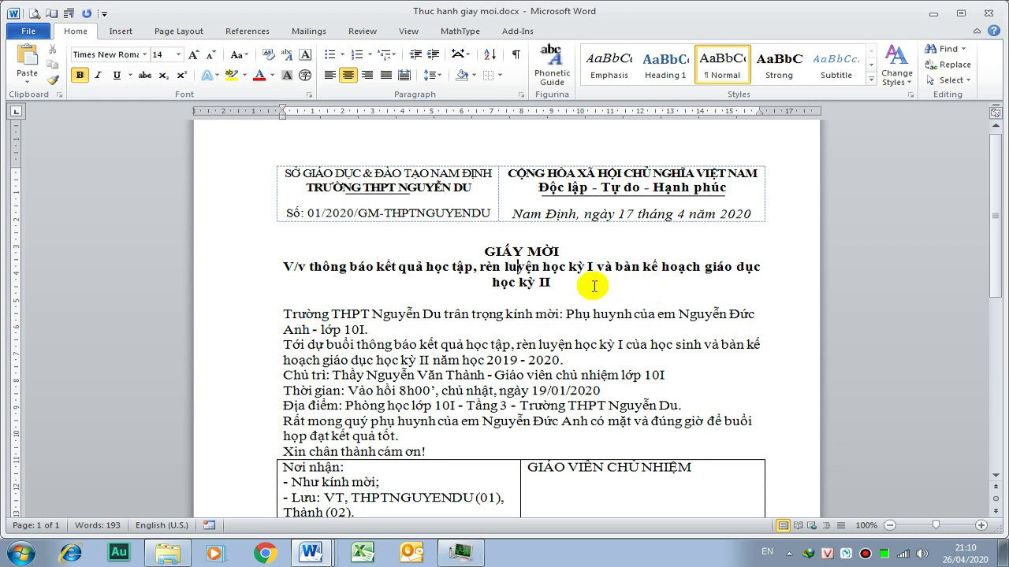
- Select the whole two-line V/v subtitle and bring up its font settings
left_click_drag(551, 283, 491, 285)
left_click(281, 266, "shift")
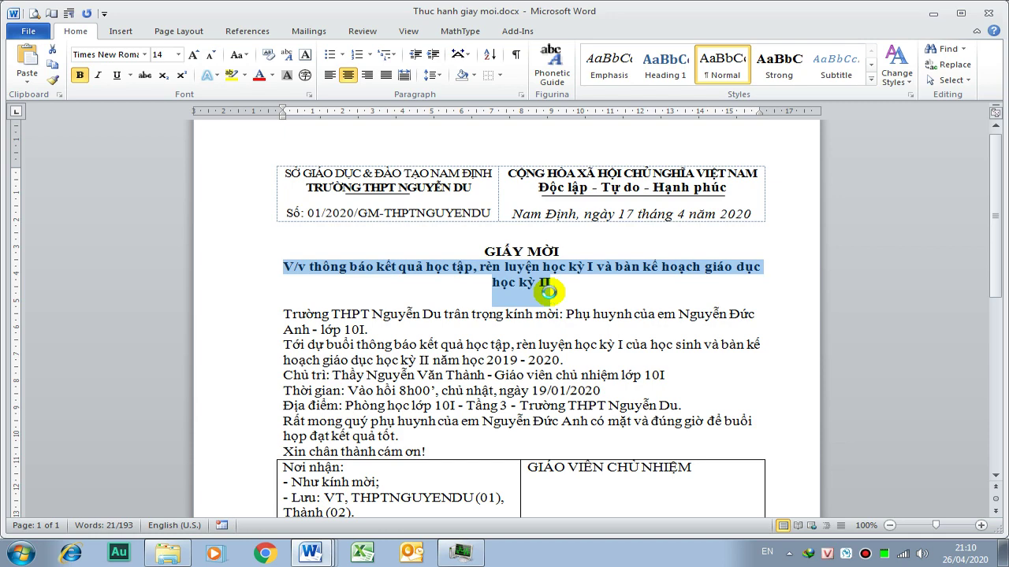
key("ctrl+d")
- Condense the V/v subtitle's character spacing by 1 pt so it fits on one line
left_click(606, 95)
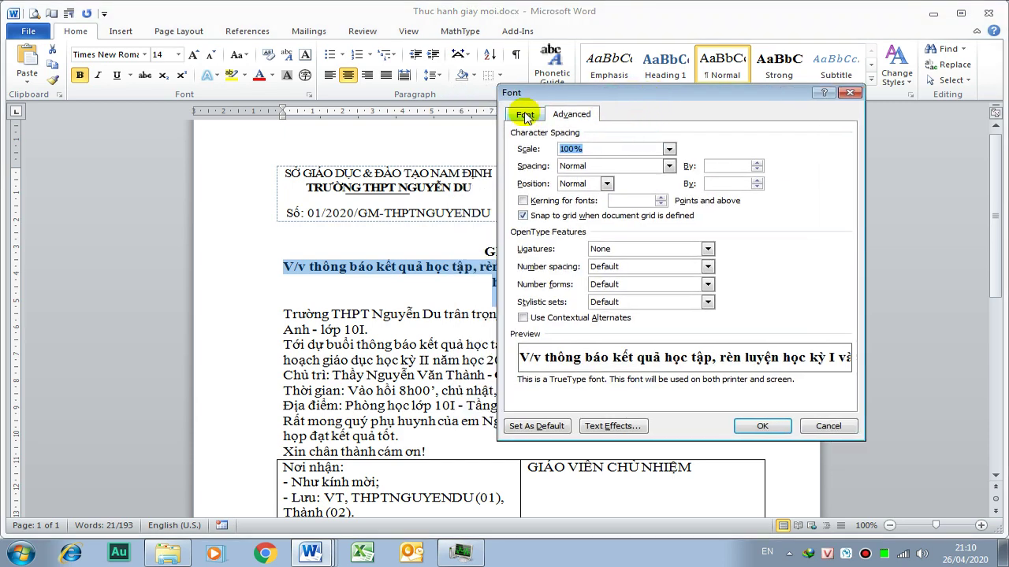
left_click(524, 116)
left_click(575, 115)
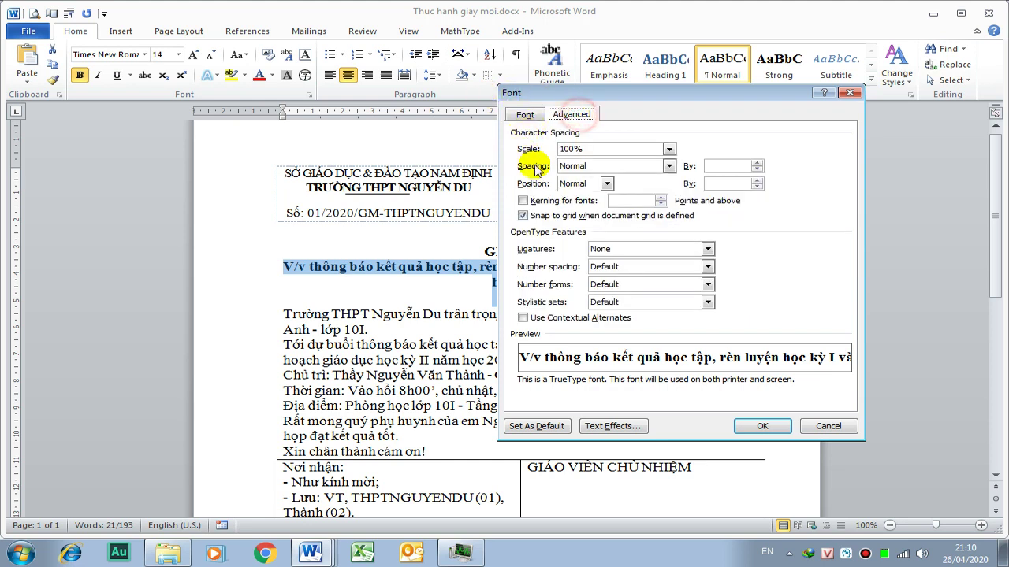
left_click(630, 166)
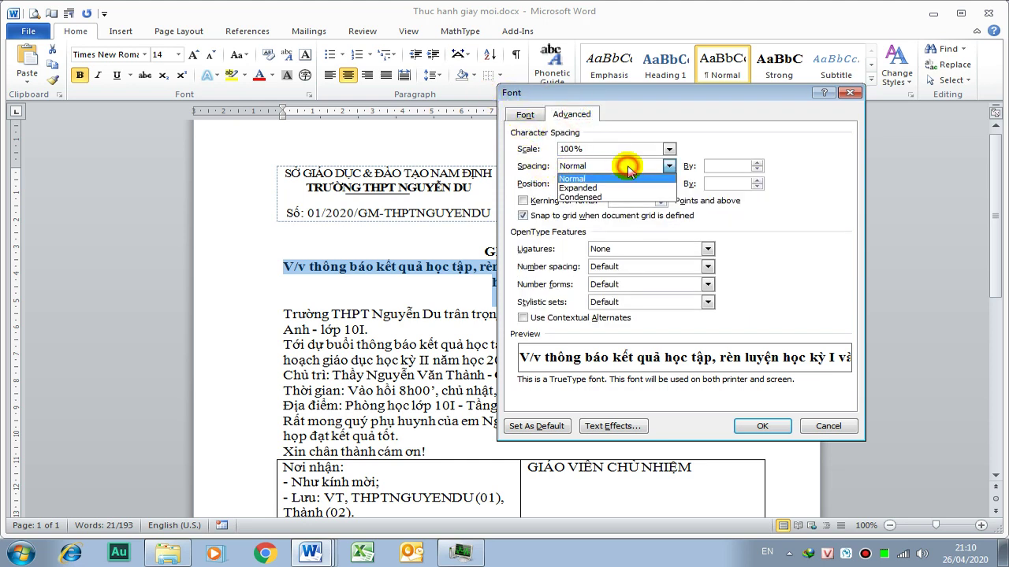
left_click(595, 197)
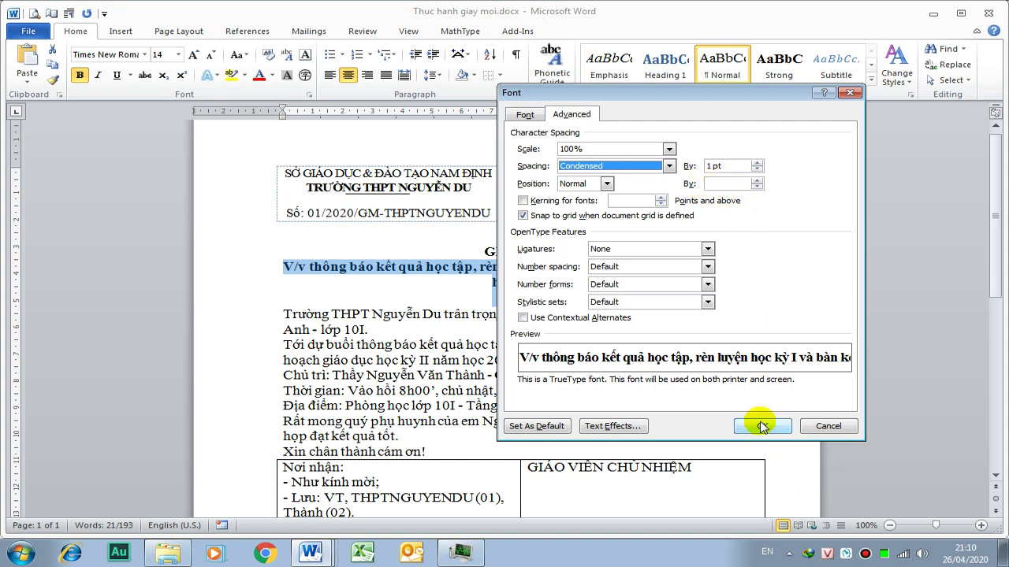
left_click(762, 428)
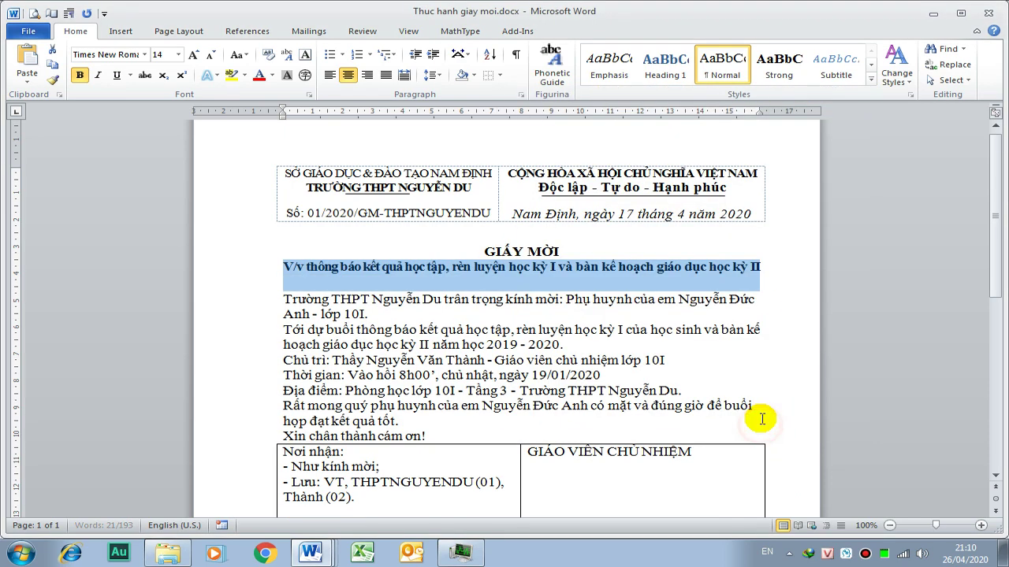
left_click(457, 277)
left_click(118, 32)
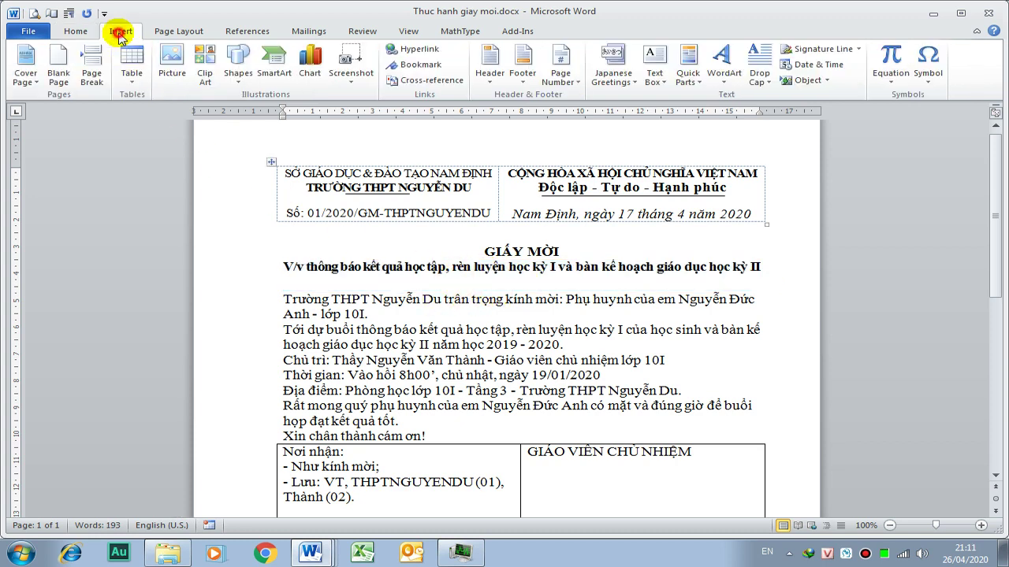
- Draw a short black line centred beneath the V/v subtitle under GIẤY MỜI
left_click(238, 59)
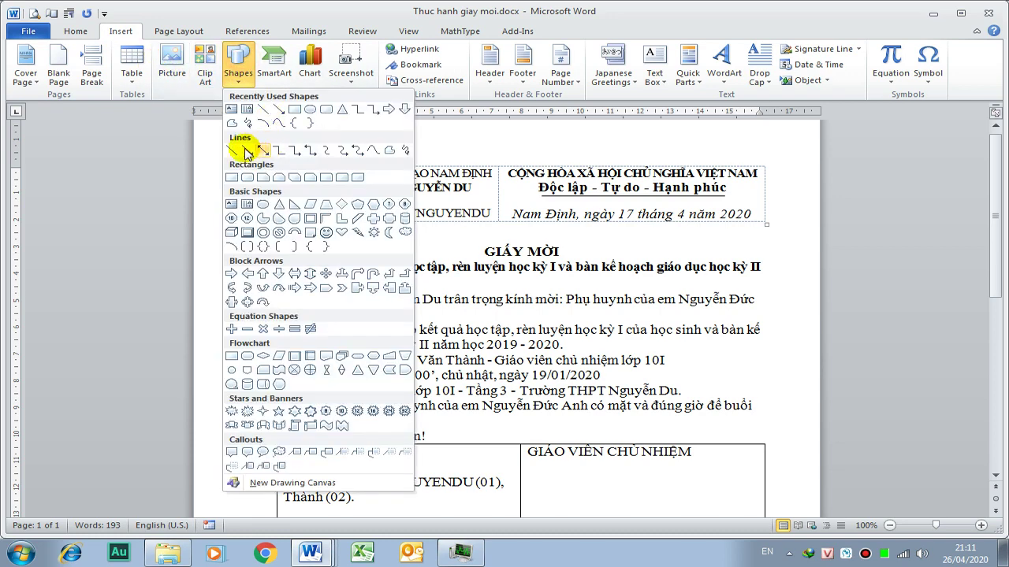
left_click(230, 150)
mouse_move(425, 276)
left_mouse_down()
mouse_move(622, 288)
mouse_move(614, 278)
left_mouse_up()
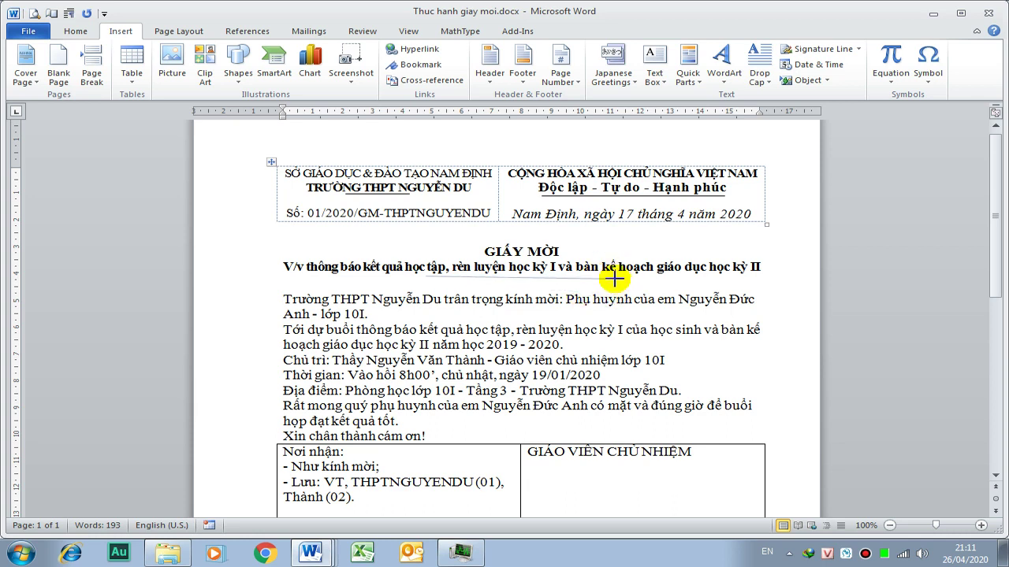
left_click_drag(600, 278, 601, 275)
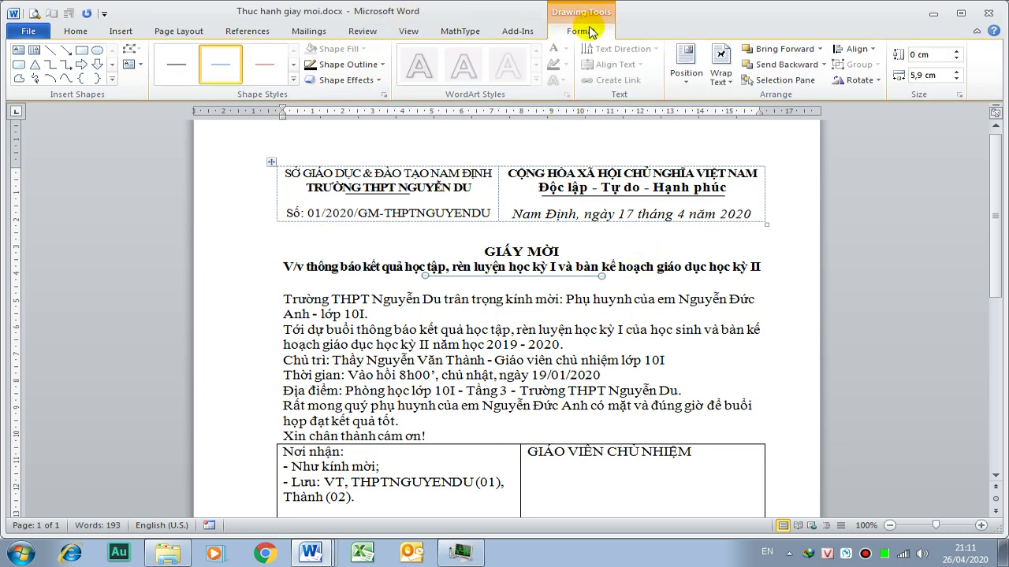
left_click(347, 65)
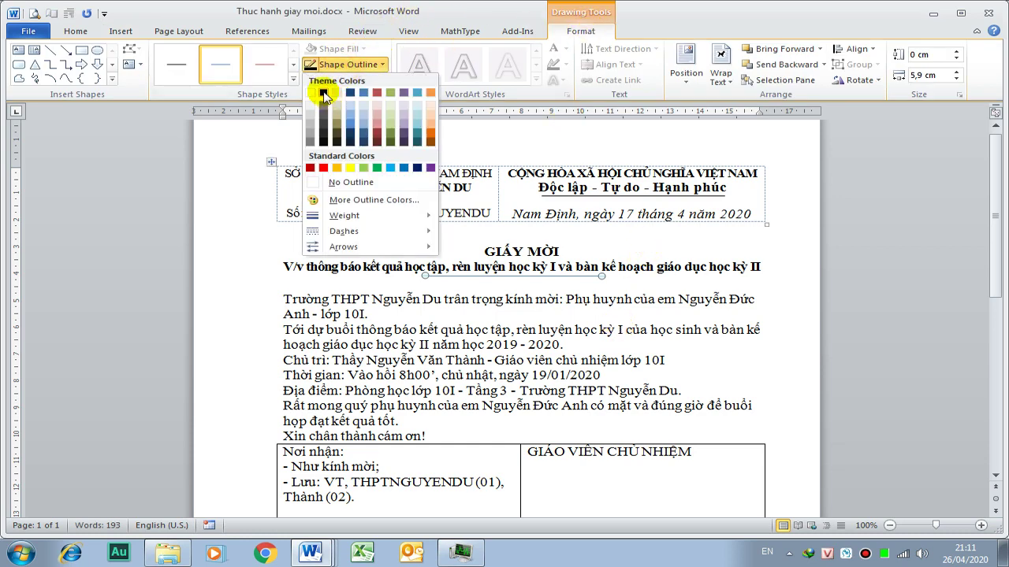
left_click(323, 93)
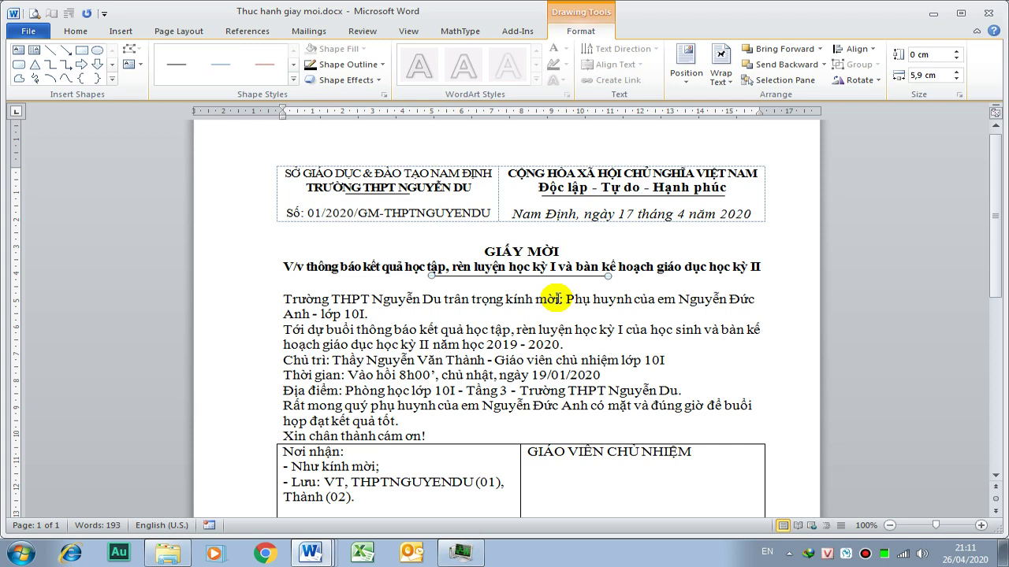
left_click(528, 324)
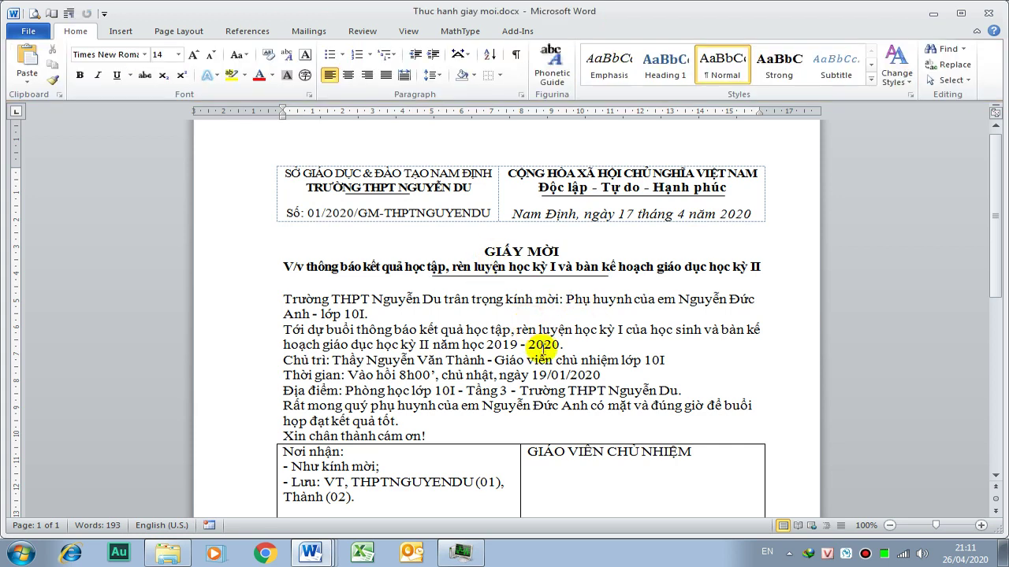
- Save, then justify the body paragraphs with 12 pt spacing before and after
key("ctrl+s")
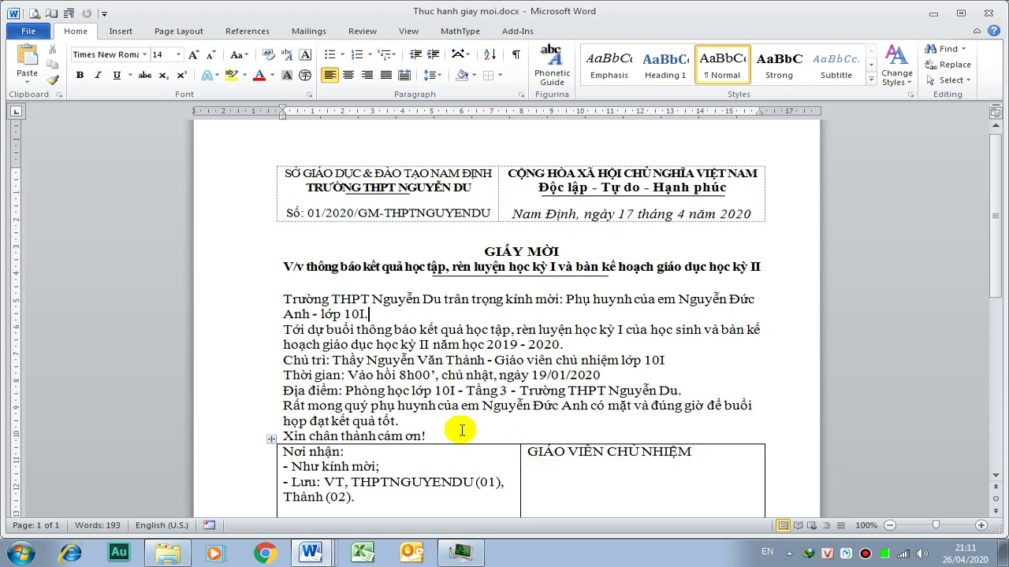
left_click_drag(450, 433, 281, 301)
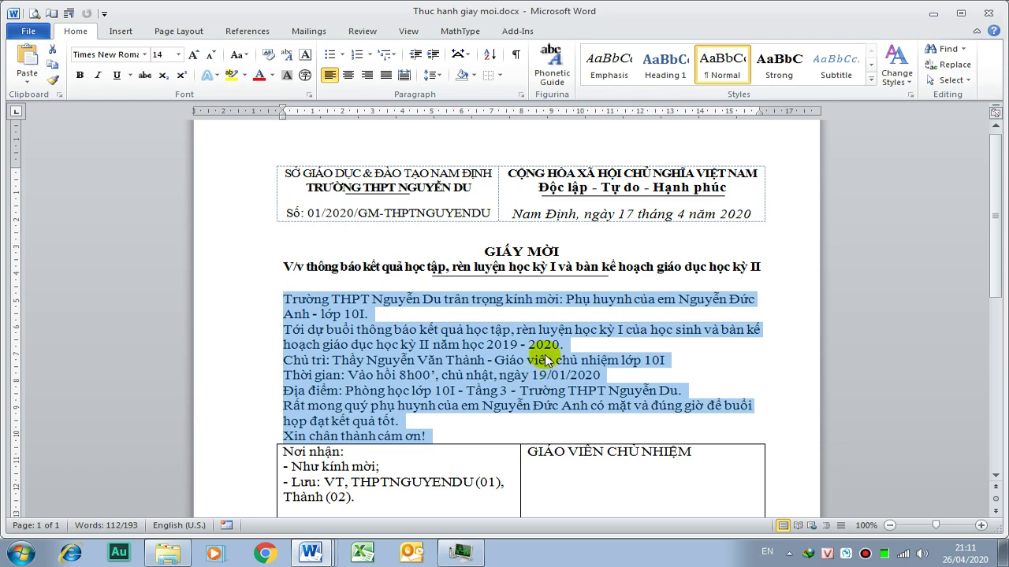
key("alt+o")
key("p")
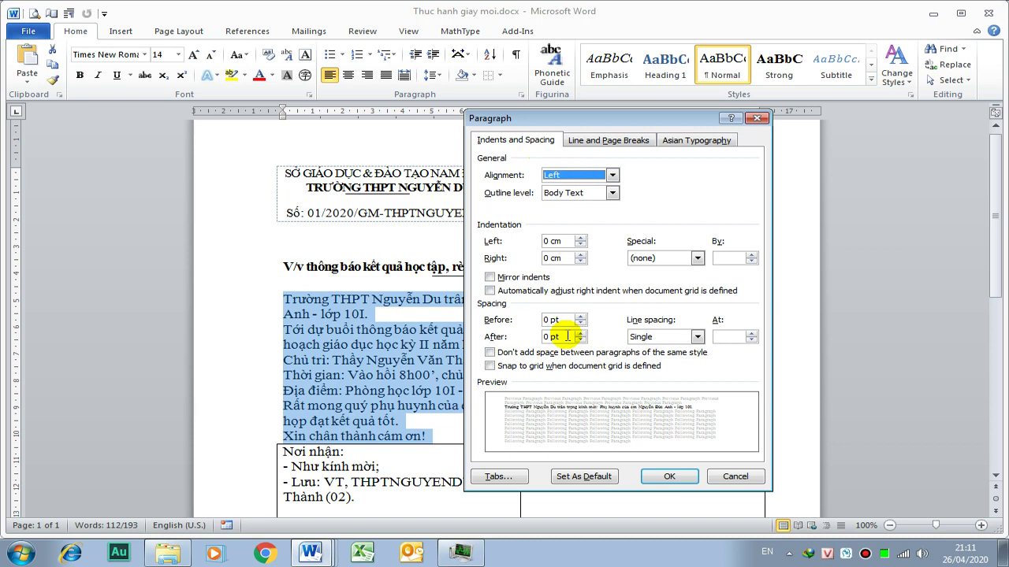
left_click(612, 175)
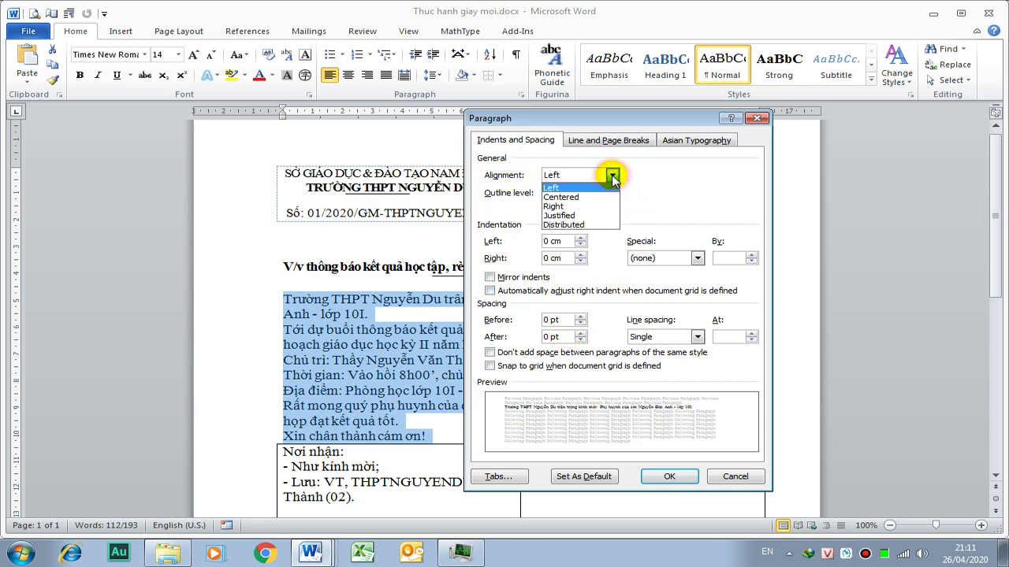
left_click(563, 215)
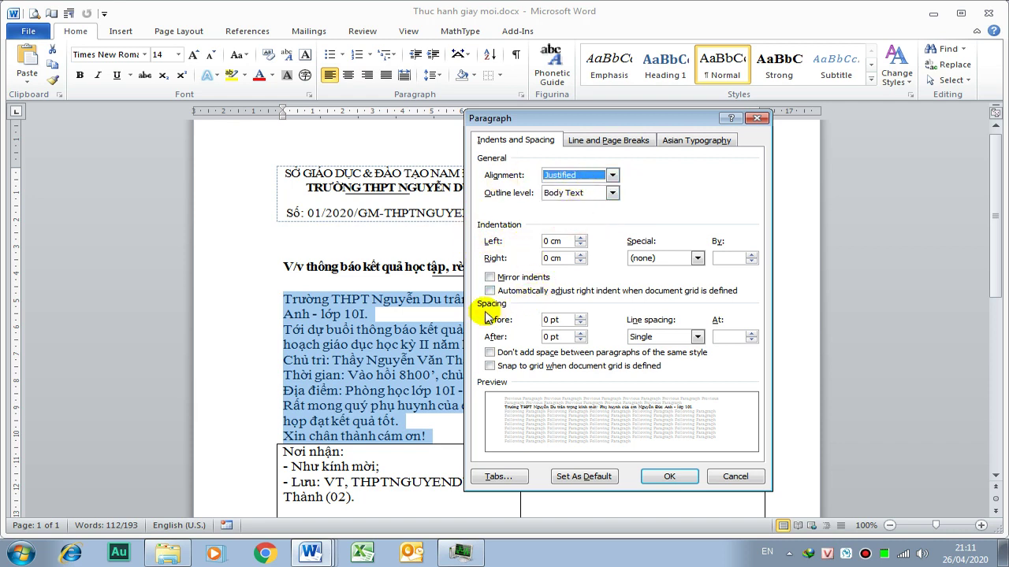
left_click(581, 316)
left_click(581, 316)
left_click(581, 332)
left_click(581, 332)
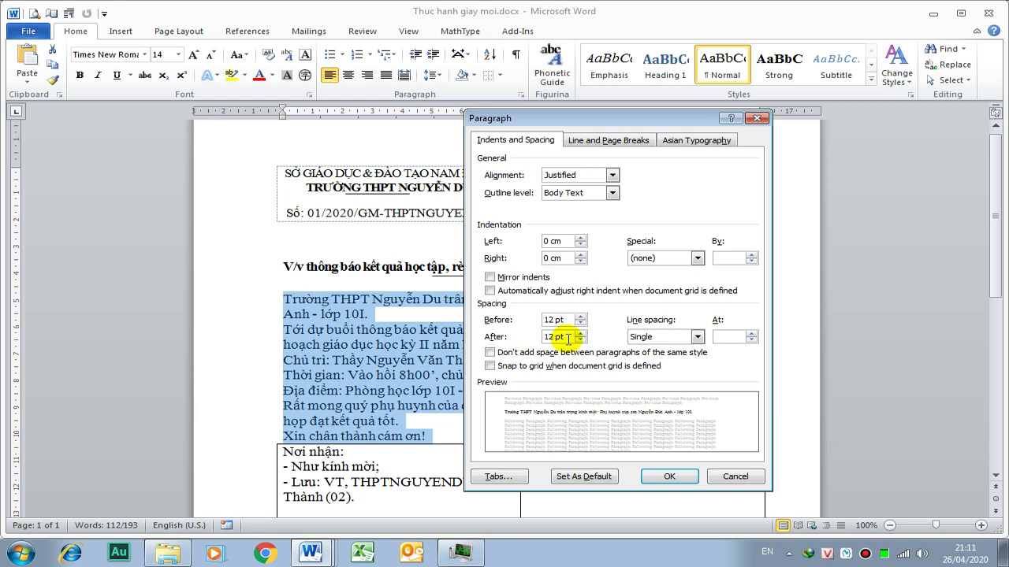
- Give the body paragraphs 1.2 multiple line spacing and a 1 cm first-line indent
left_click(683, 341)
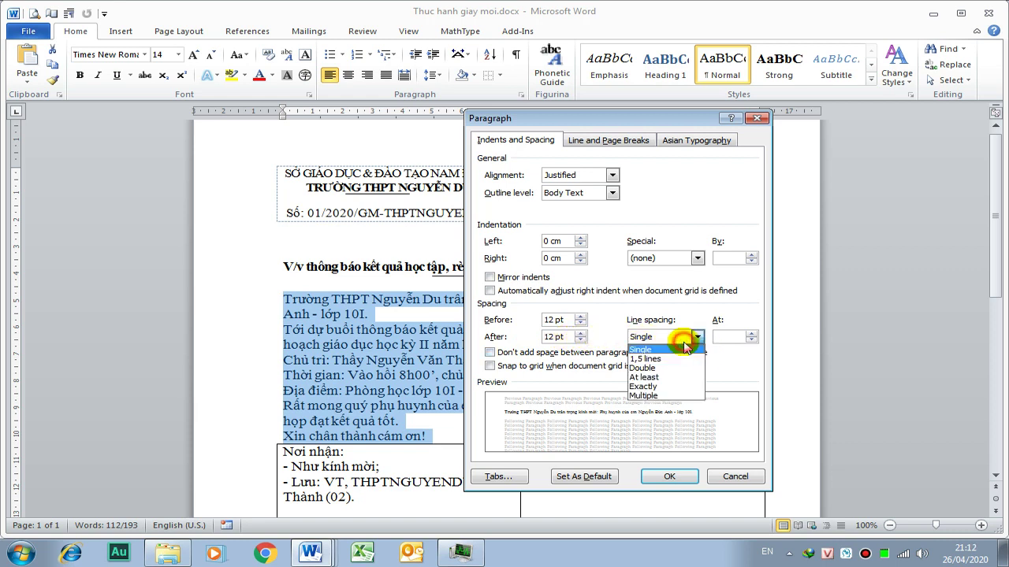
left_click(666, 394)
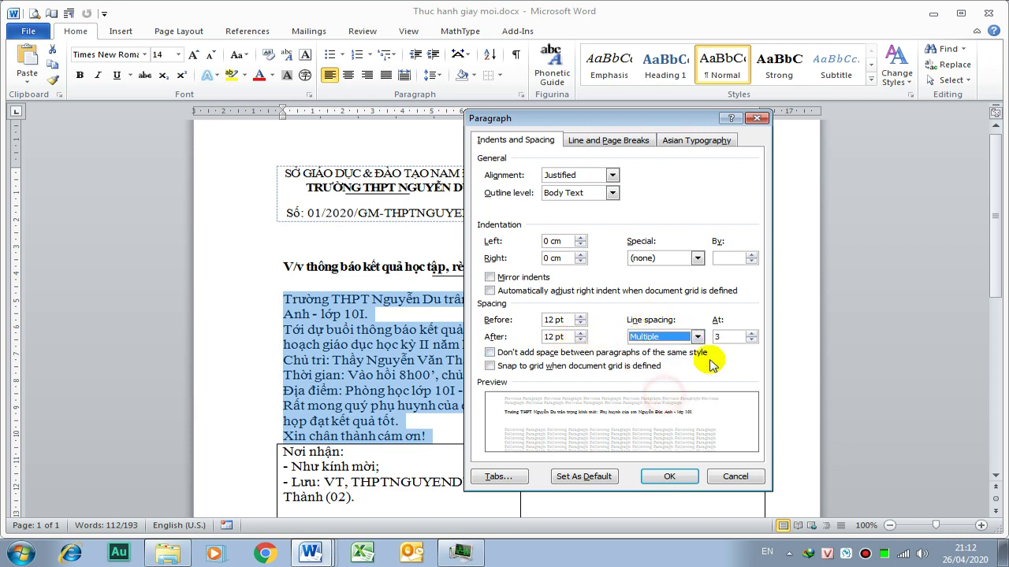
left_click(729, 337)
type("1,2")
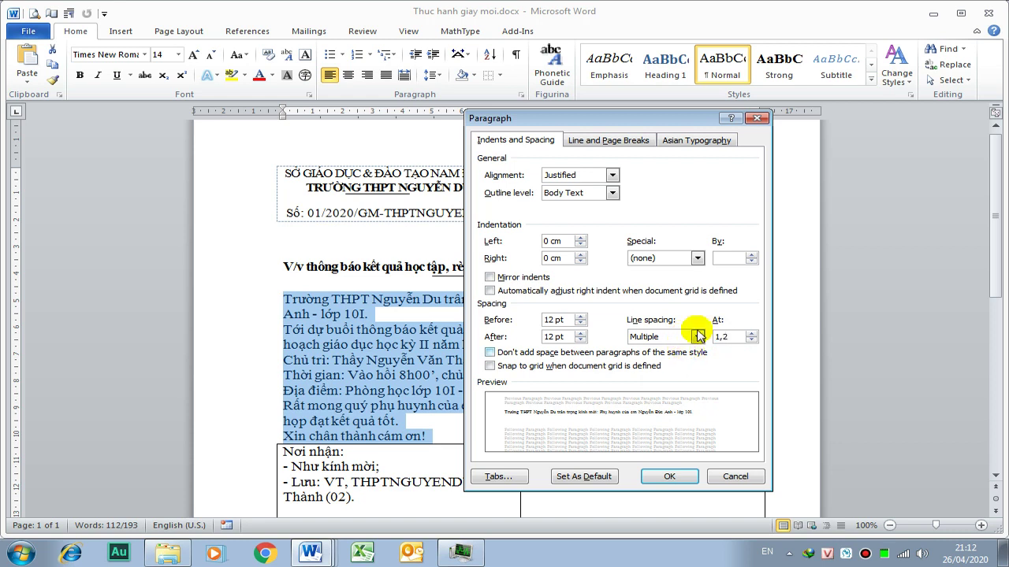
left_click(674, 258)
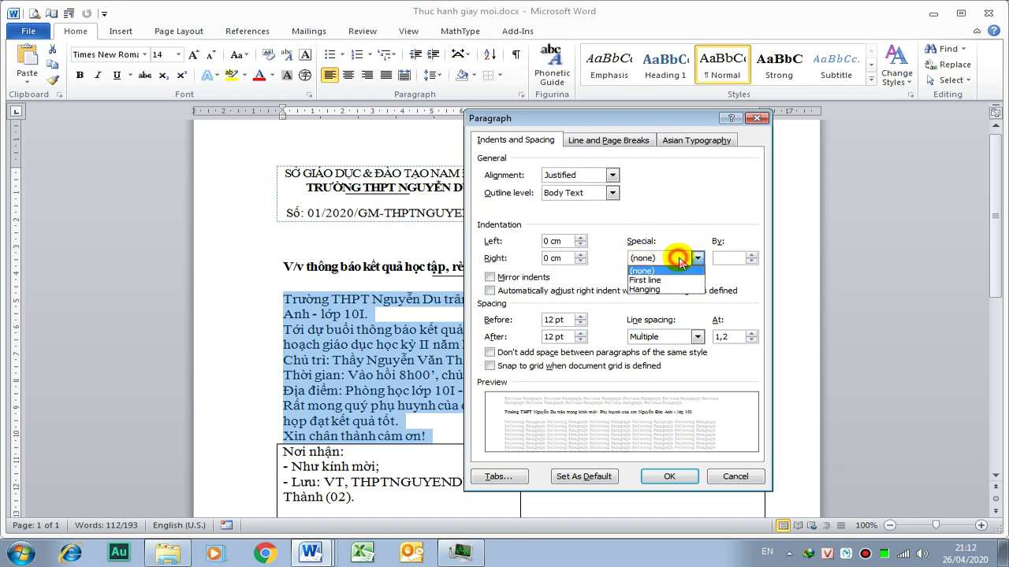
left_click(670, 275)
double_click(733, 258)
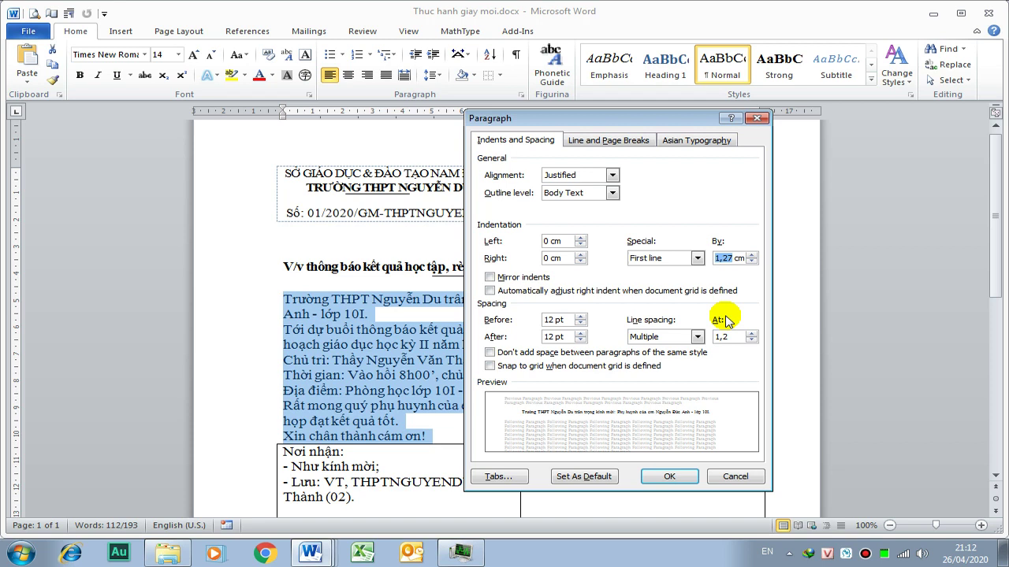
type("1")
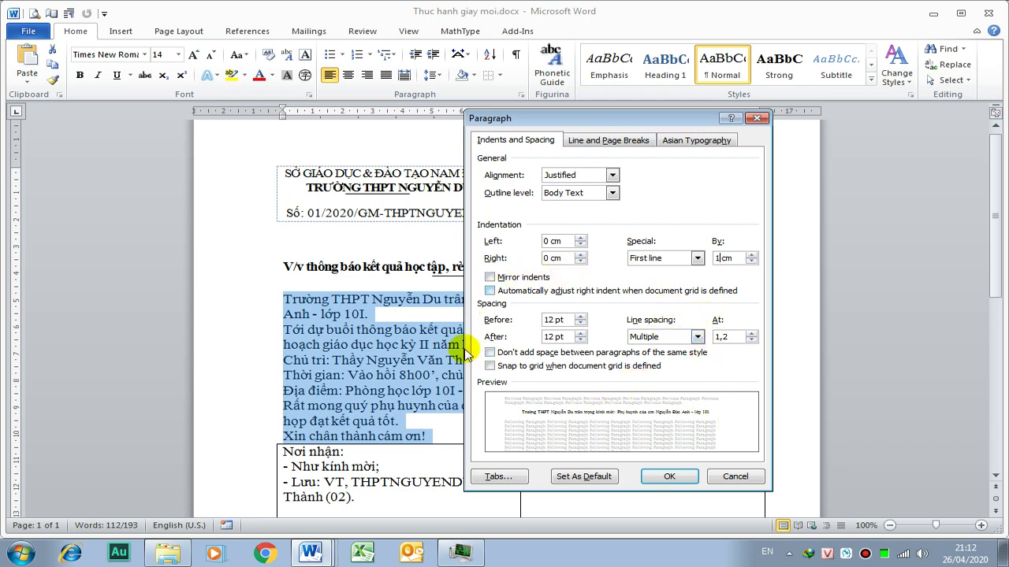
left_click(667, 473)
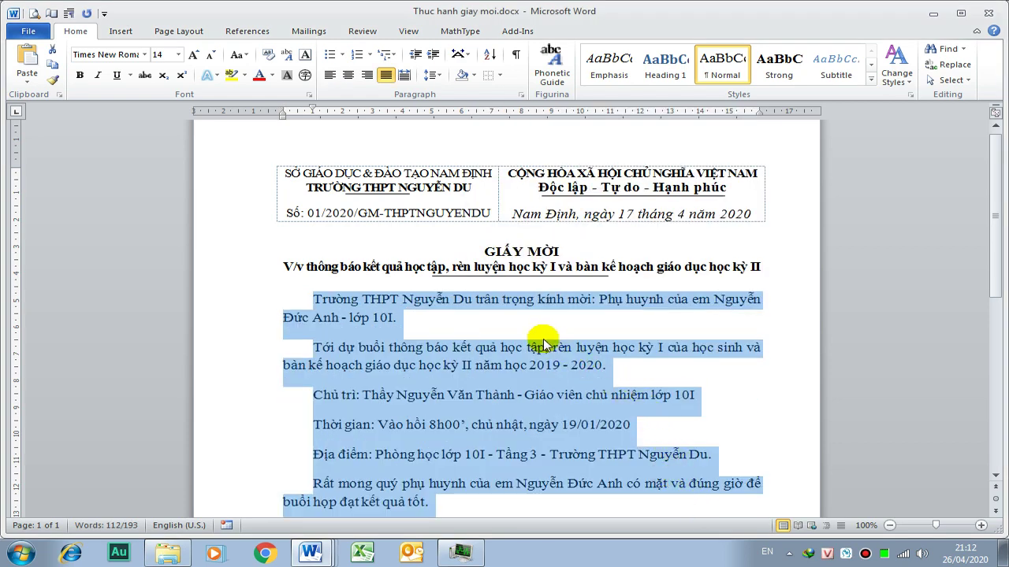
- Select the student's name in the first body paragraph
scroll(543, 340, "down", 1)
left_click(655, 265)
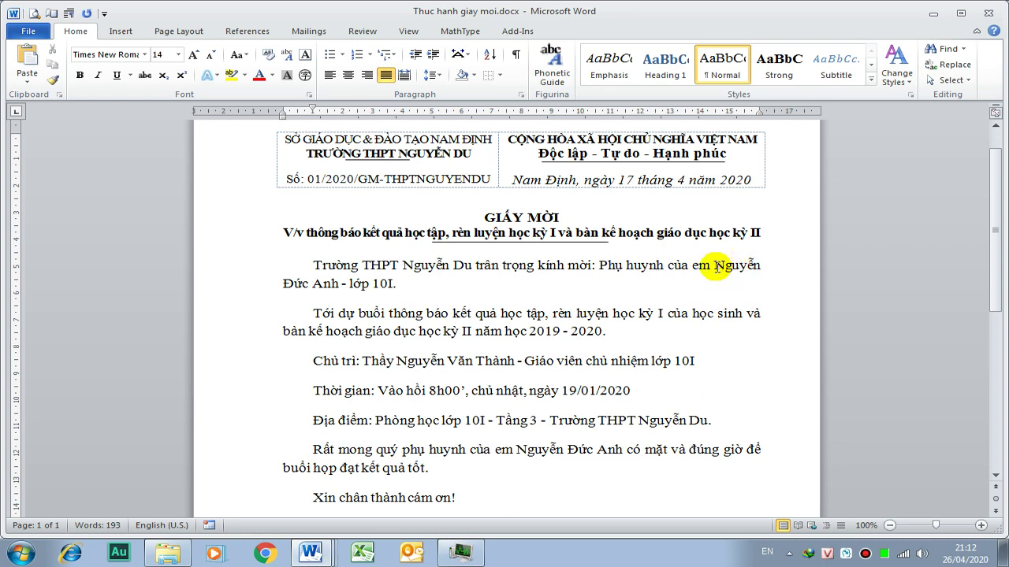
left_click_drag(714, 266, 341, 285)
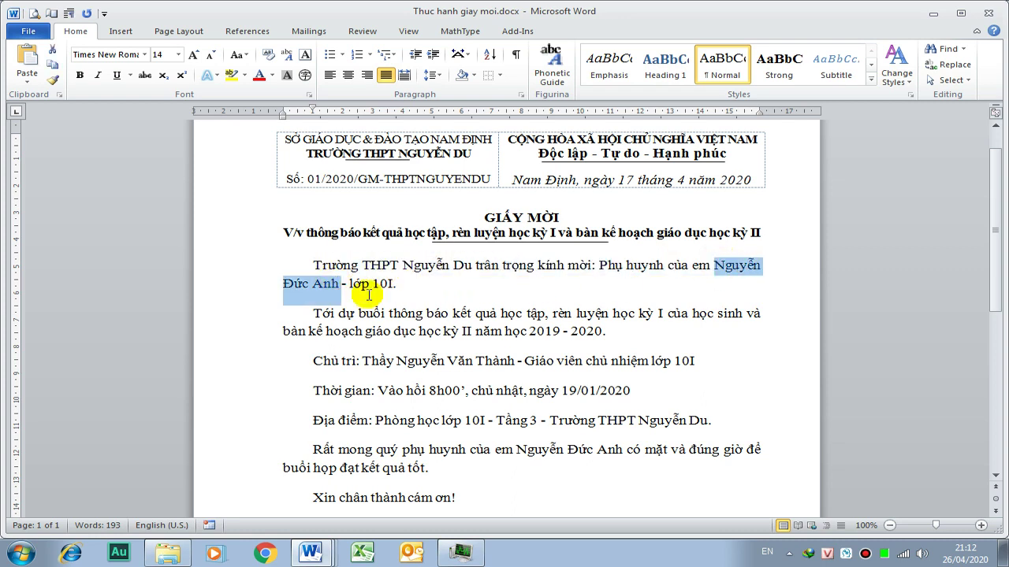
- Make the student's name in the opening paragraph bold
key("ctrl+b")
left_click(577, 314)
scroll(567, 354, "down", 1)
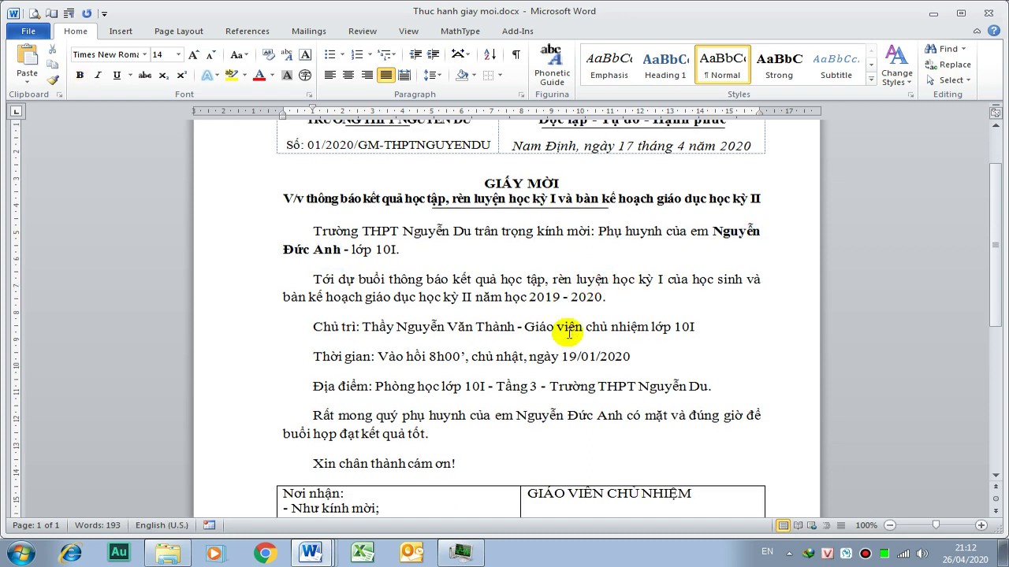
scroll(583, 355, "down", 1)
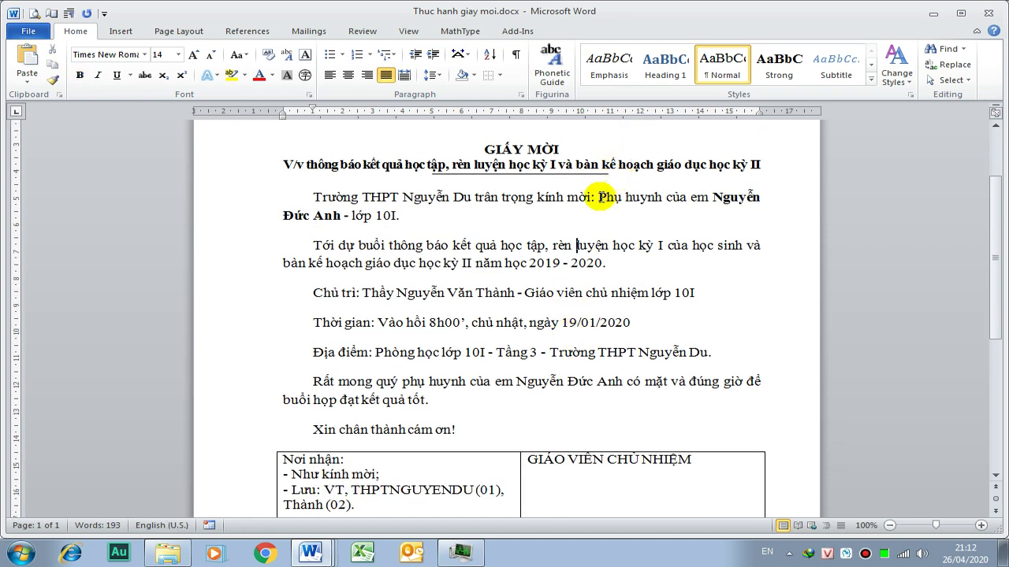
left_click(669, 246)
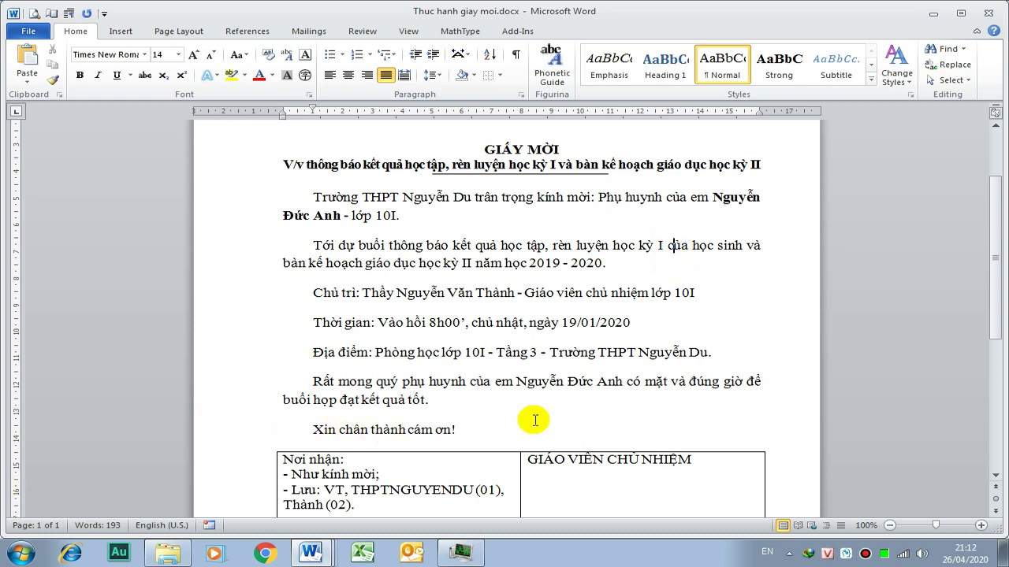
- Save Thuc hanh giay moi.docx and scroll down to the closing table
key("ctrl+s")
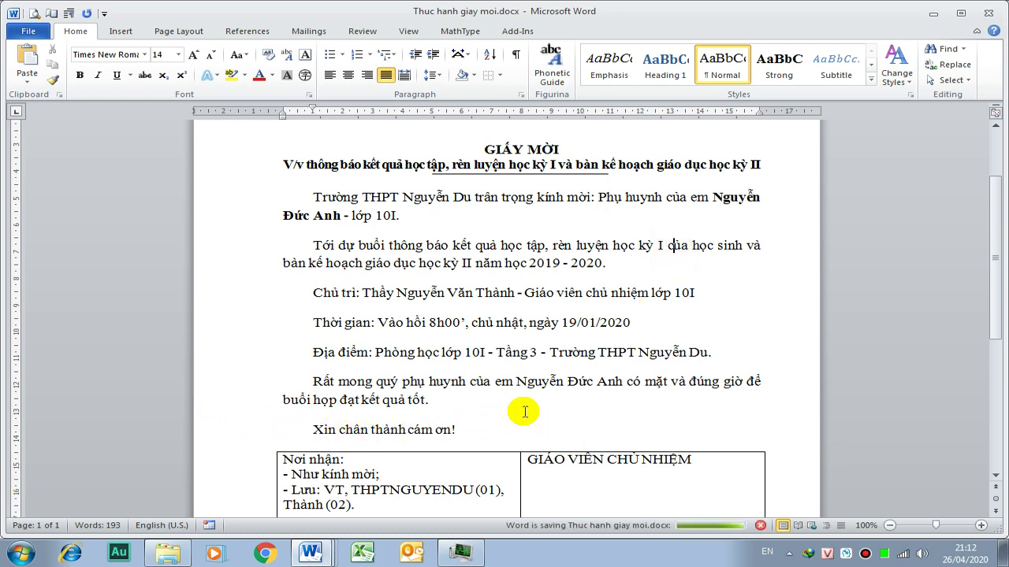
scroll(524, 411, "down", 1)
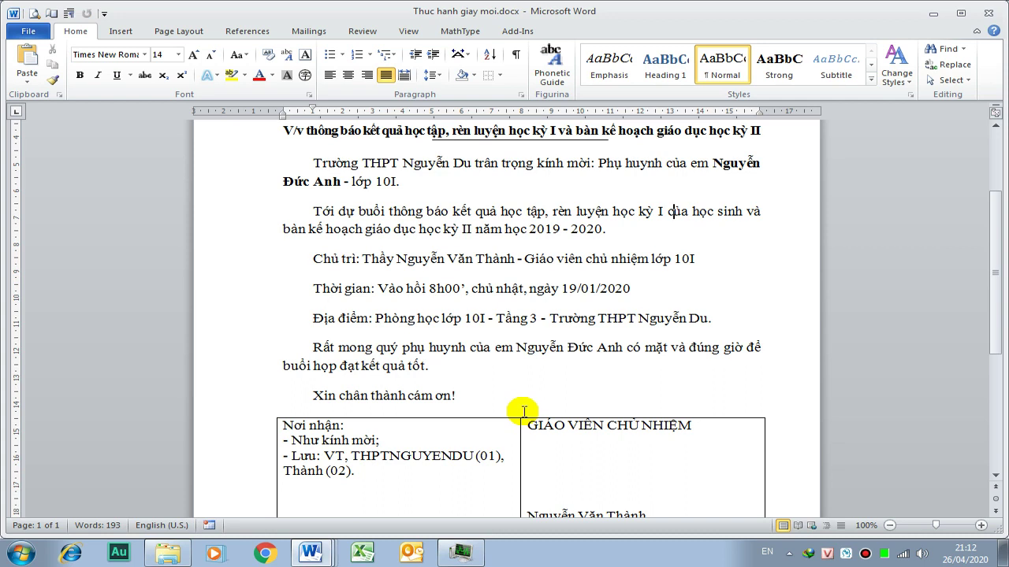
scroll(521, 412, "down", 2)
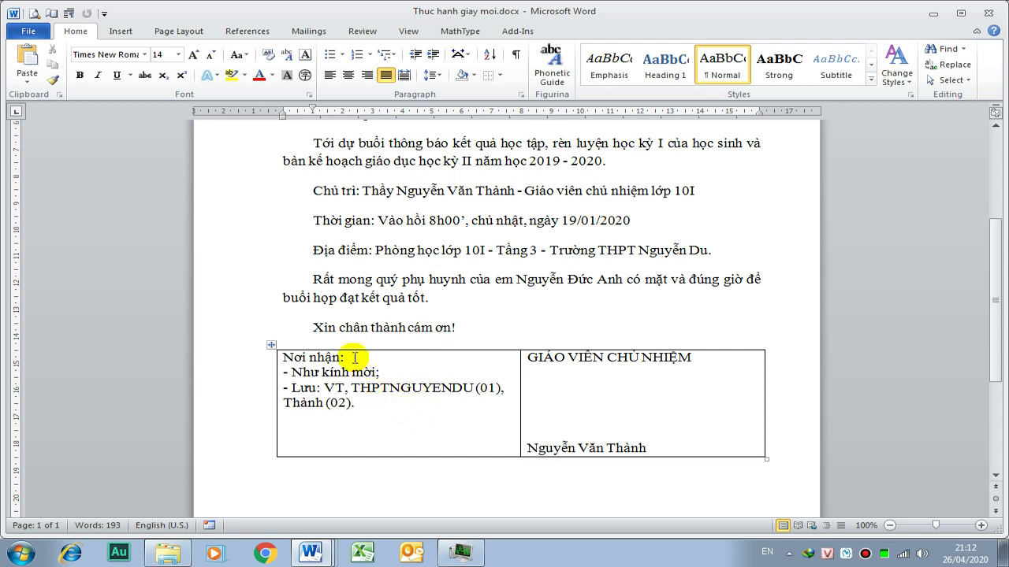
- Make Nơi nhận: bold italic at 12 pt and the recipient lines below it 11 pt
left_click_drag(355, 359, 266, 351)
key("ctrl+b")
key("ctrl+i")
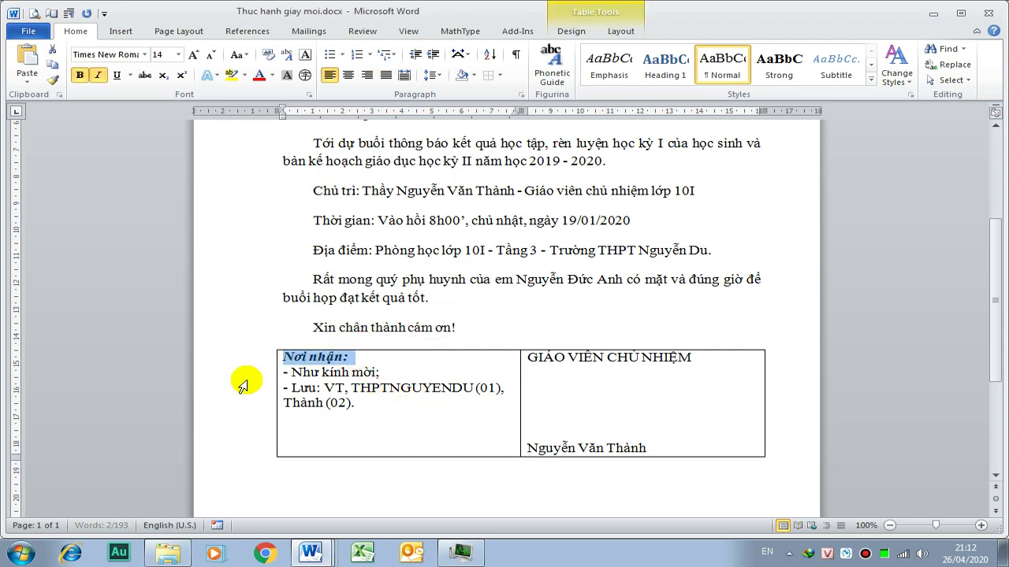
type("1")
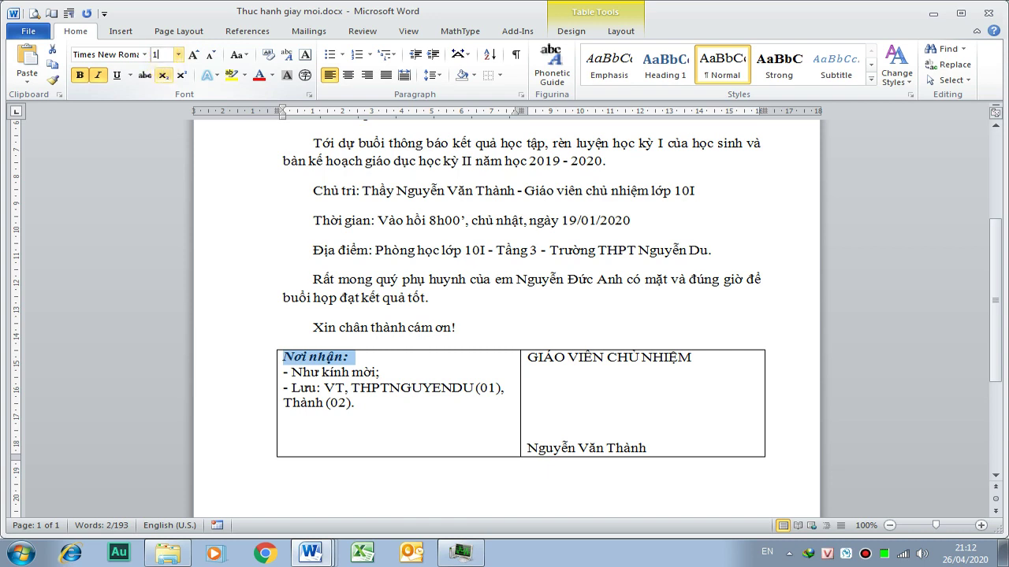
key("Return")
left_click_drag(356, 403, 282, 374)
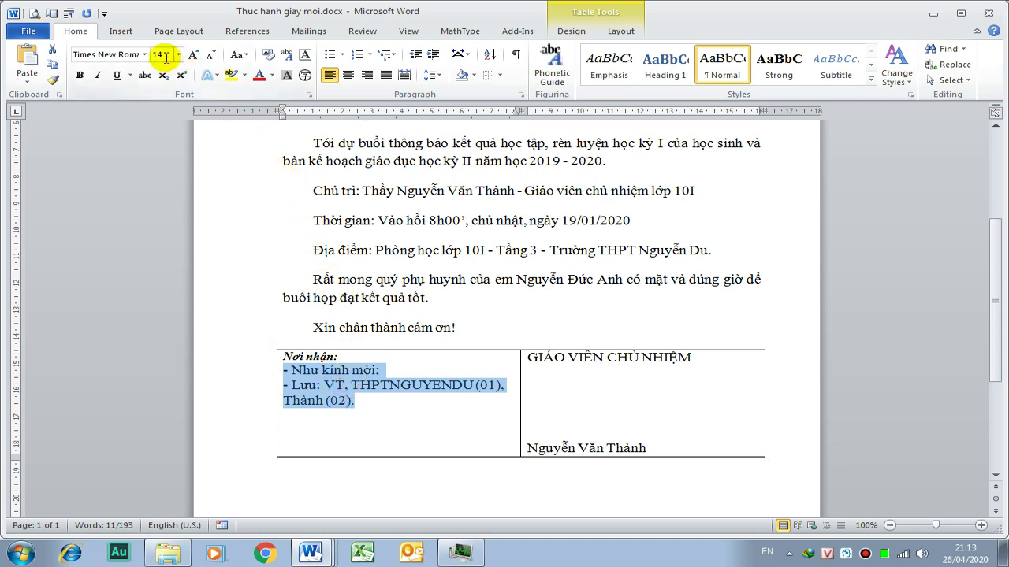
type("11")
key("Return")
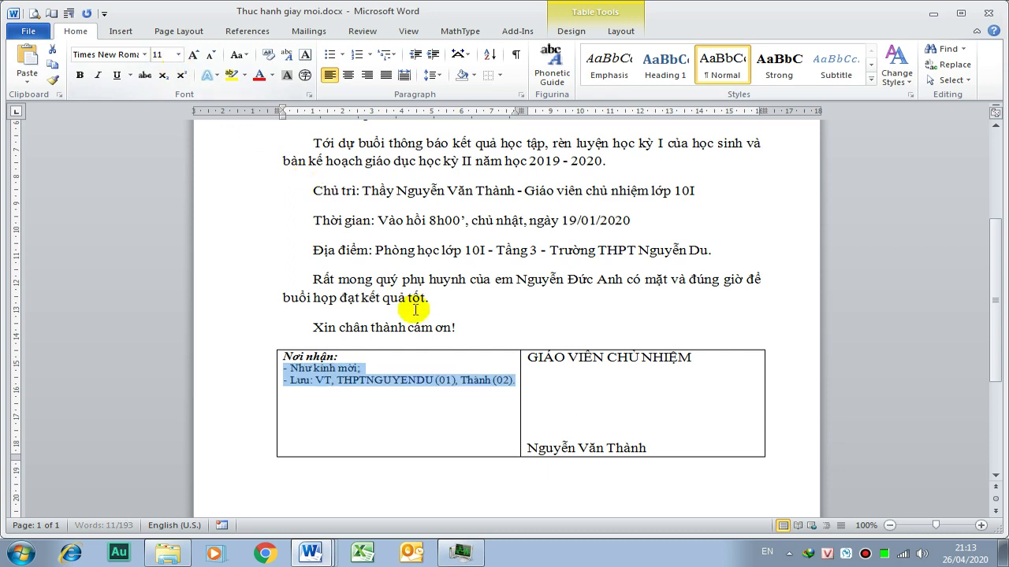
- Make the signature block in the right cell bold and centred
triple_click(586, 385)
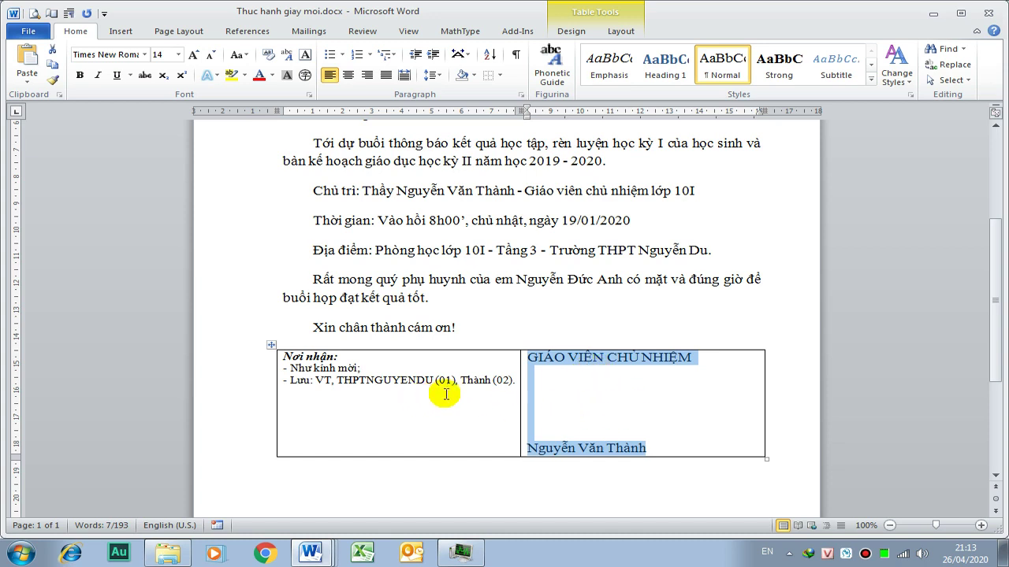
key("ctrl+b")
key("ctrl+e")
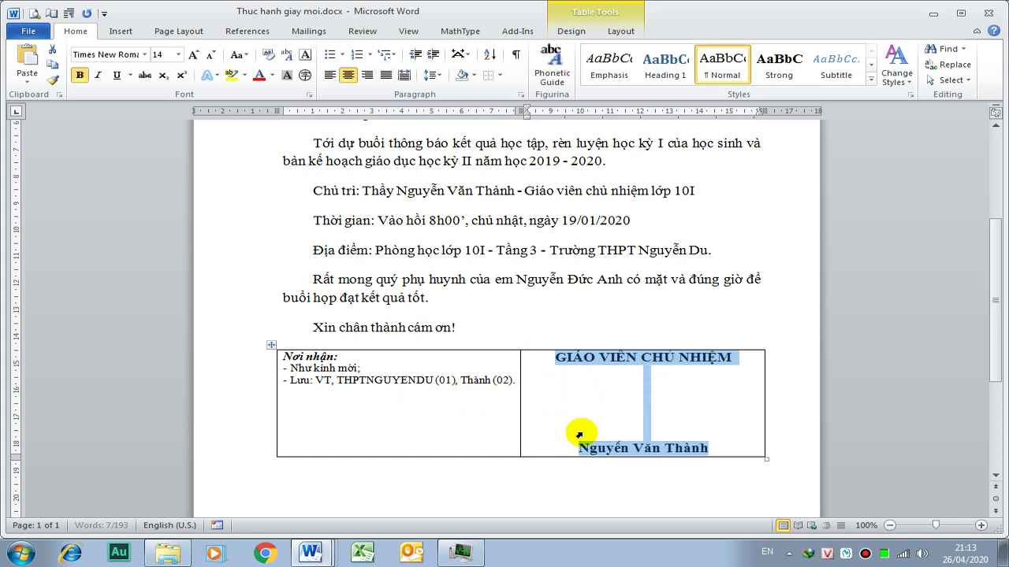
left_click(709, 400)
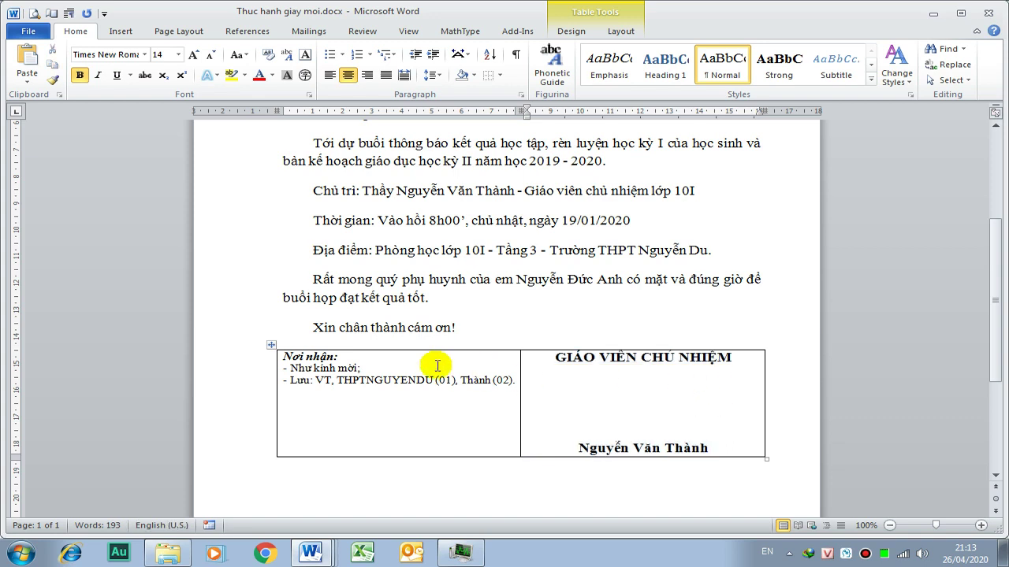
left_click(268, 345)
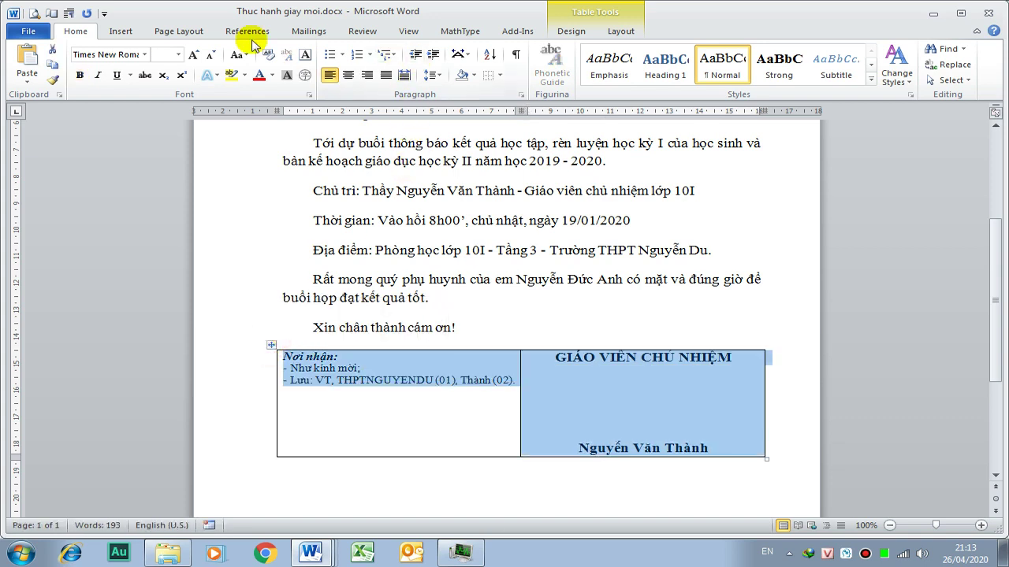
- Remove all borders from the signature table
left_click(499, 75)
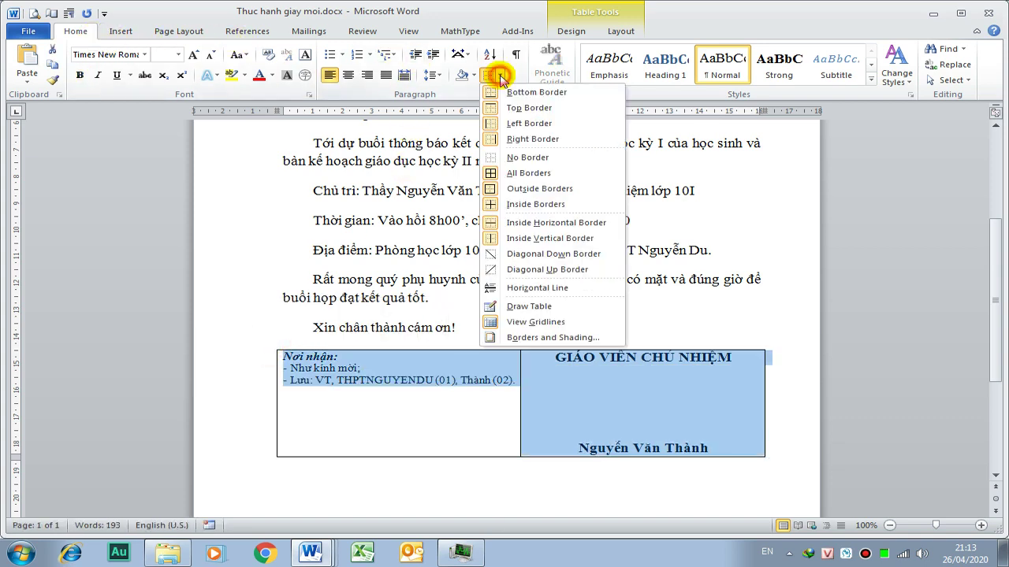
left_click(571, 157)
left_click(489, 412)
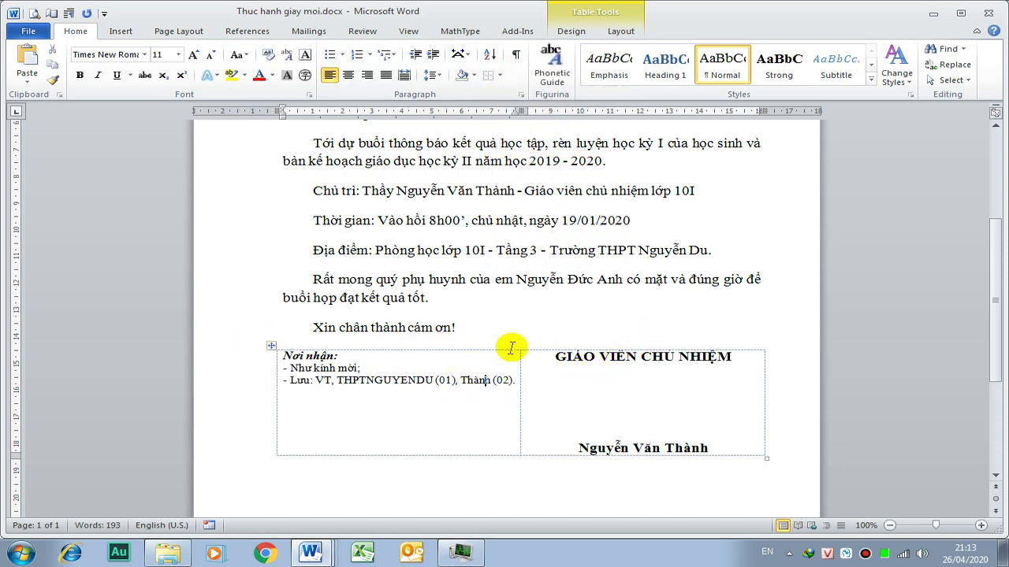
left_click(272, 343)
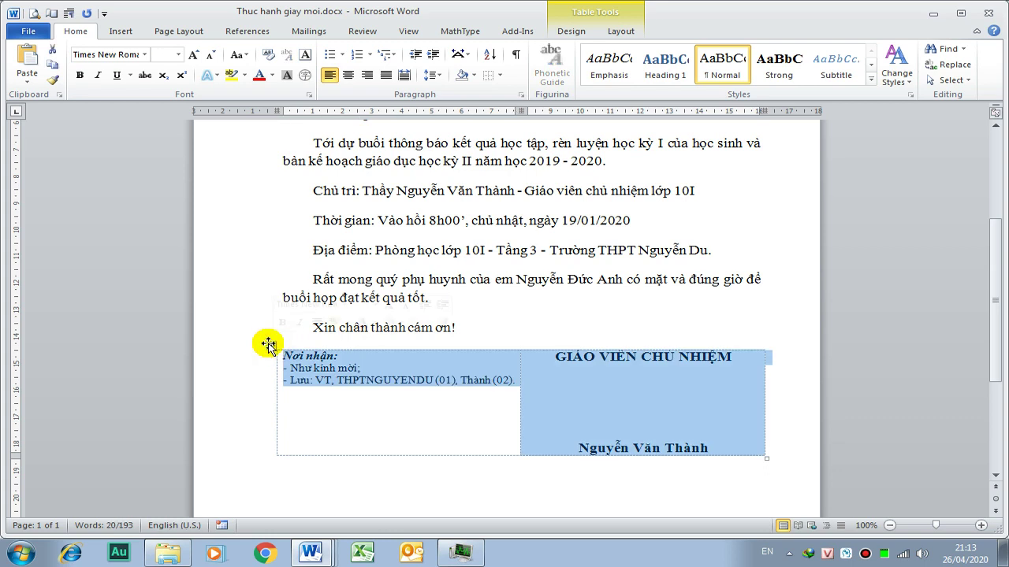
- Set the signature table's cell margins to 0,1 cm top/bottom and 0,15 cm left/right
right_click(342, 364)
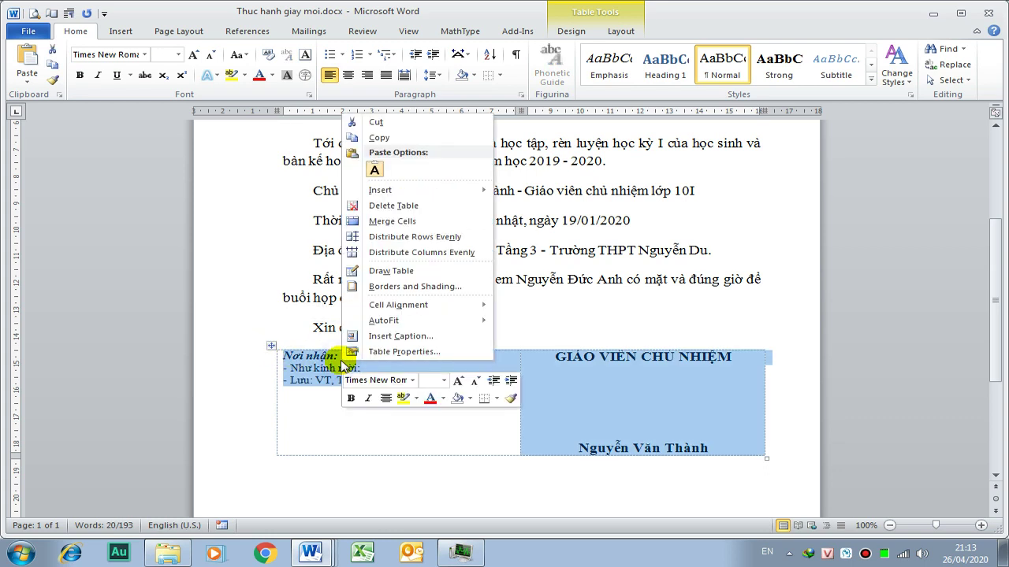
left_click(389, 352)
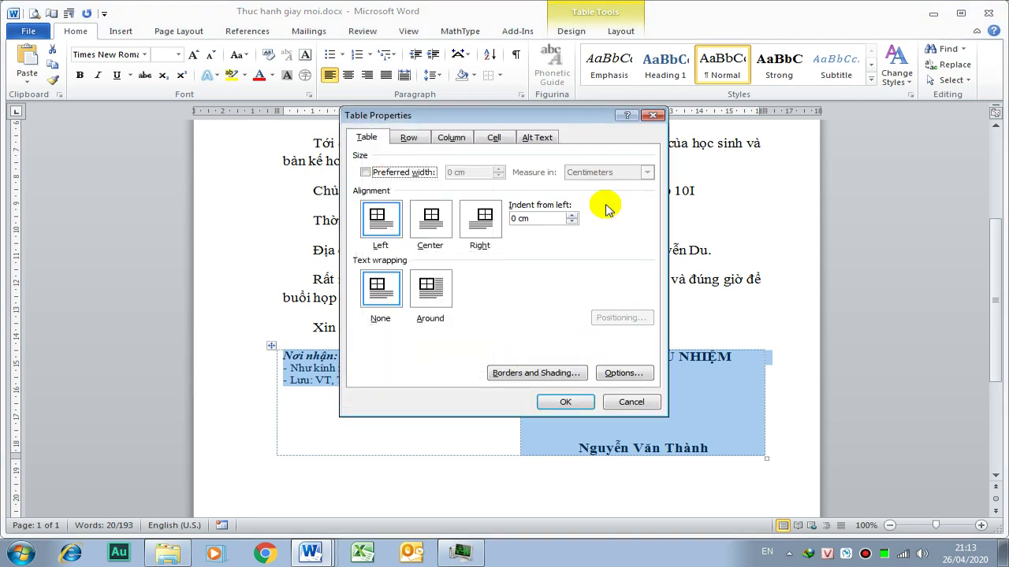
left_click(624, 373)
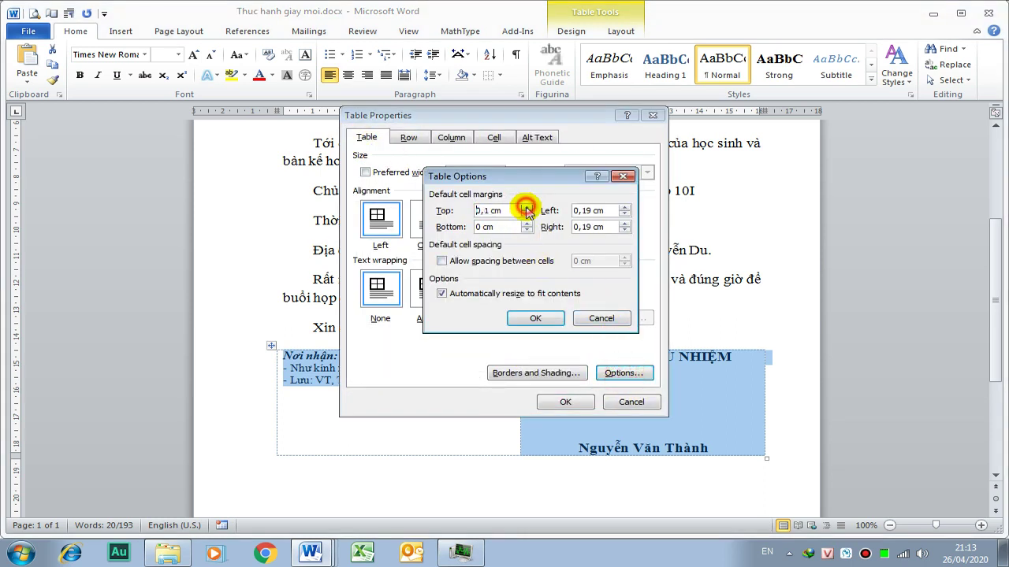
left_click(527, 224)
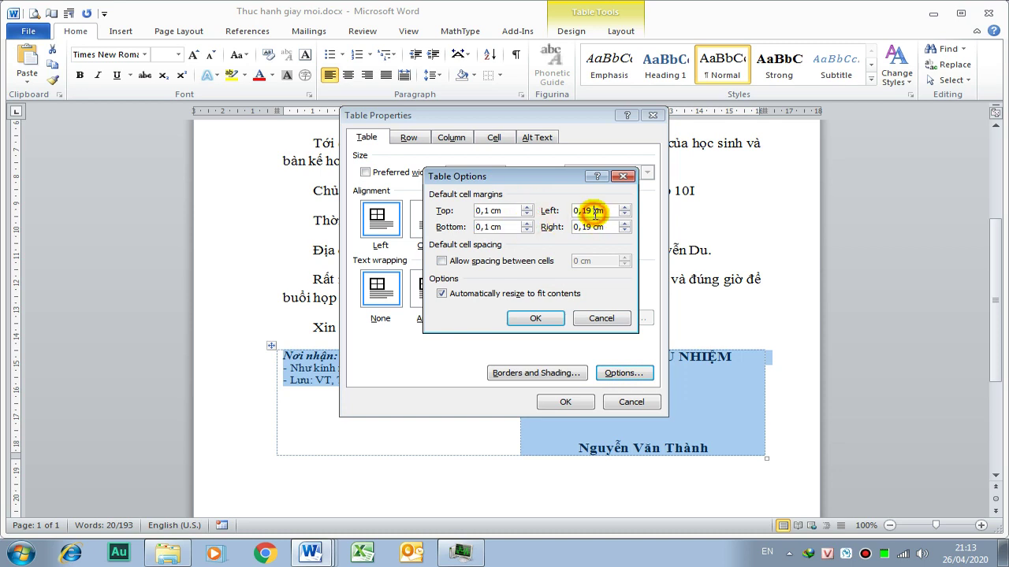
left_click(624, 214)
left_click(624, 230)
left_click(536, 319)
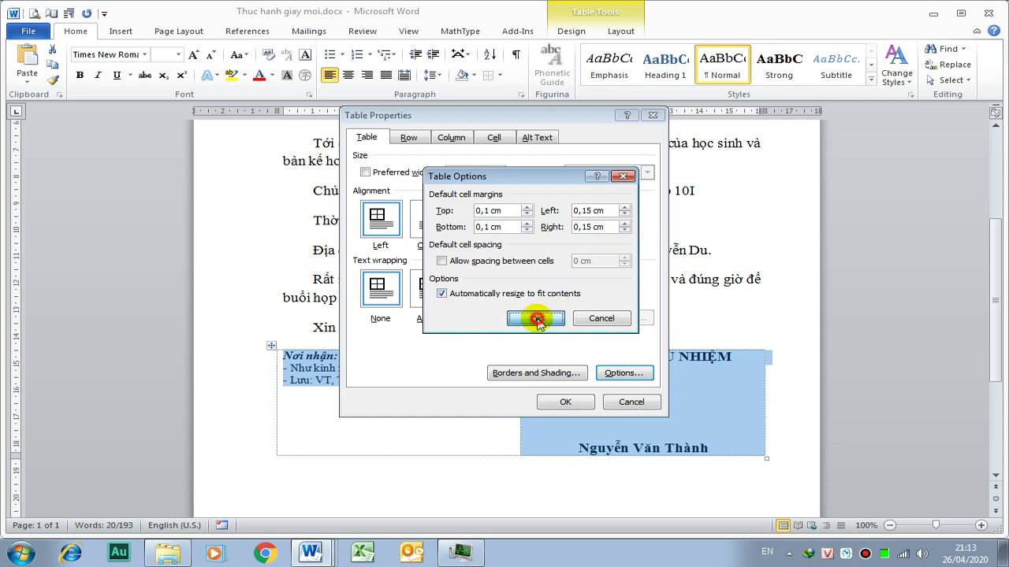
left_click(564, 402)
left_click(575, 403)
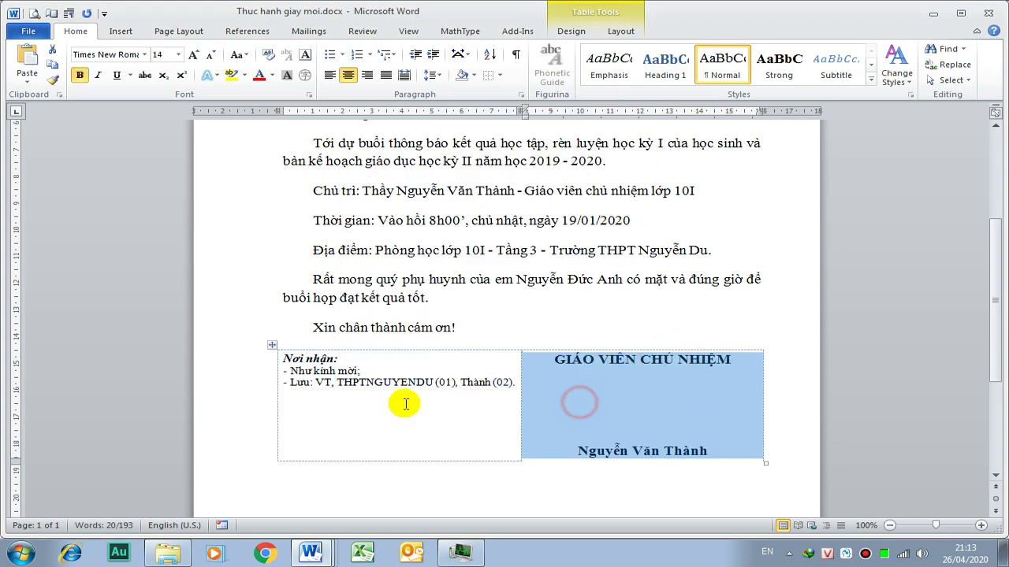
scroll(423, 385, "up", 2)
scroll(355, 276, "up", 3)
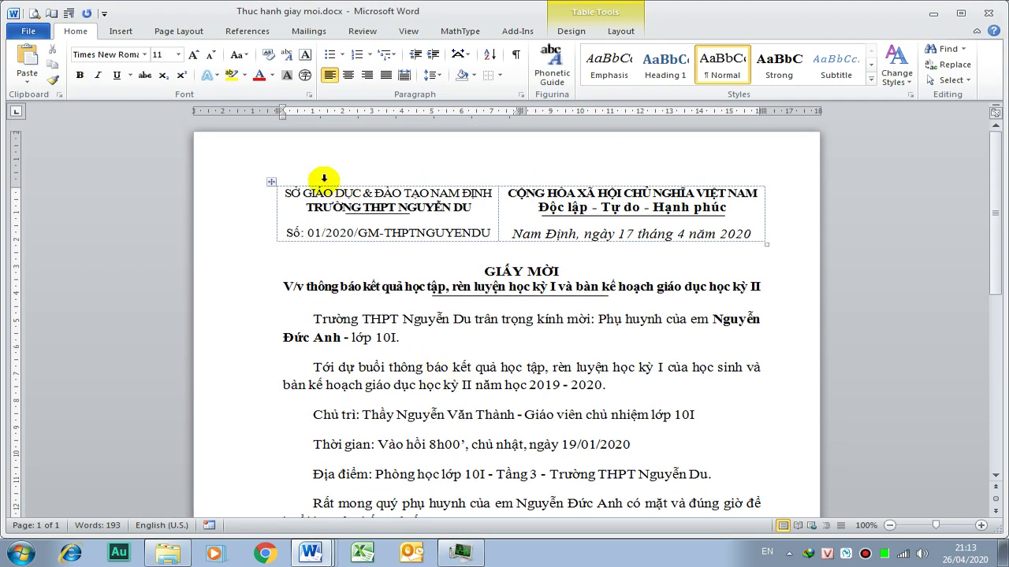
- Set the header table's default cell margins to 0,1 cm on all four sides
left_click(271, 182)
right_click(397, 199)
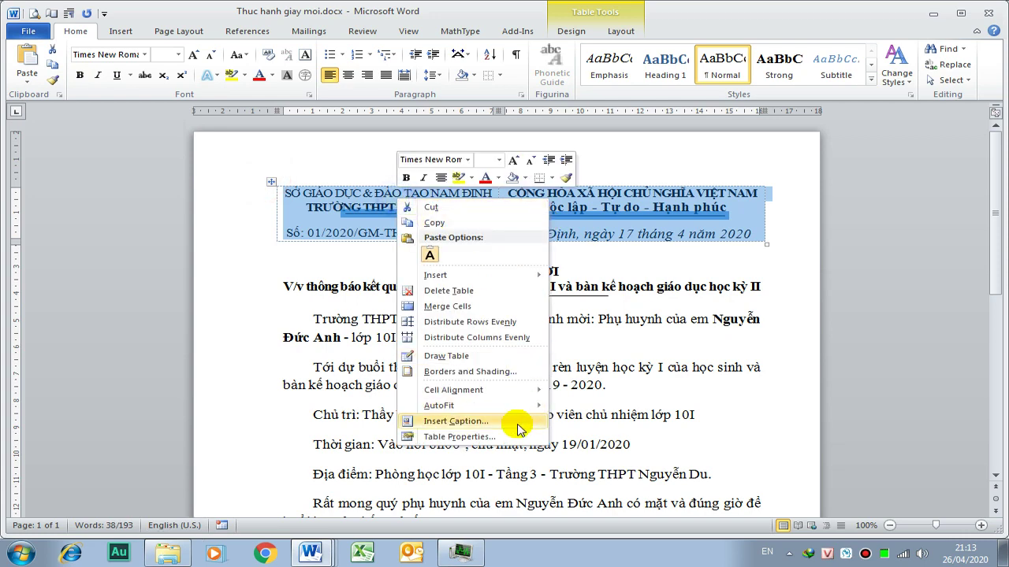
left_click(514, 430)
left_click(642, 373)
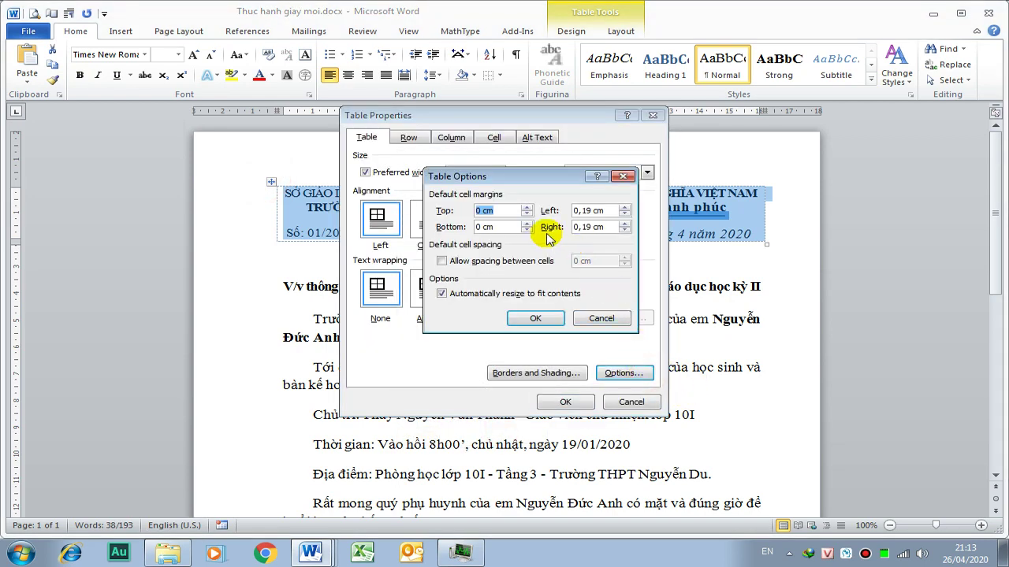
left_click(526, 208)
left_click(525, 224)
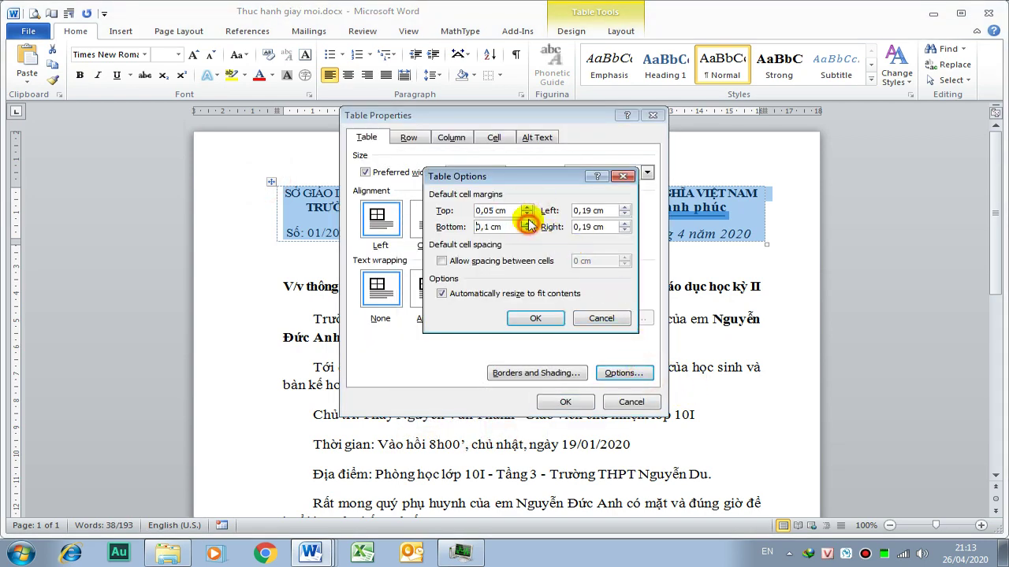
left_click(525, 208)
left_click(622, 213)
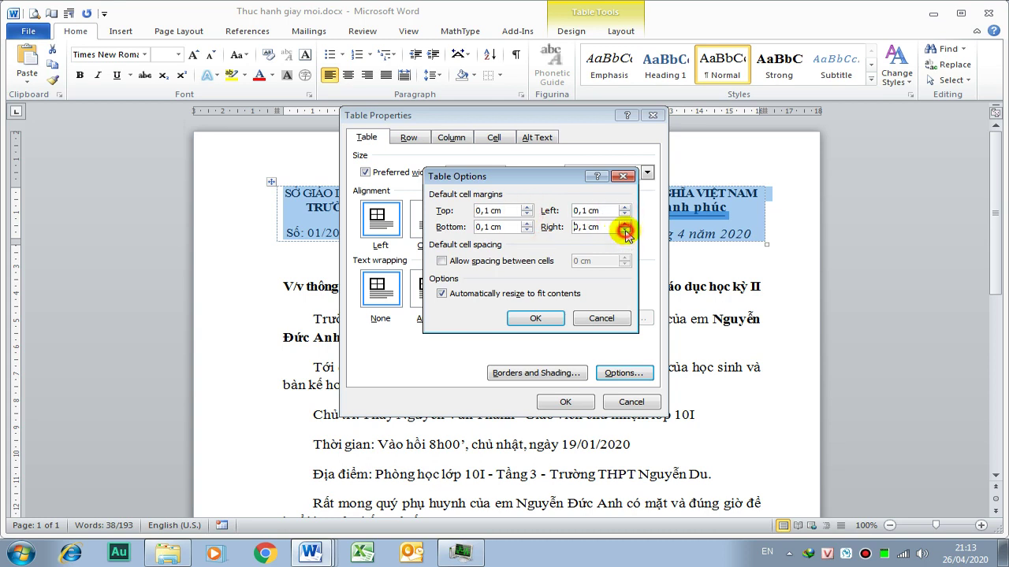
left_click(536, 318)
left_click(565, 402)
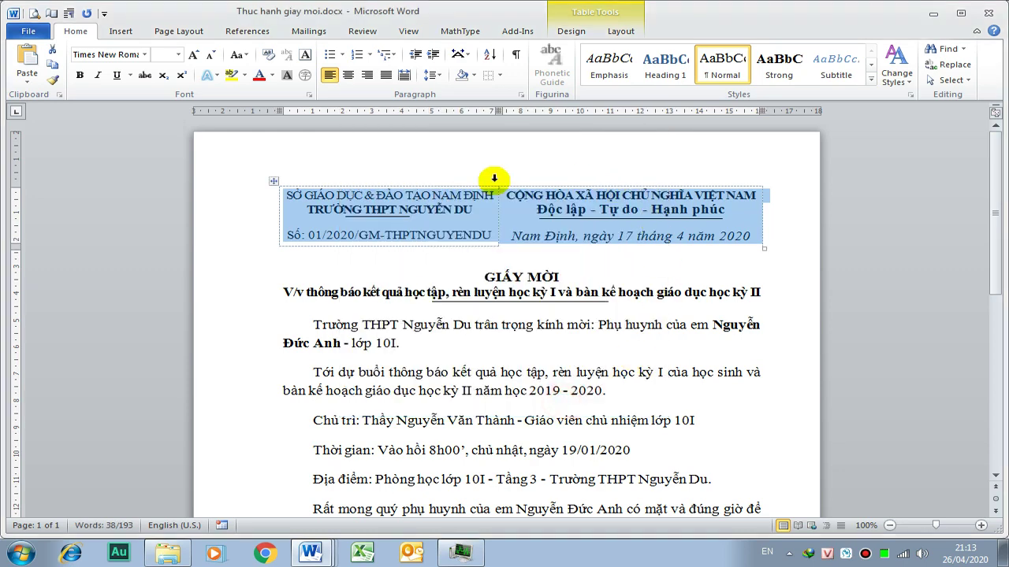
left_click(443, 211)
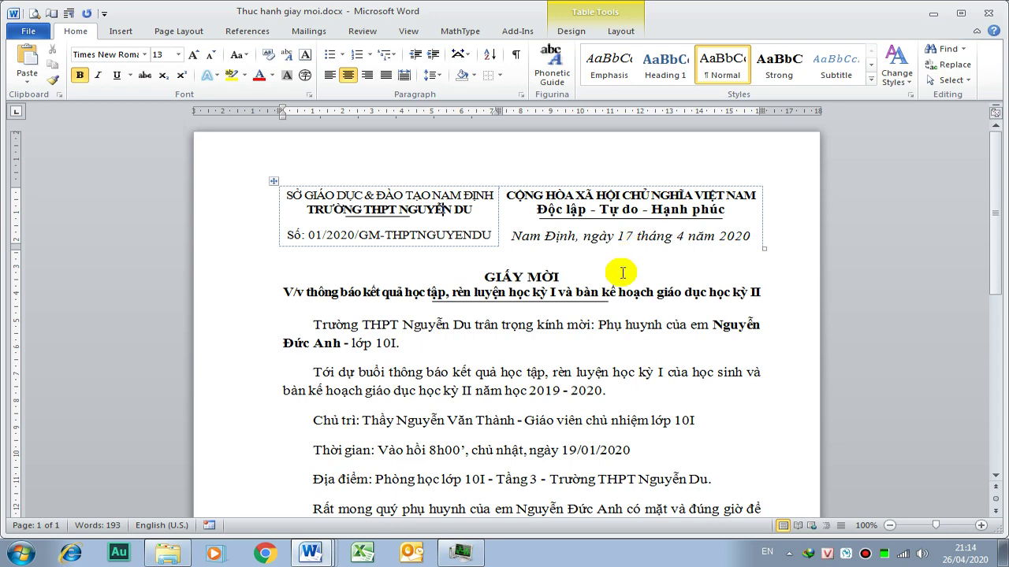
- Save Thuc hanh giay moi.docx with the updated table margins
scroll(623, 273, "down", 1)
scroll(604, 203, "down", 4)
scroll(585, 226, "down", 3)
scroll(585, 288, "down", 1)
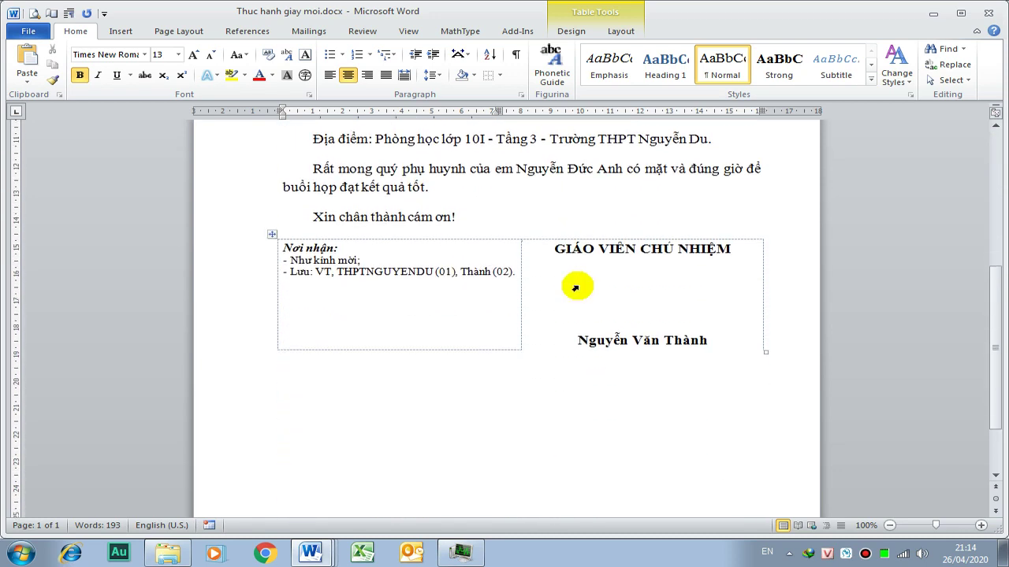
key("ctrl+s")
- Return to the top of the letter and list the open Word documents from the taskbar
scroll(605, 371, "up", 2)
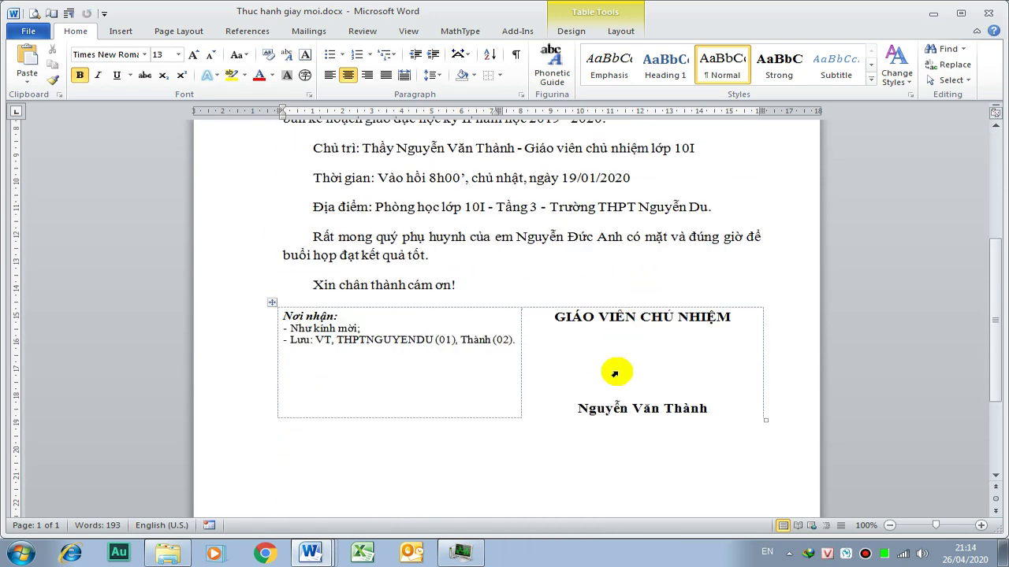
scroll(607, 368, "up", 3)
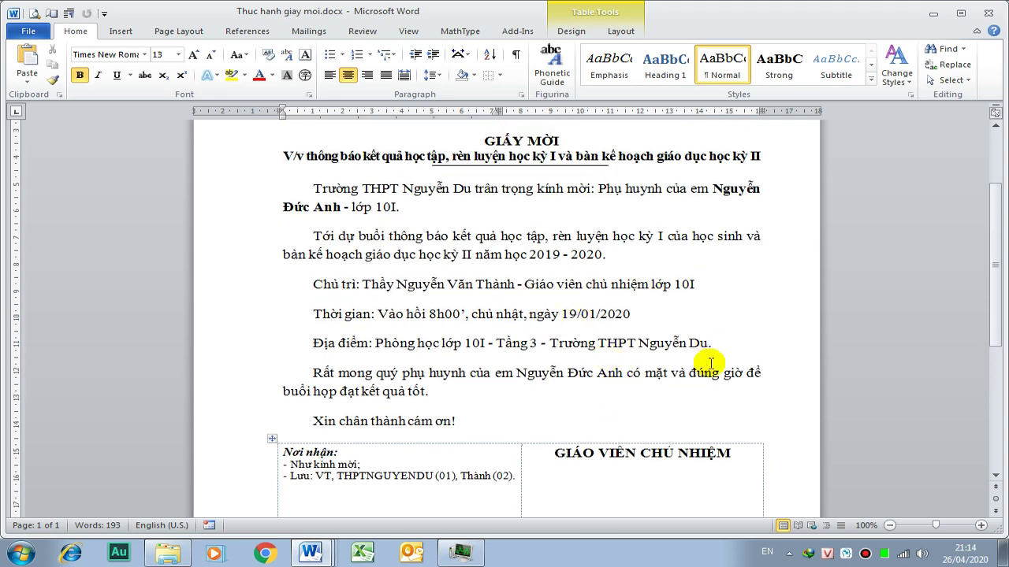
scroll(707, 367, "up", 2)
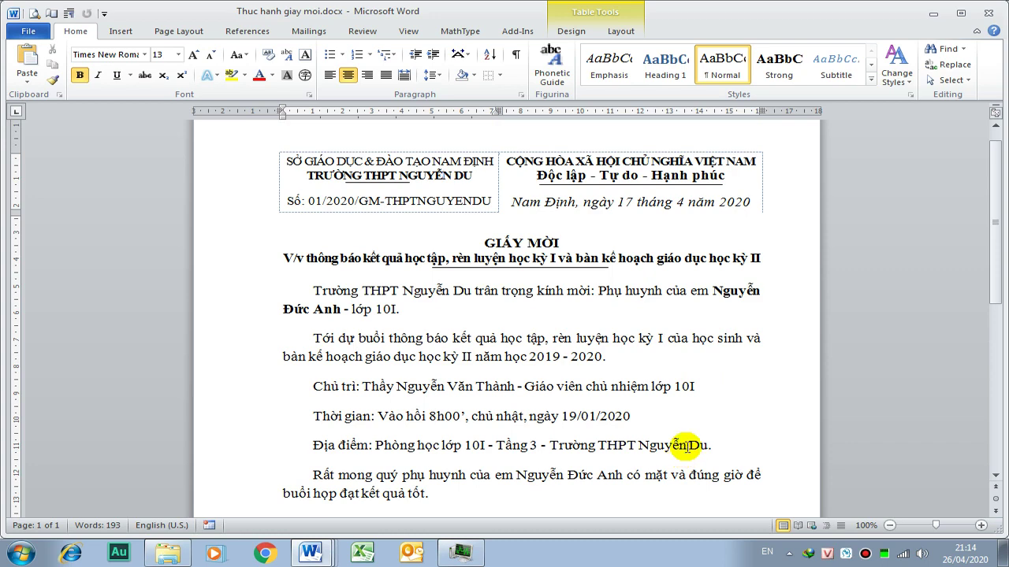
left_click(311, 553)
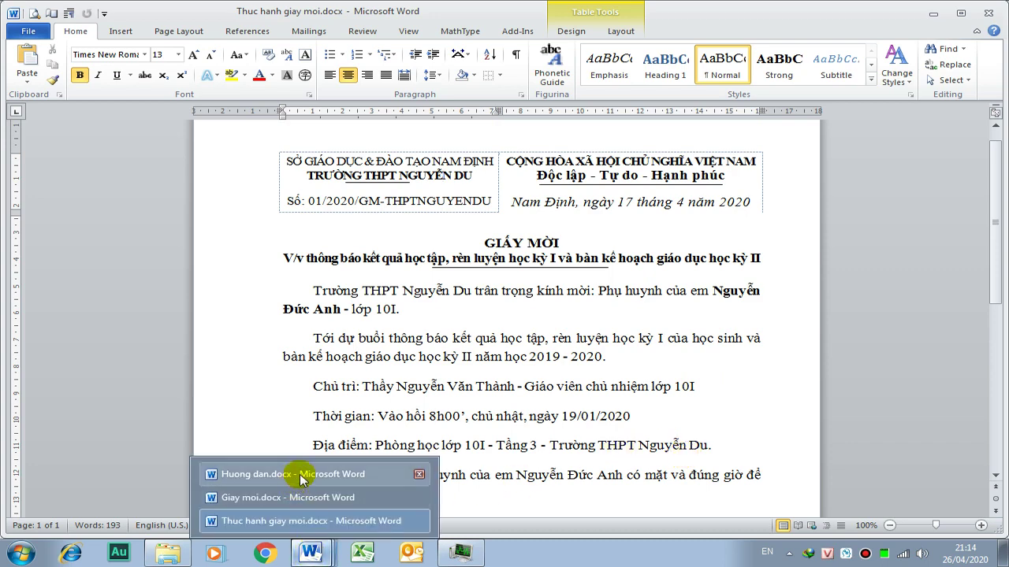
- Bring up Huong dan.docx and highlight its step 2 instruction, Yêu cầu paragraph and step 1 setup lines
left_click(300, 475)
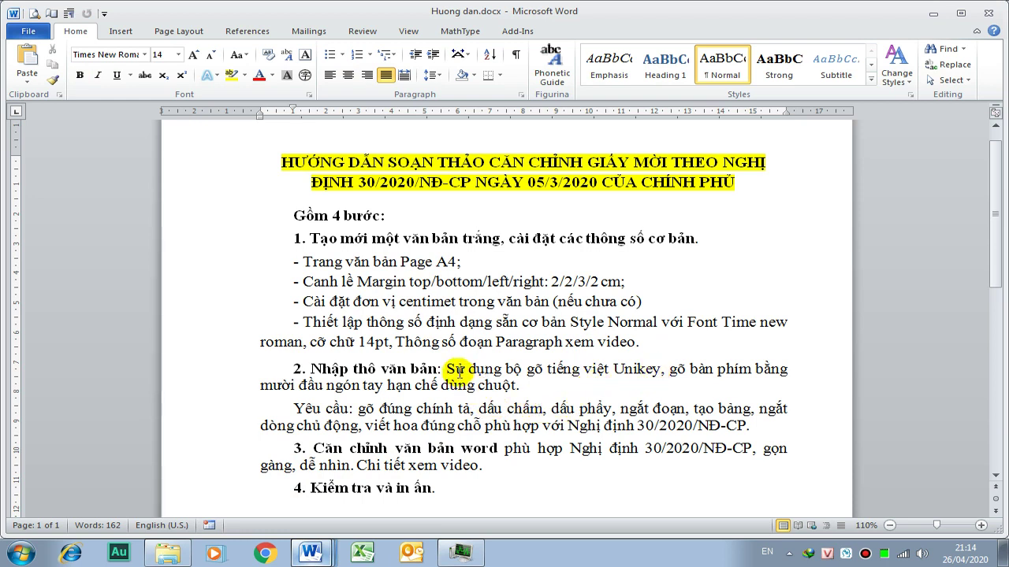
left_click_drag(446, 368, 663, 388)
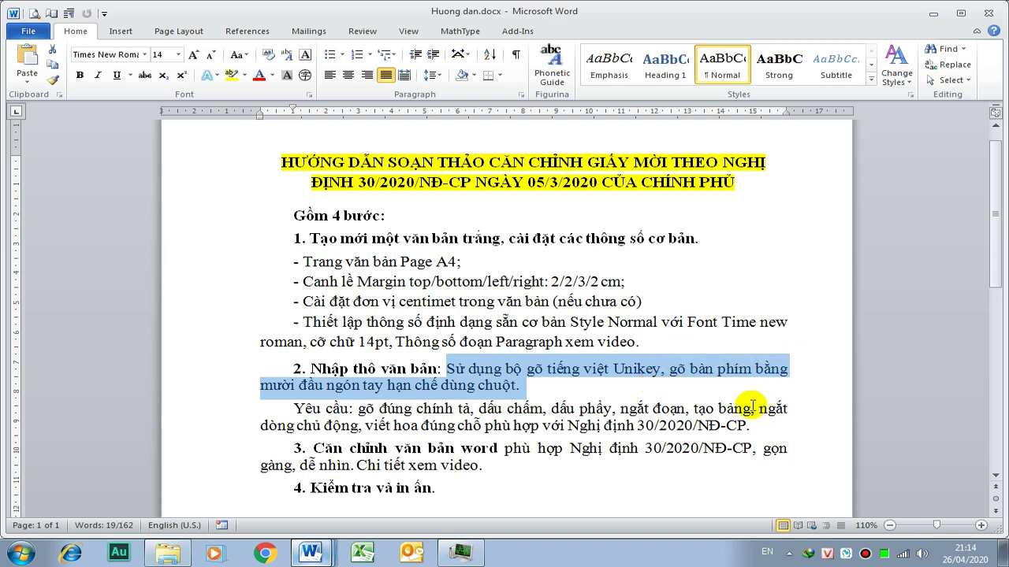
left_click(530, 384)
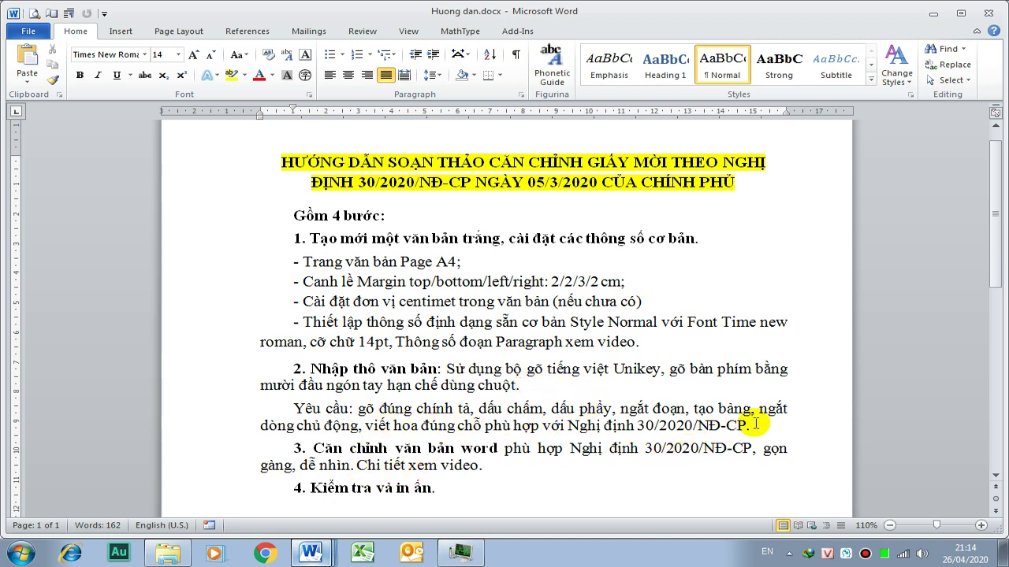
left_click_drag(751, 425, 294, 408)
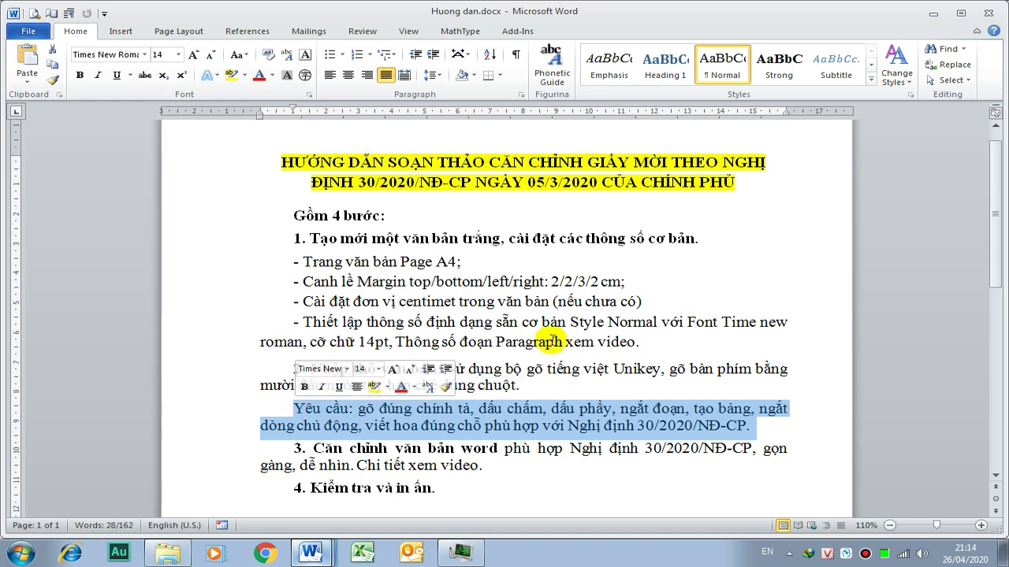
left_click_drag(290, 262, 653, 337)
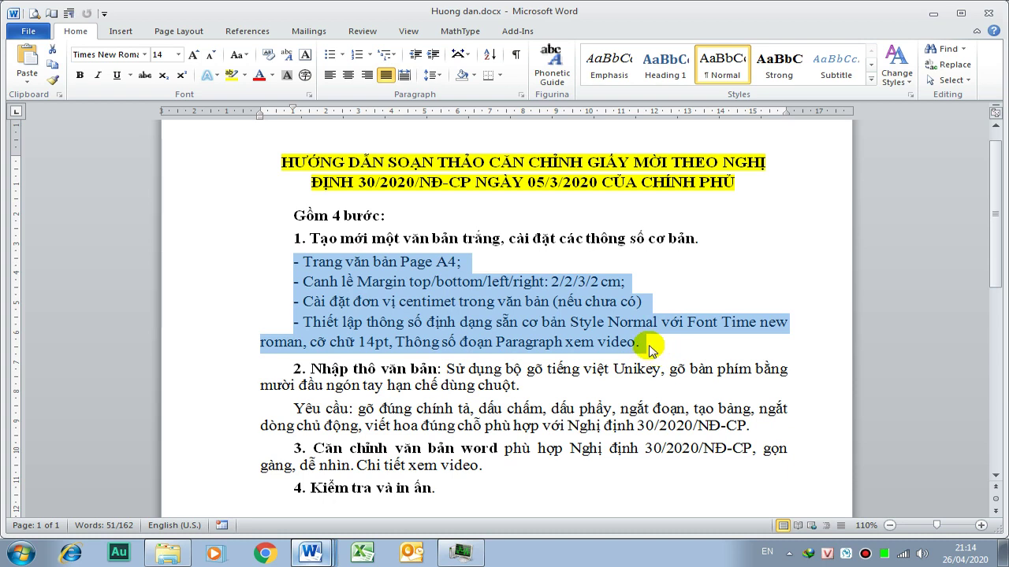
left_click(475, 308)
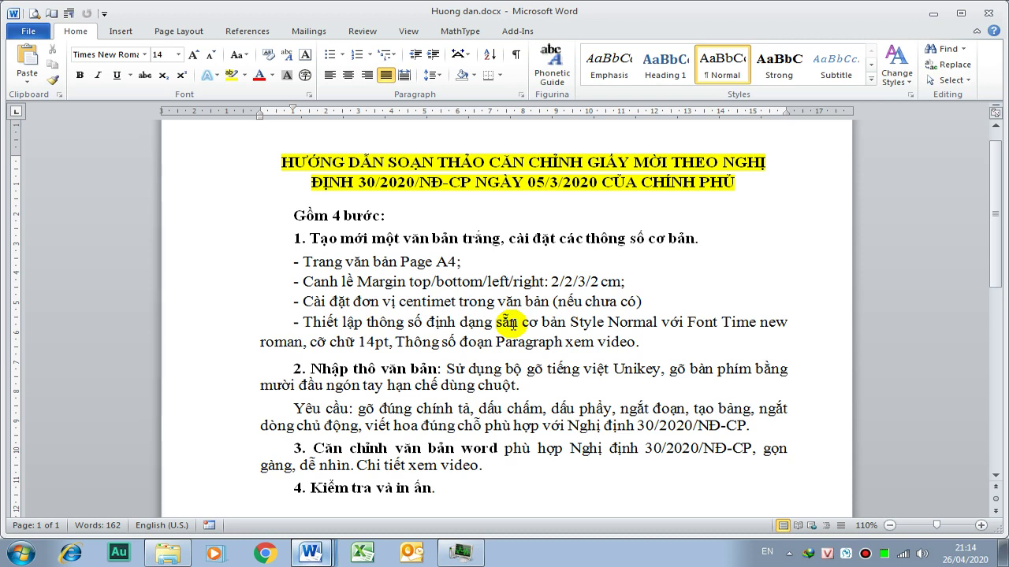